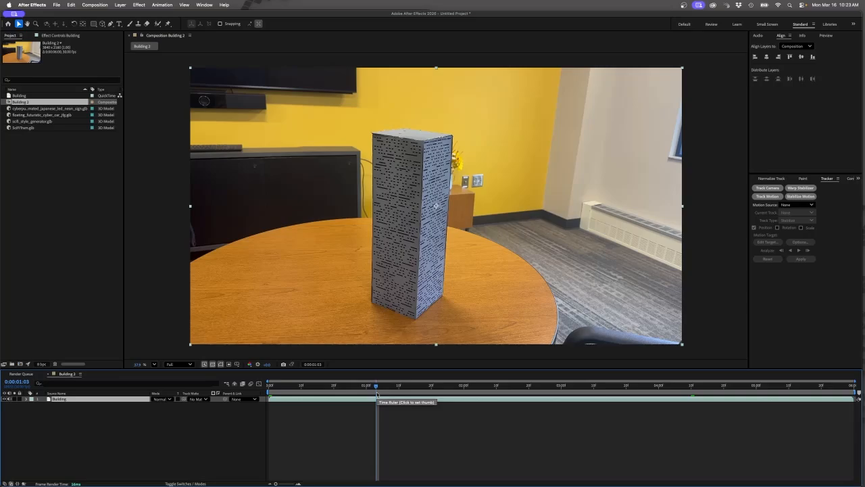
Step: Preview the Building footage and run a 3D camera track on its layer
drag(377, 392, 860, 392)
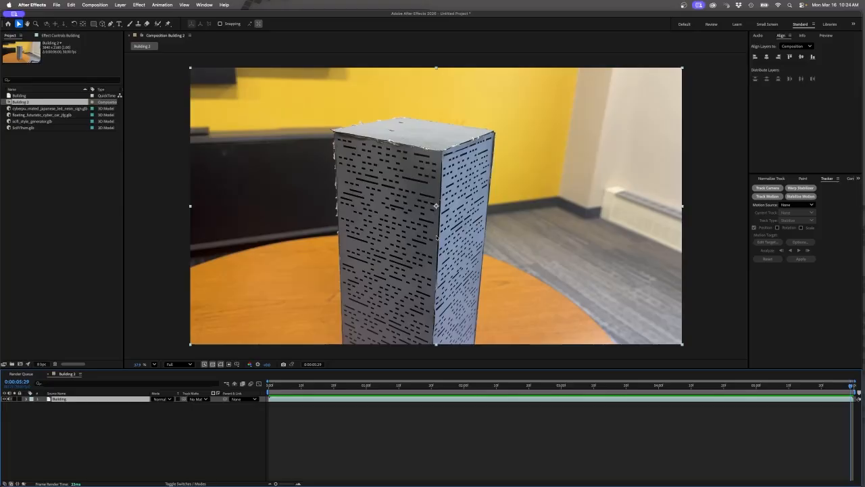
drag(846, 388, 760, 408)
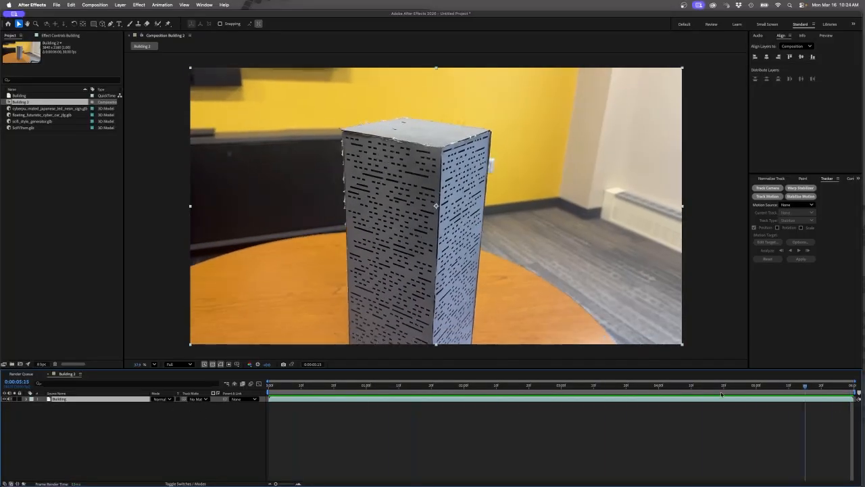
key(space)
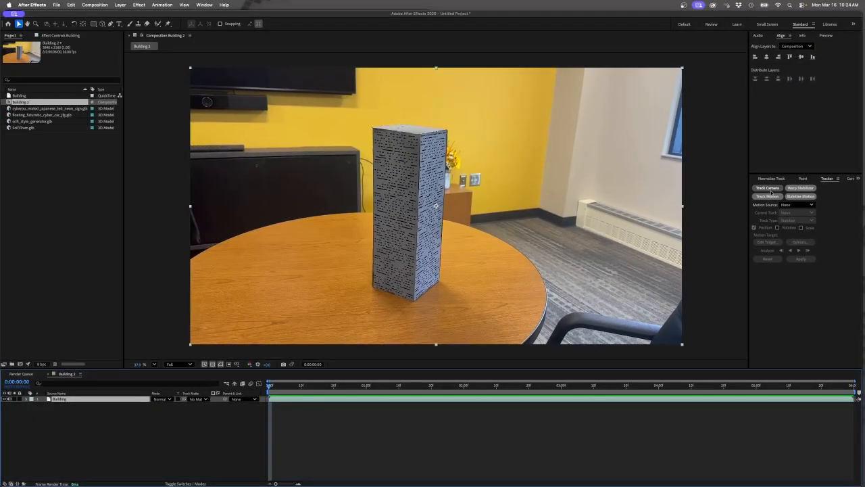
click(768, 188)
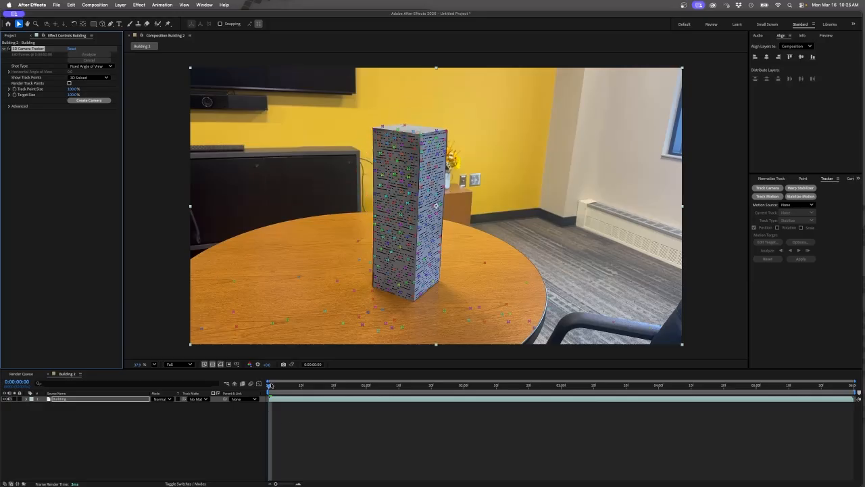
Step: Enlarge the 3D Camera Tracker's track points to about 199% and expand its advanced settings
mouse_move(271, 386)
mouse_down()
mouse_move(735, 406)
mouse_move(270, 398)
mouse_up()
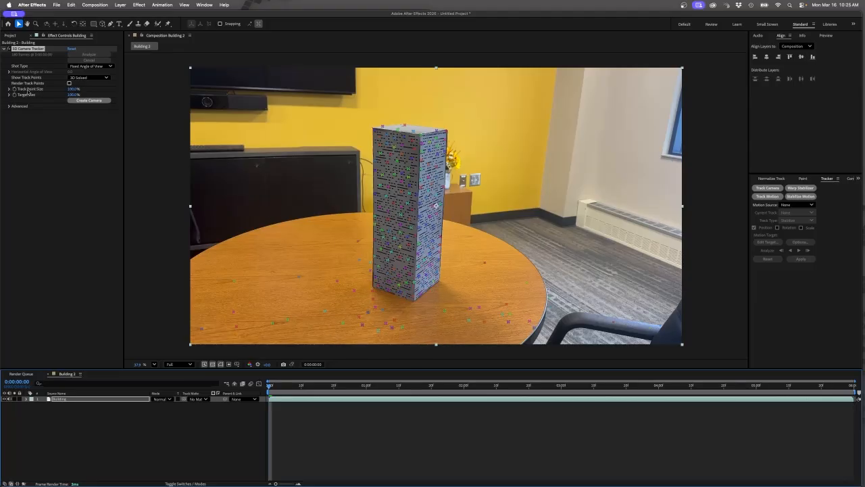
drag(70, 90, 103, 89)
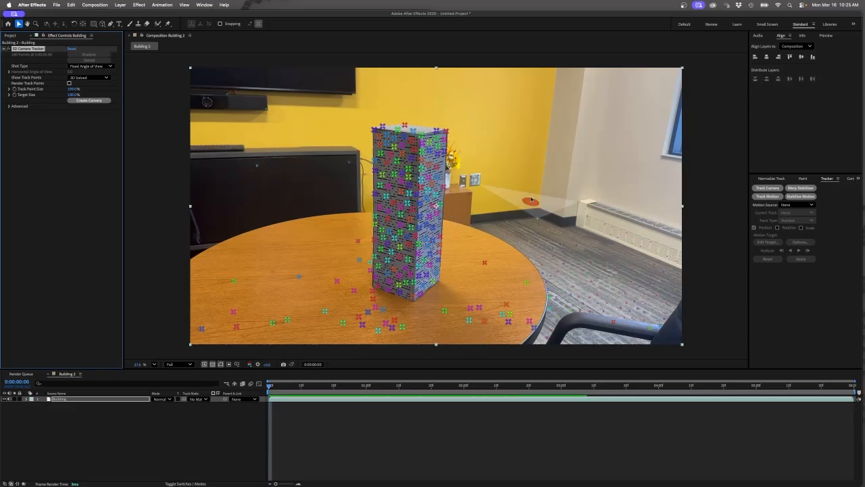
click(9, 107)
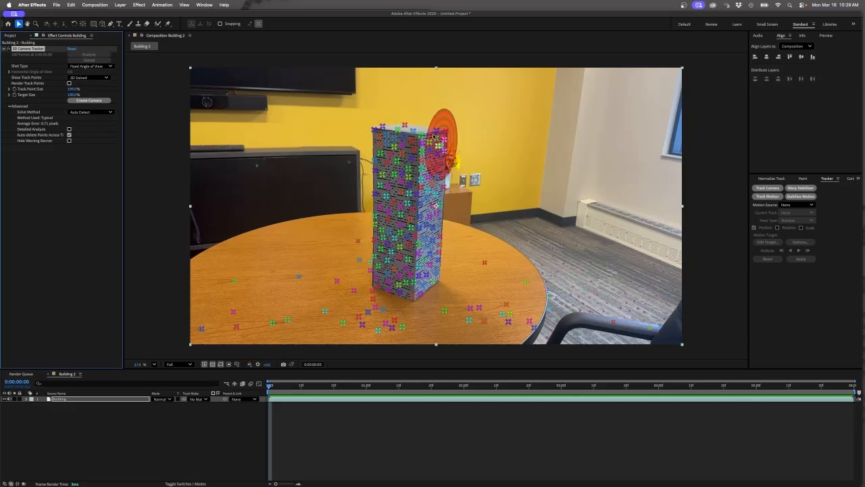
scroll(406, 139, up, 4)
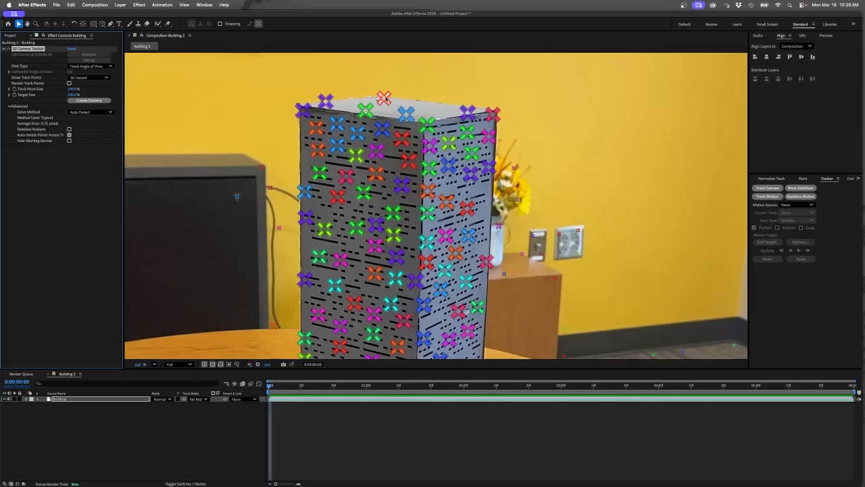
click(325, 101)
right_click(363, 109)
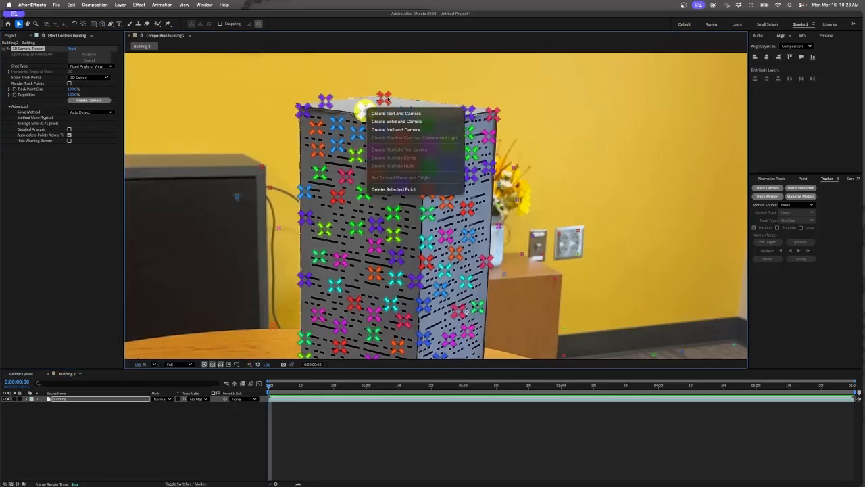
key(Escape)
shift+click(384, 99)
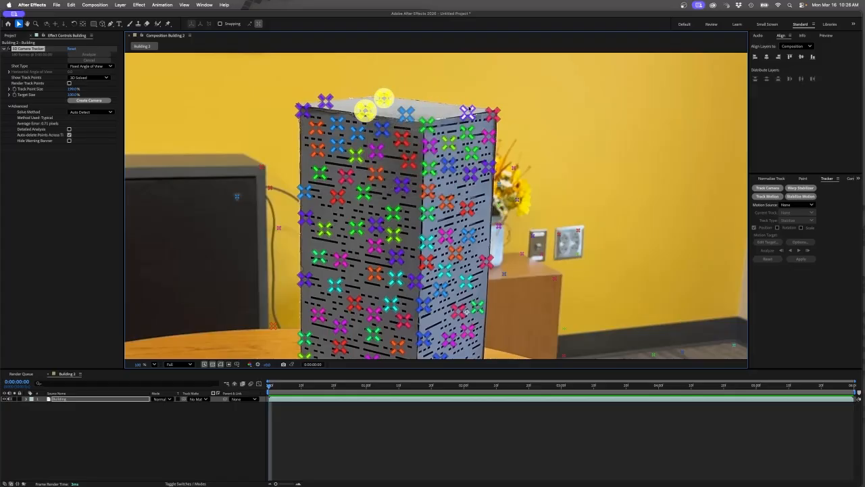
shift+click(467, 112)
shift+click(405, 114)
shift+click(325, 101)
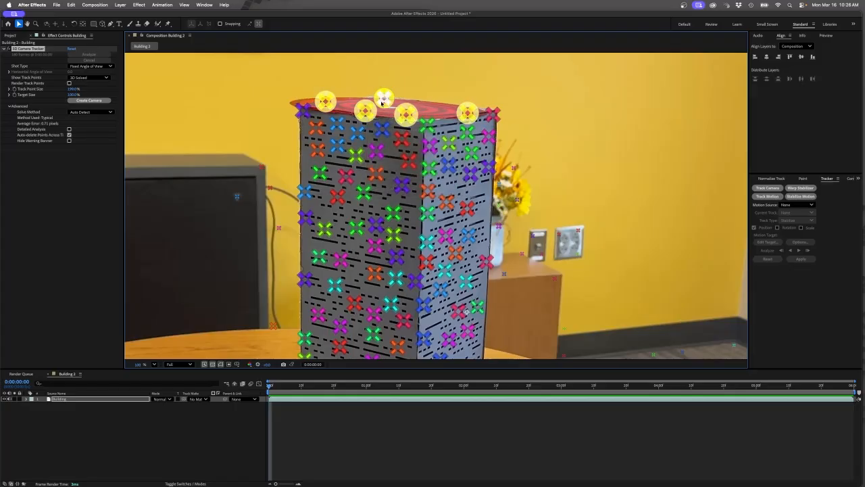
click(428, 82)
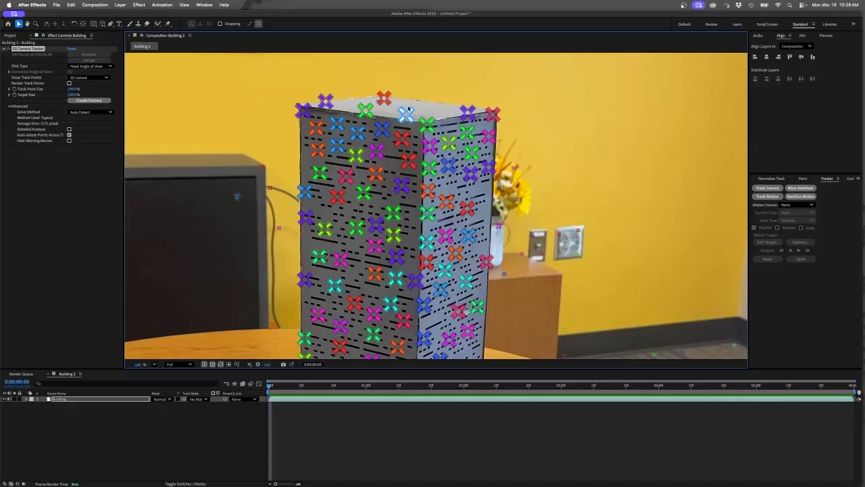
Step: Set the ground plane and origin from the five track points on the building's roof
click(383, 99)
shift+click(325, 102)
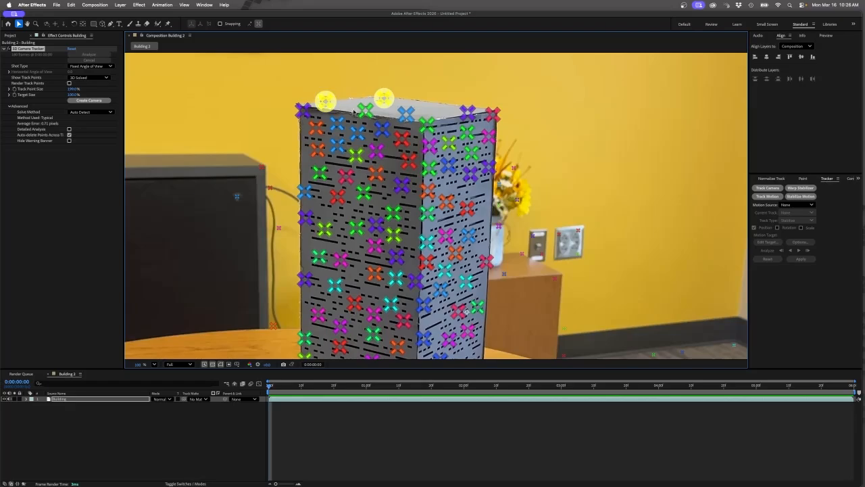
shift+click(365, 110)
shift+click(406, 115)
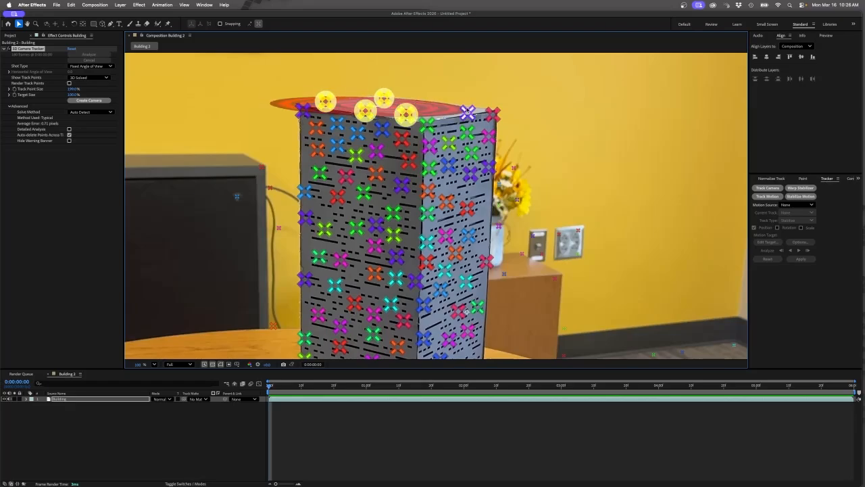
shift+click(467, 112)
right_click(390, 111)
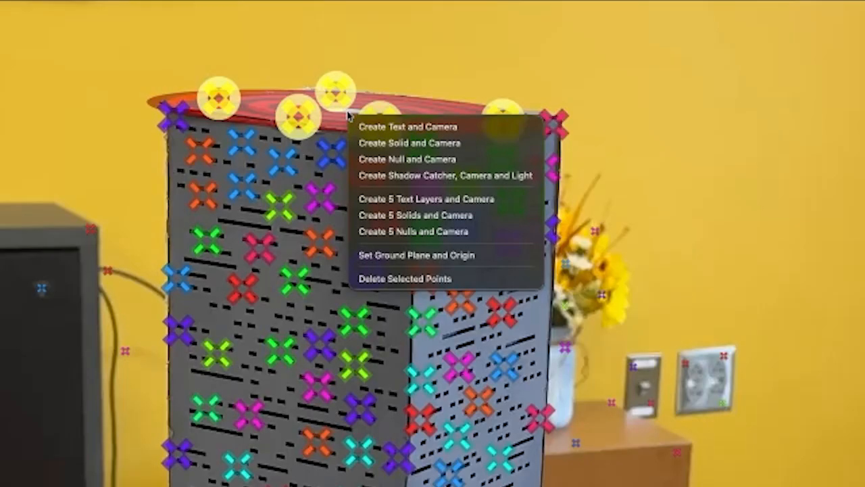
click(468, 264)
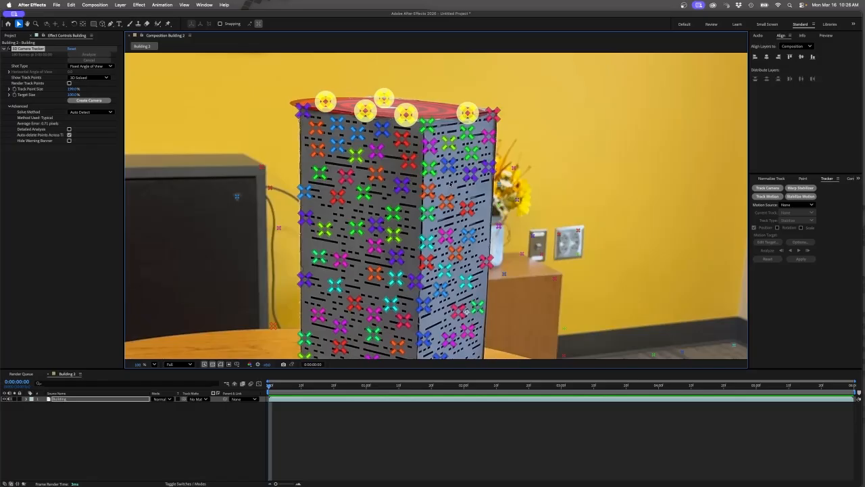
Step: Create a solid and a camera from the five selected roof track points
right_click(391, 109)
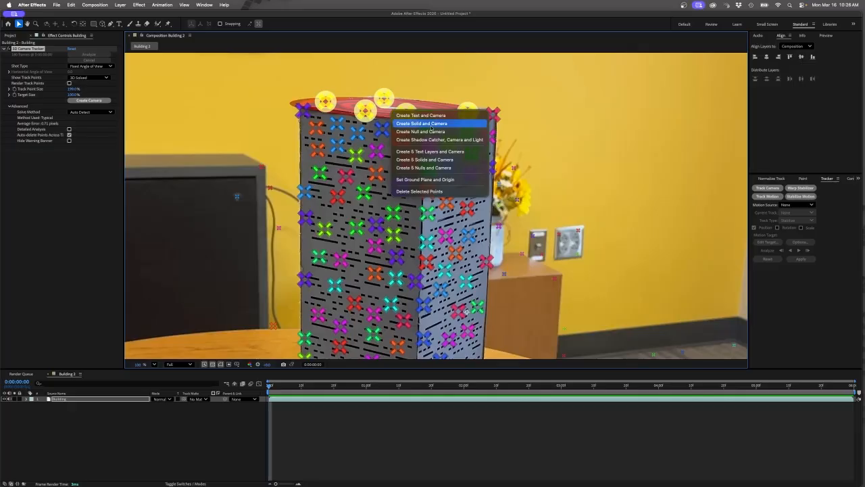
click(461, 125)
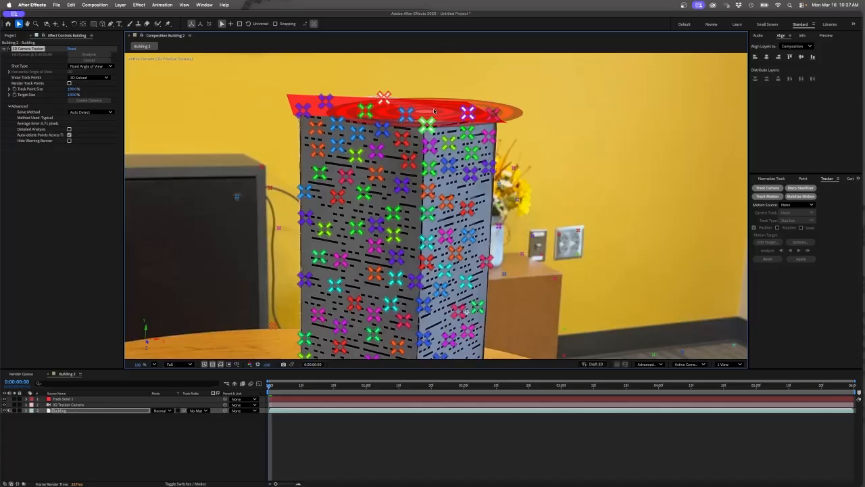
click(398, 114)
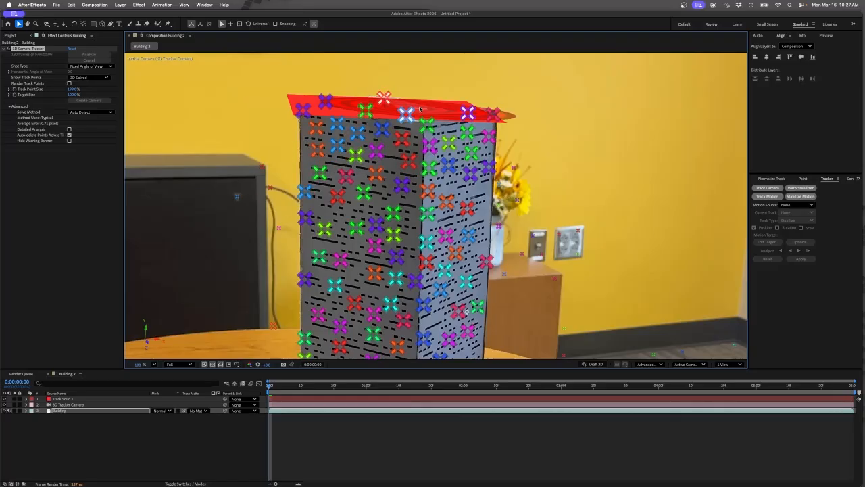
Step: Rename the new track solid layer as Ground
click(63, 399)
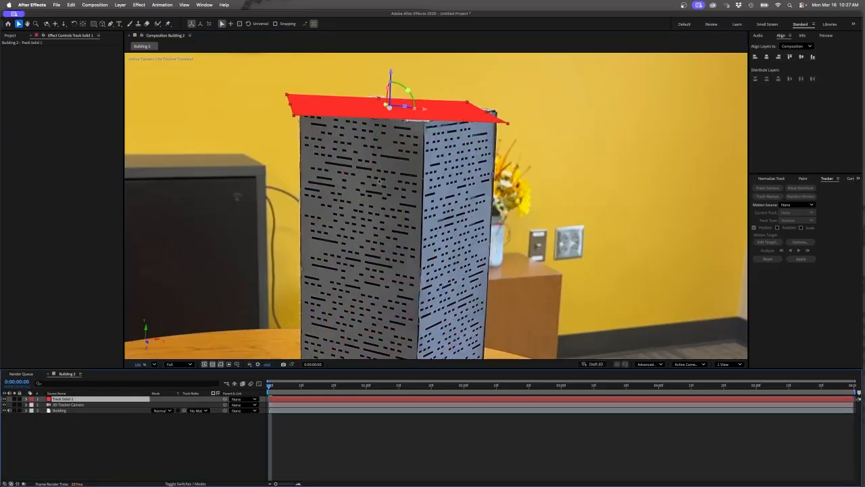
key(Return)
text(Ground)
key(Return)
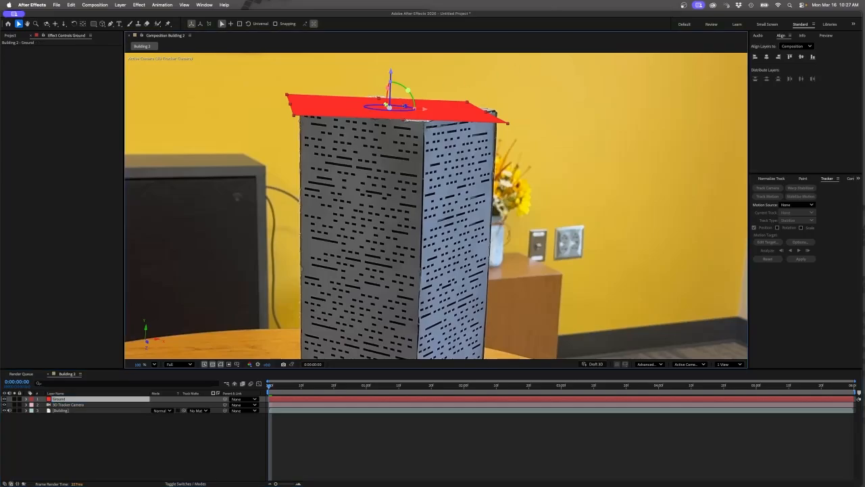
Step: Rotate, scale and move the Ground solid to roughly match the outline of the building's roof
mouse_move(405, 99)
mouse_down()
mouse_move(409, 106)
mouse_move(397, 109)
mouse_up()
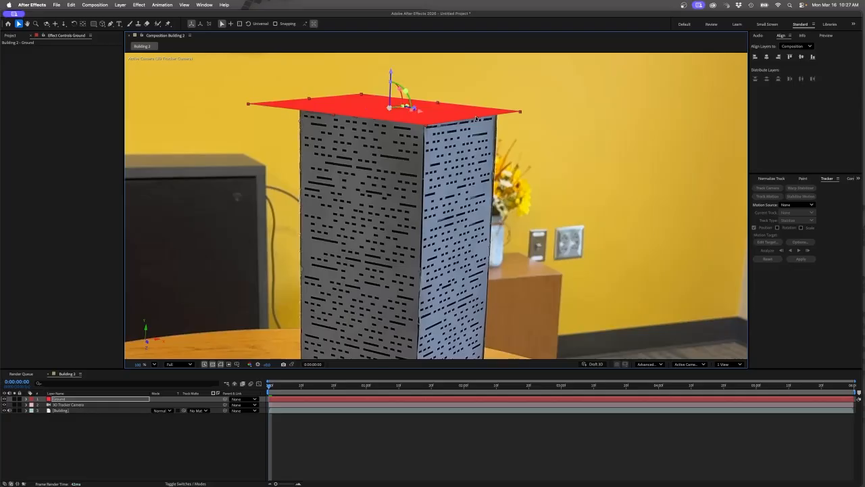
drag(476, 118, 358, 119)
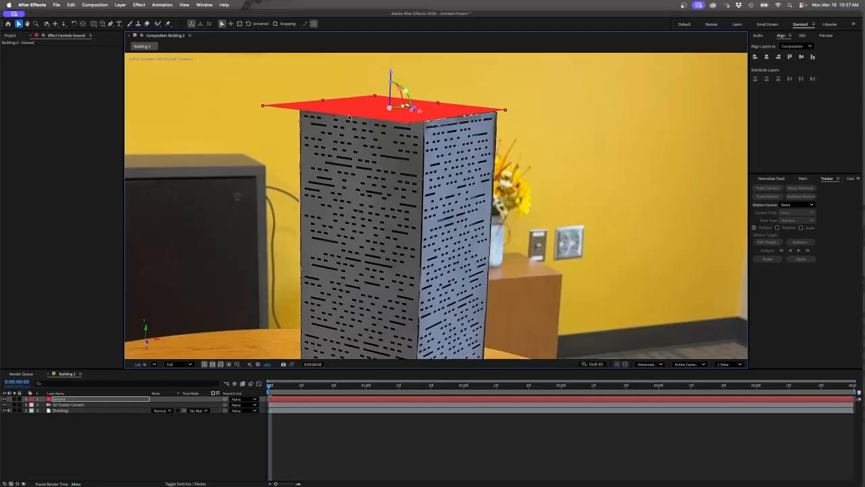
drag(399, 88, 411, 102)
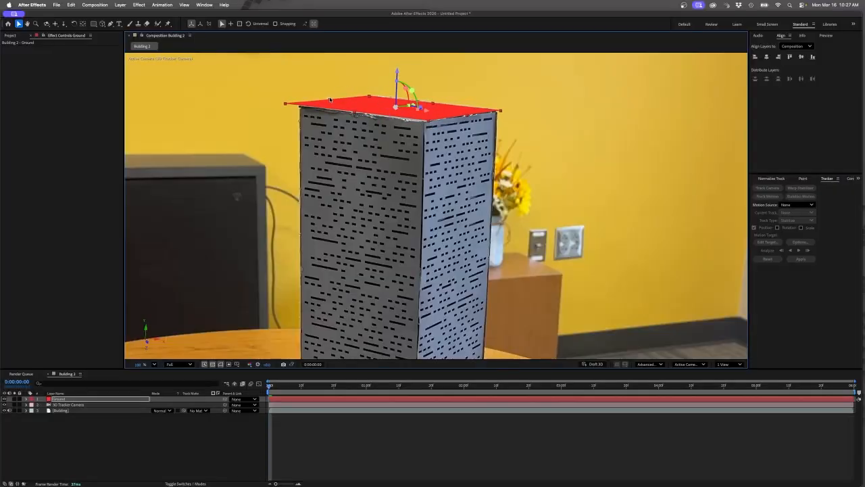
drag(330, 101, 333, 100)
Step: Fine-tune the Ground solid's size and position so it covers the roof up to its edges and corners
scroll(420, 113, up, 1)
scroll(420, 113, up, 5)
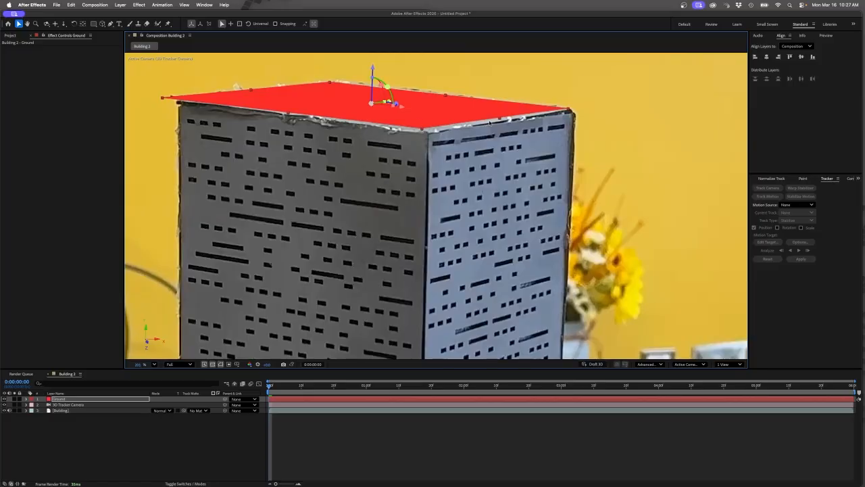
drag(503, 120, 505, 120)
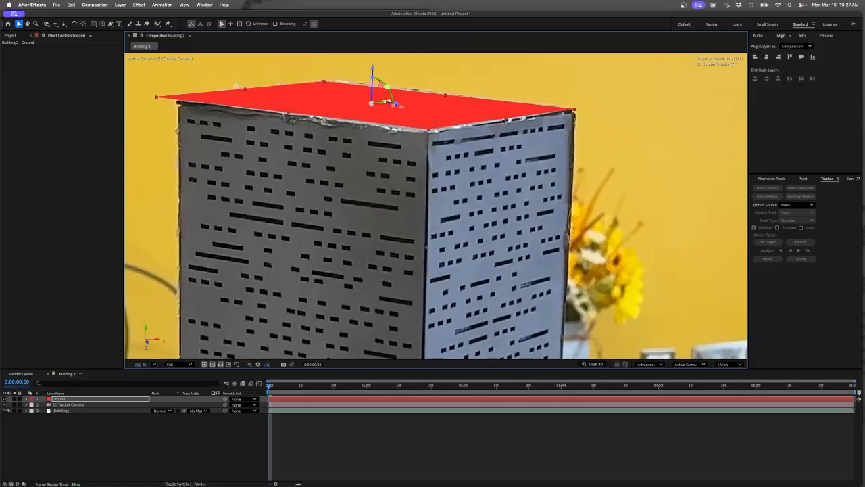
drag(400, 107, 406, 107)
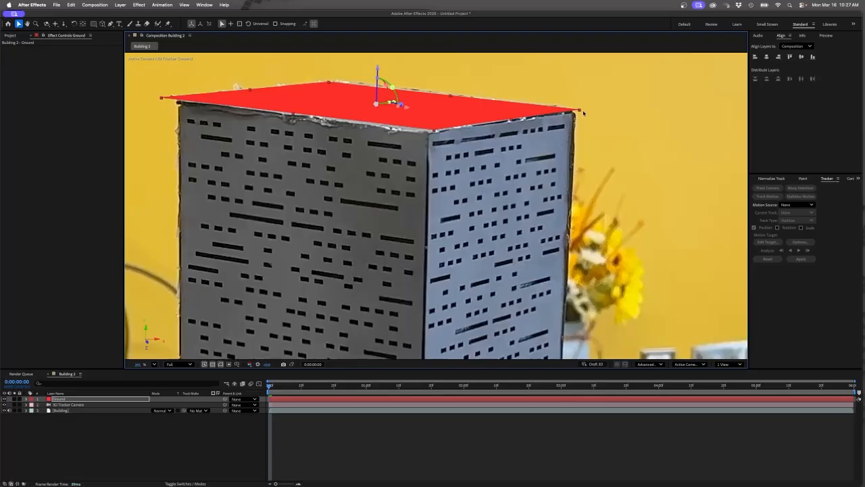
drag(580, 110, 575, 109)
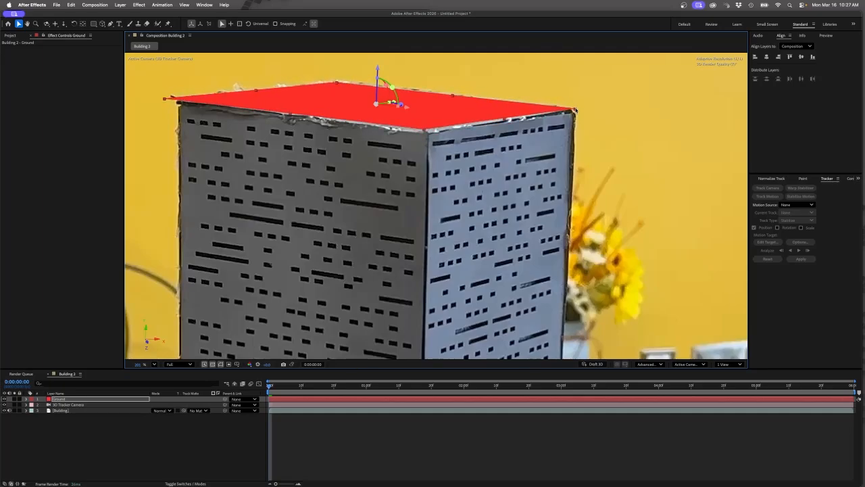
drag(162, 100, 174, 101)
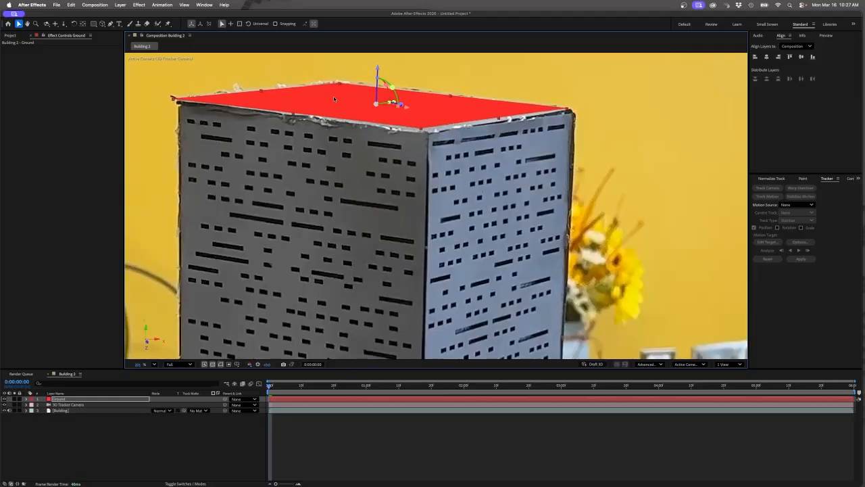
click(569, 109)
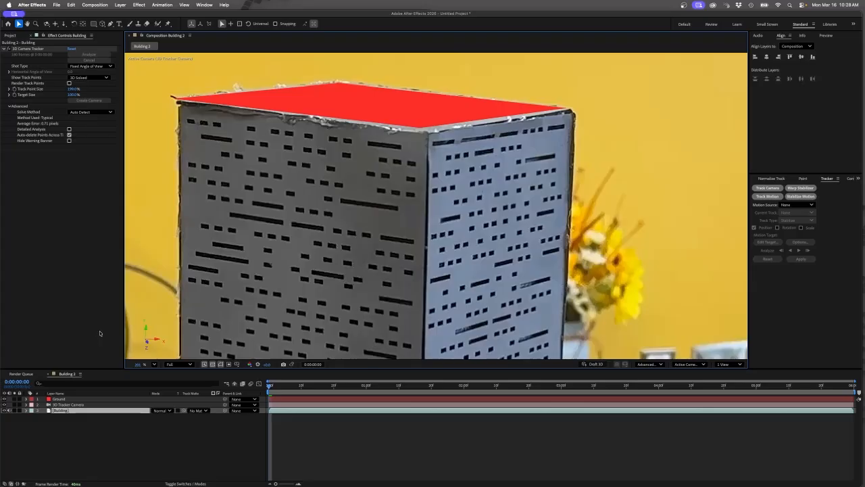
click(61, 399)
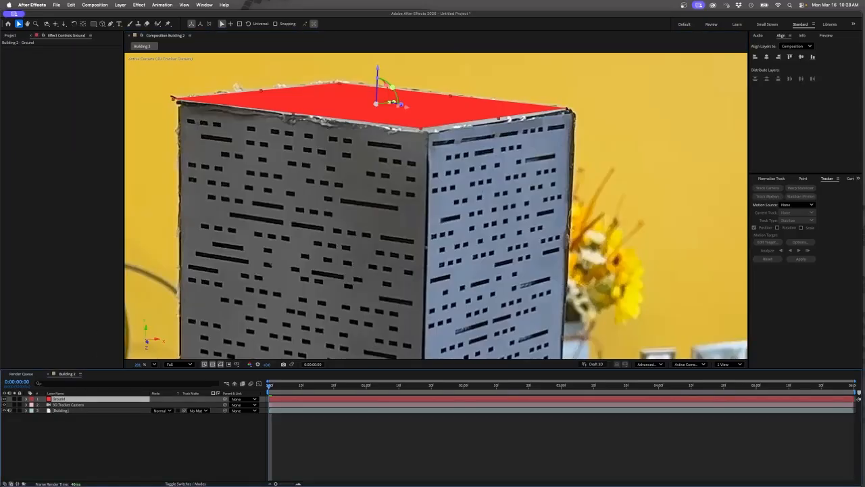
mouse_move(569, 109)
mouse_down()
mouse_move(578, 120)
mouse_move(578, 108)
mouse_up()
Step: Create a solid from the Building footage's camera track points across the dark left face of the building
drag(270, 388, 190, 421)
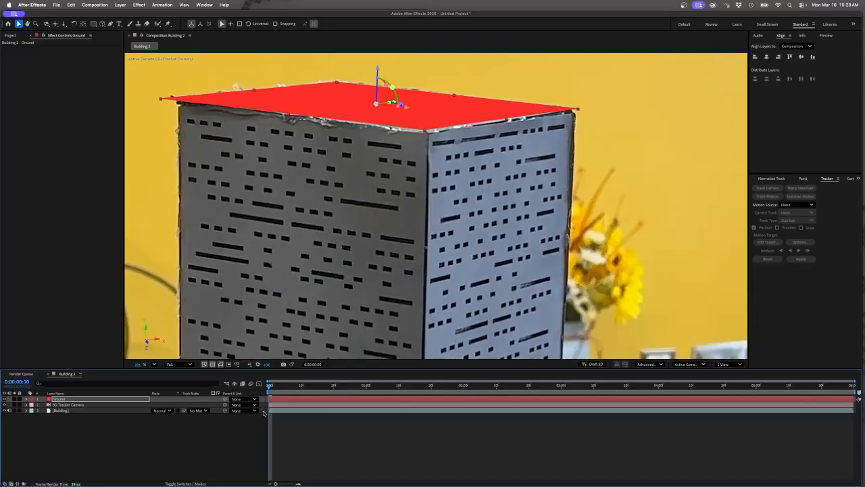
click(65, 410)
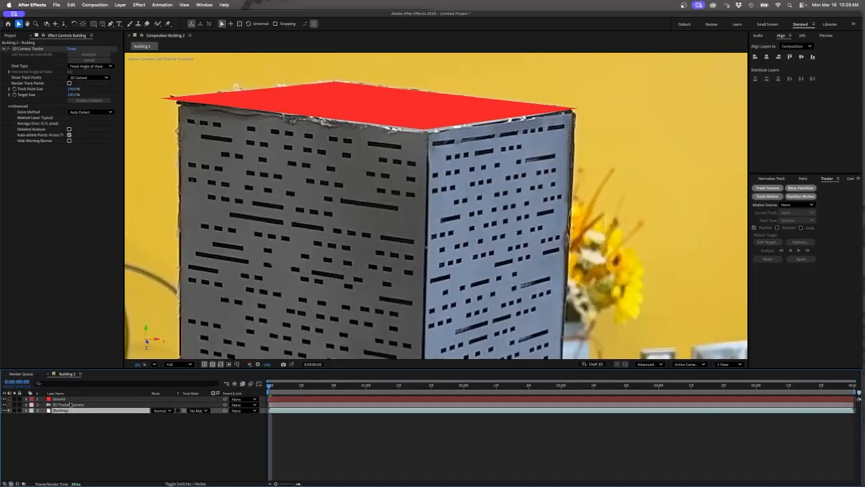
click(70, 404)
click(75, 410)
scroll(280, 255, down, 5)
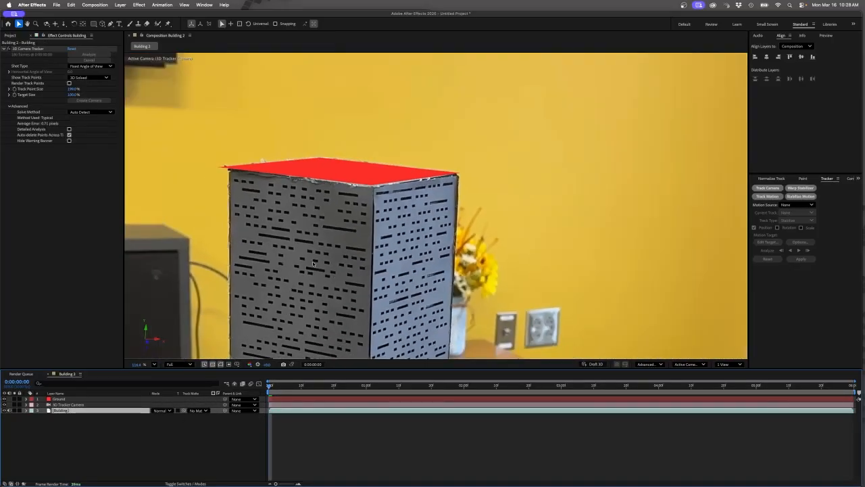
key(h)
drag(323, 260, 422, 177)
key(v)
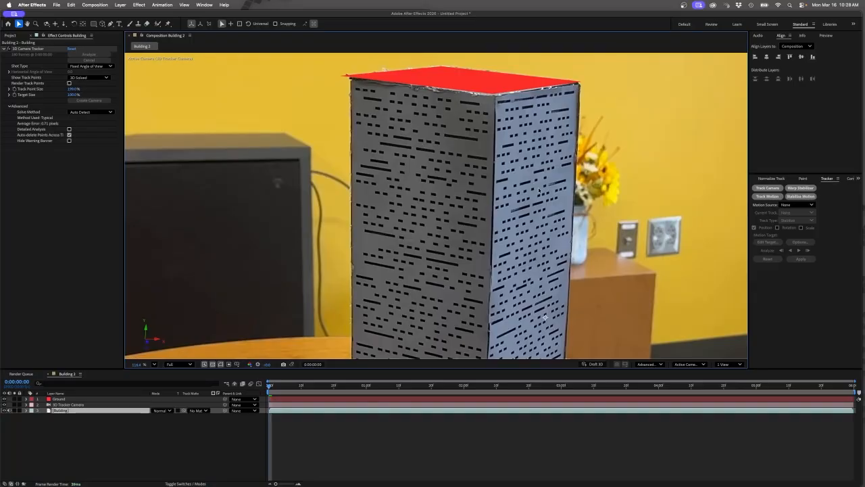
click(24, 49)
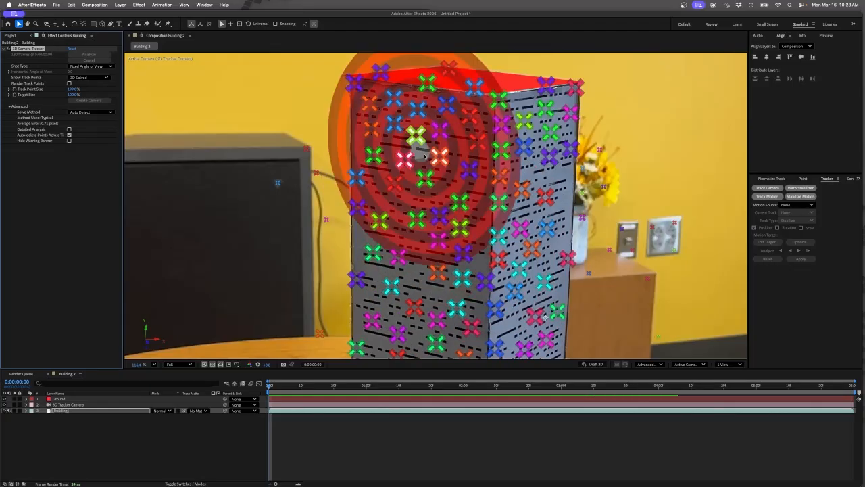
mouse_move(410, 130)
mouse_down()
mouse_move(356, 189)
mouse_move(397, 292)
mouse_move(468, 296)
mouse_move(469, 196)
mouse_move(420, 126)
mouse_up()
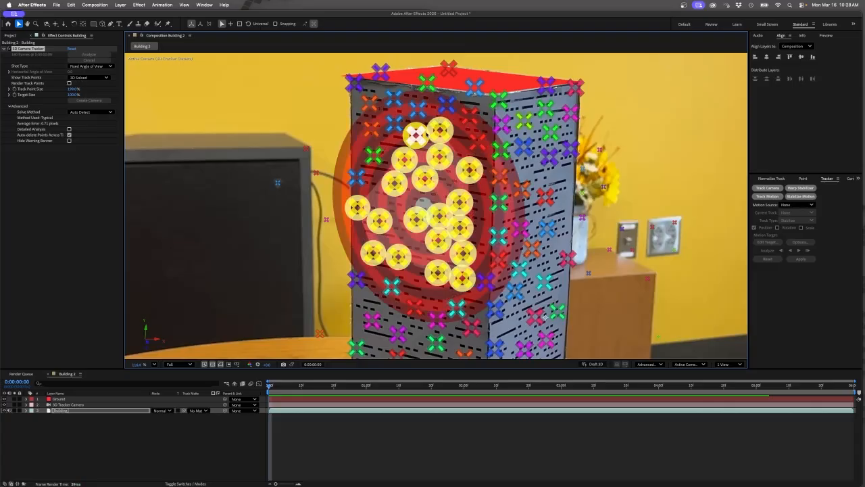
right_click(423, 204)
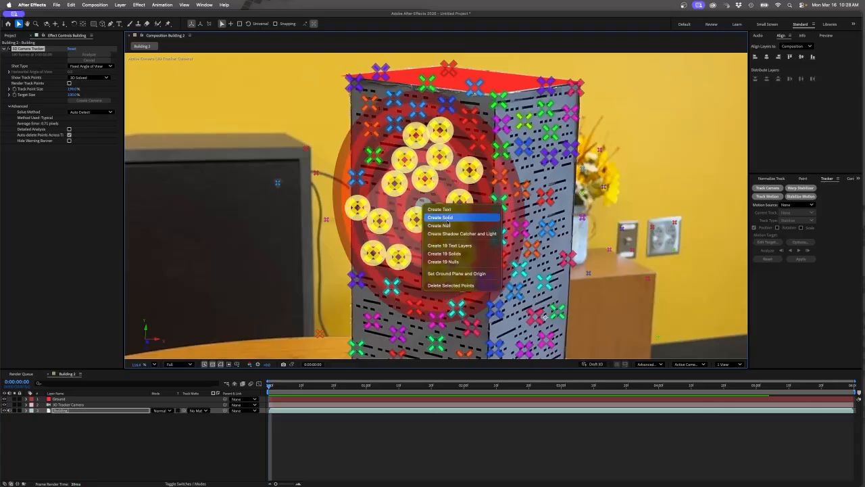
click(446, 219)
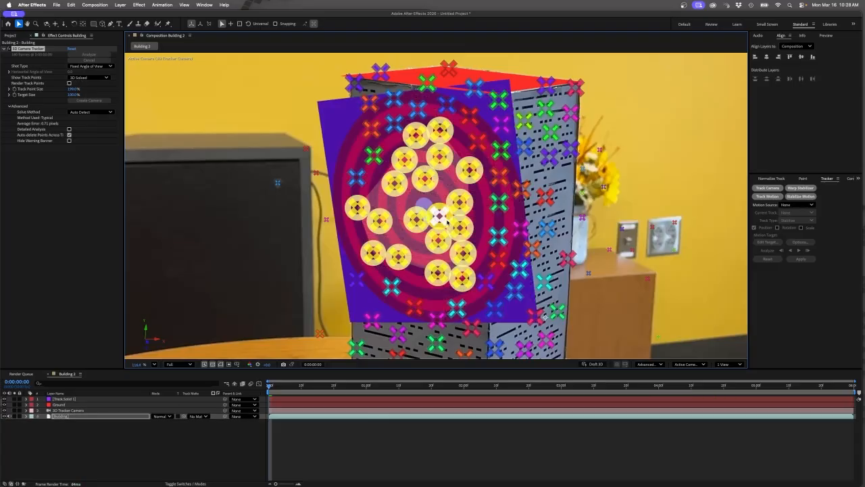
Step: Rename the new track solid layer as Builing Left
click(60, 399)
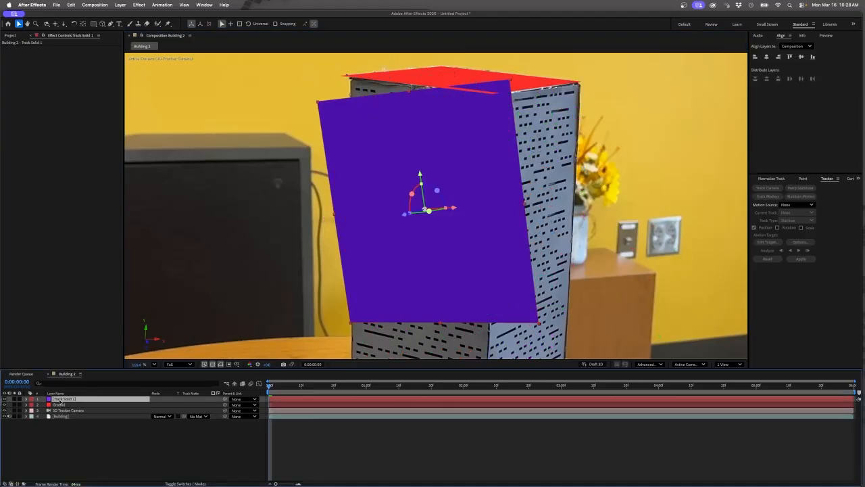
key(Return)
text(Building Left)
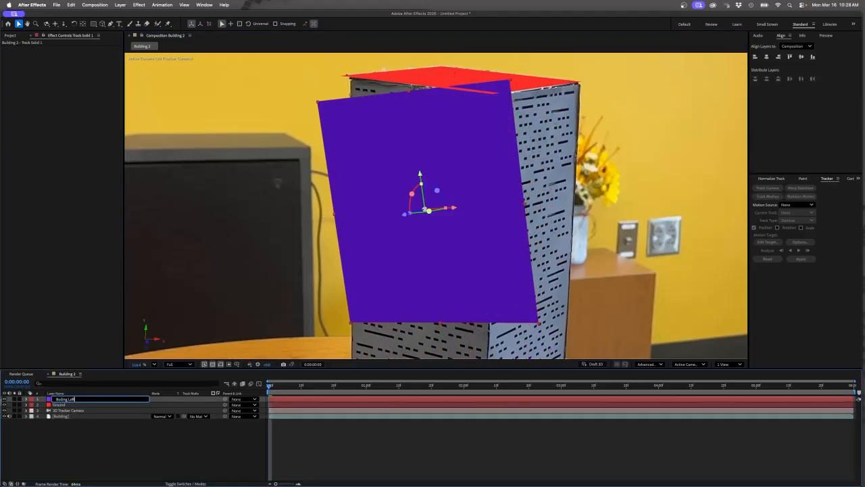
key(Return)
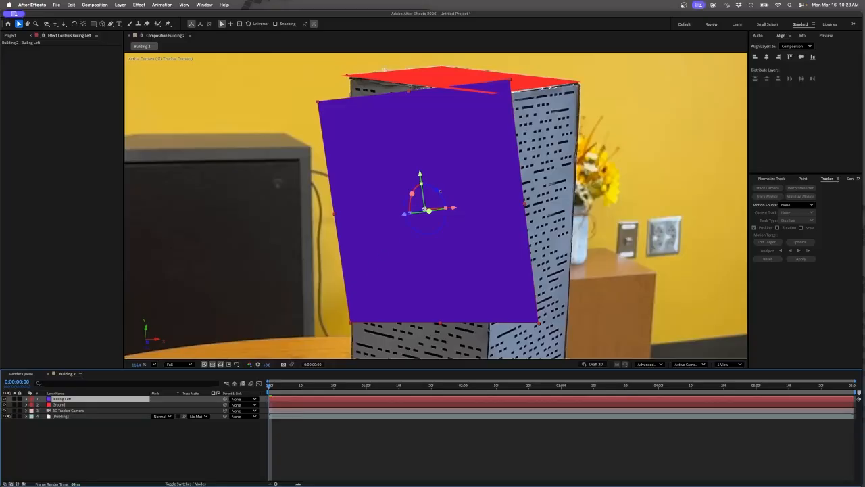
Step: Rotate, scale and move the Builing Left solid so it lies level and spans the left face's width between its vertical edges
drag(439, 193, 443, 197)
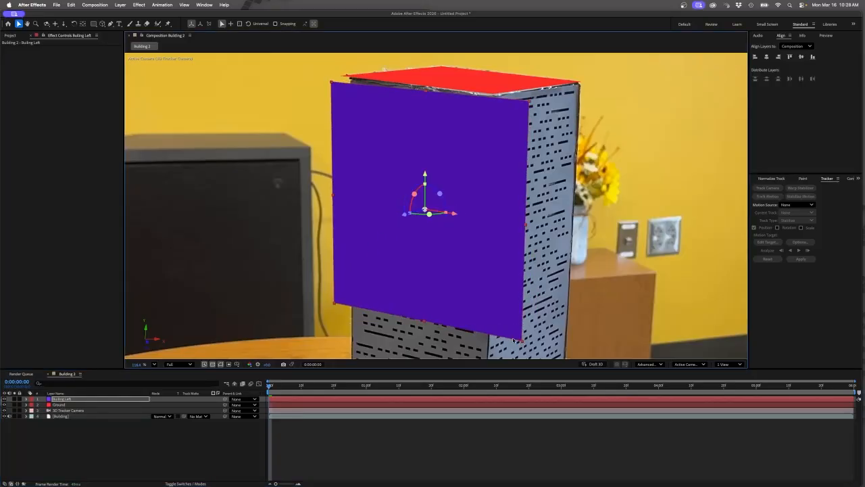
drag(513, 340, 491, 325)
drag(455, 213, 429, 193)
drag(485, 220, 491, 220)
drag(434, 198, 450, 215)
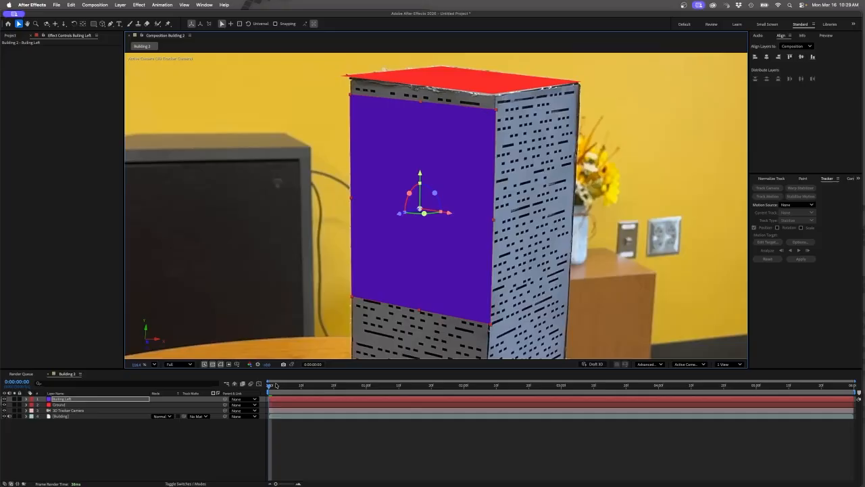
Step: Check the alignment at 0:00:03:03 and stretch the Builing Left solid vertically until its upper edge meets the roof
drag(278, 387, 572, 419)
drag(440, 255, 441, 237)
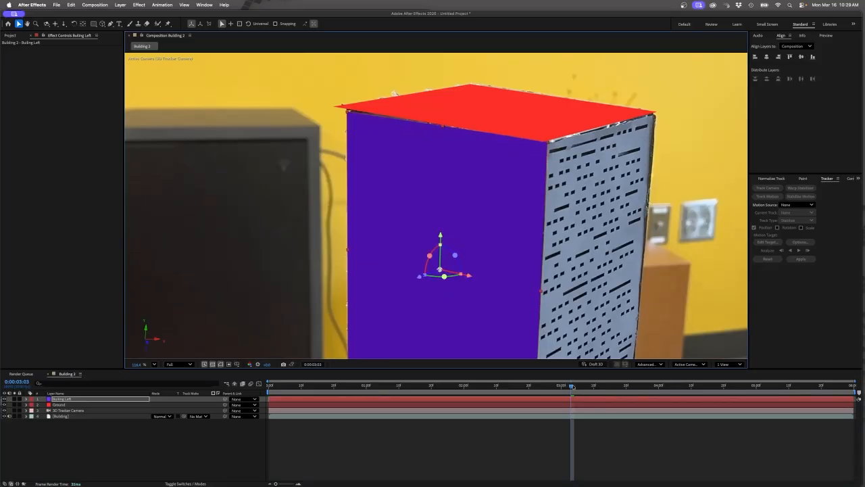
drag(572, 386, 269, 394)
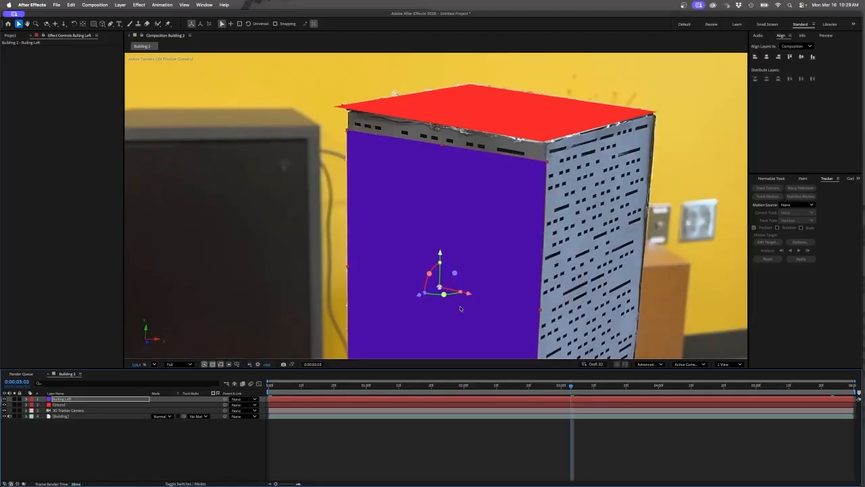
scroll(504, 312, down, 3)
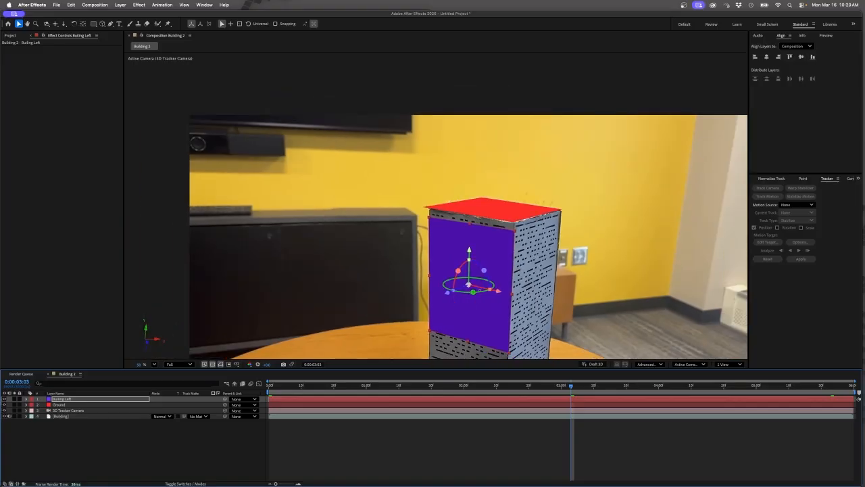
drag(466, 344, 468, 350)
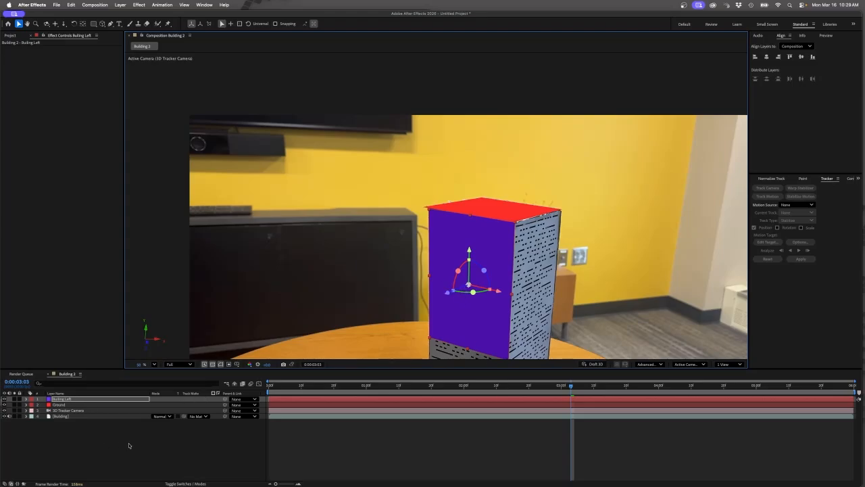
Step: Create a solid from the Building footage's camera track points across the lighter right face of the building
click(70, 418)
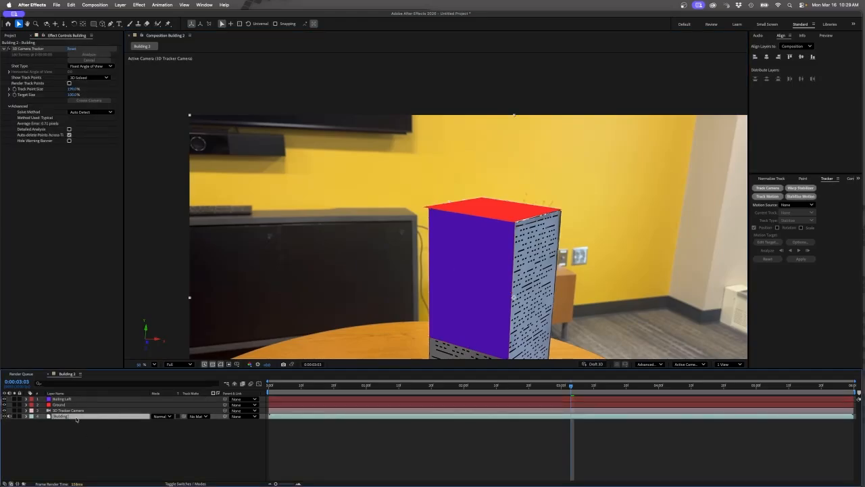
click(20, 49)
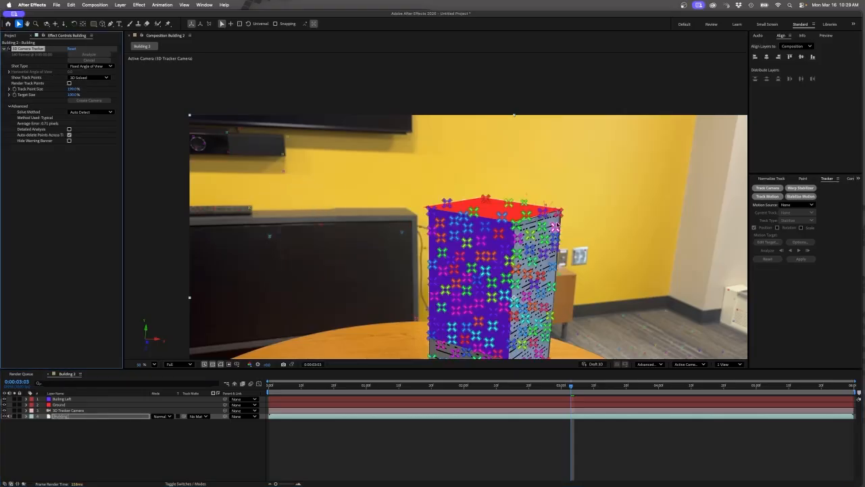
click(541, 225)
mouse_move(541, 225)
mouse_down()
mouse_move(517, 272)
mouse_move(530, 349)
mouse_move(547, 339)
mouse_move(554, 252)
mouse_move(541, 255)
mouse_move(540, 276)
mouse_up()
right_click(540, 275)
click(557, 292)
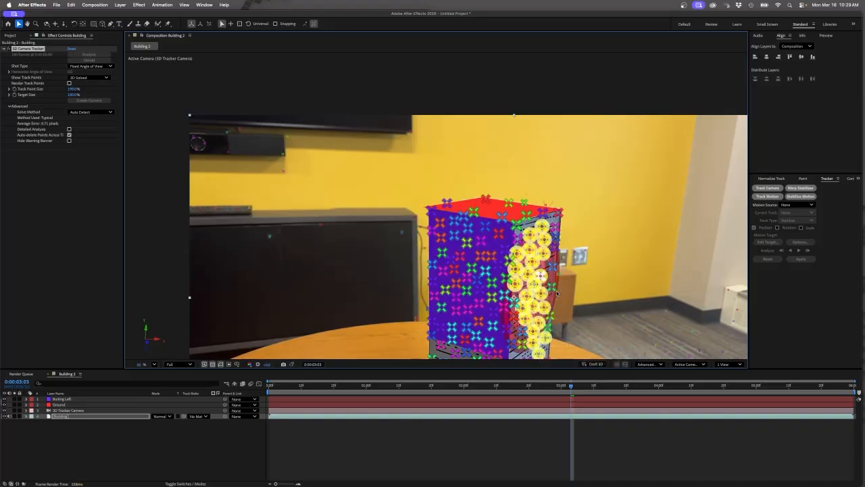
Step: Rename the new green track solid layer as Building Right
click(71, 399)
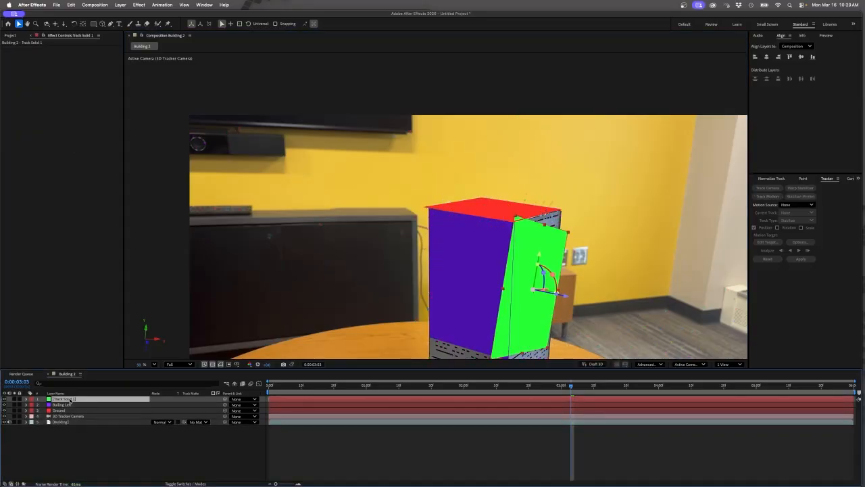
key(Return)
text(Building Rig)
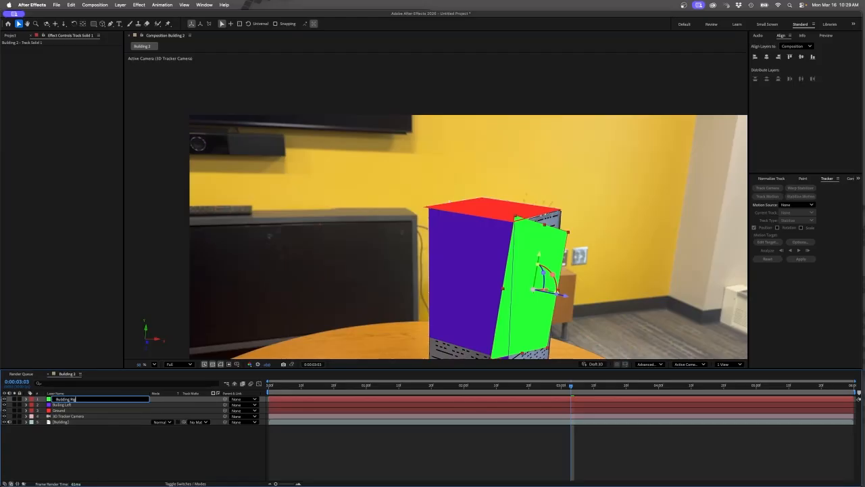
text(ht)
key(Return)
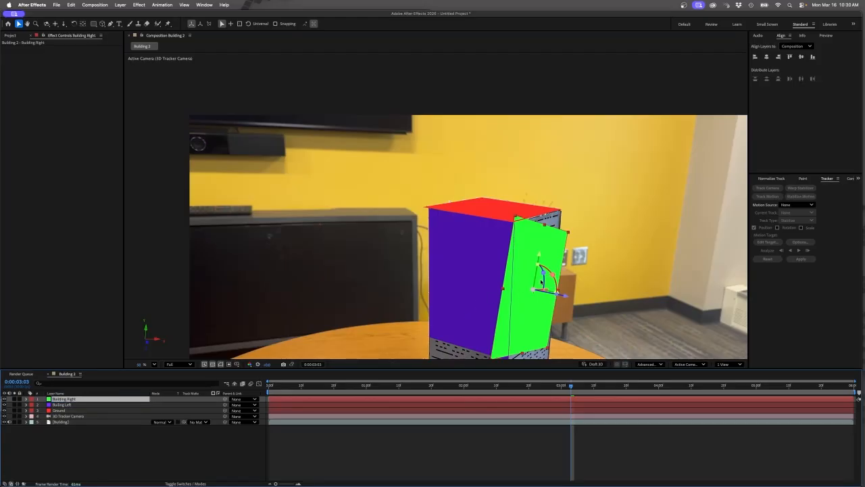
Step: Rotate, scale and move the Building Right solid to fit the right face's side edges and meet the roof's edge
drag(555, 269, 537, 295)
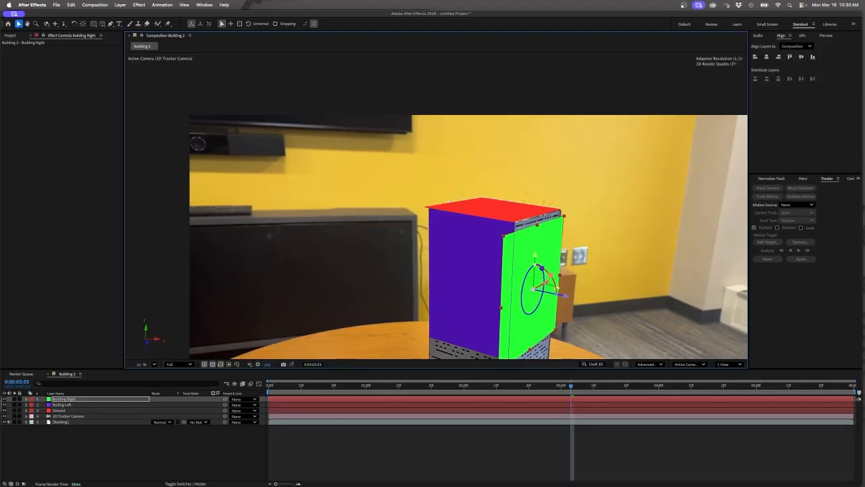
scroll(502, 309, up, 5)
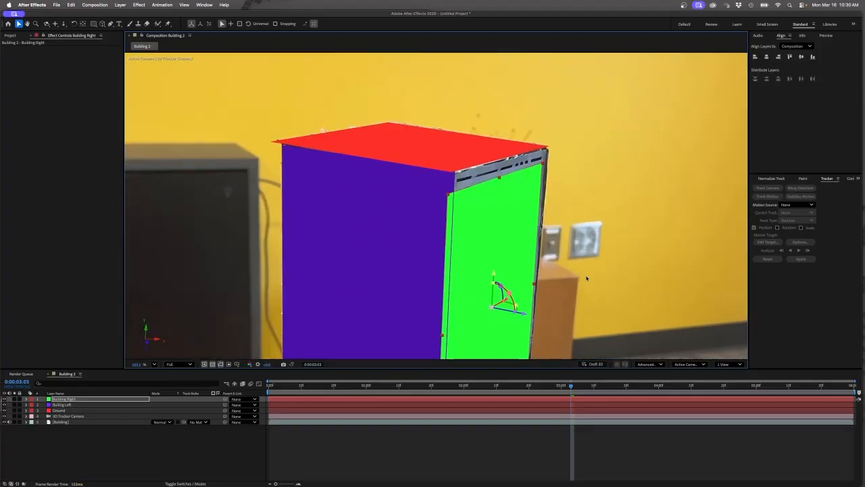
drag(505, 304, 506, 304)
drag(502, 173, 499, 157)
drag(498, 308, 528, 316)
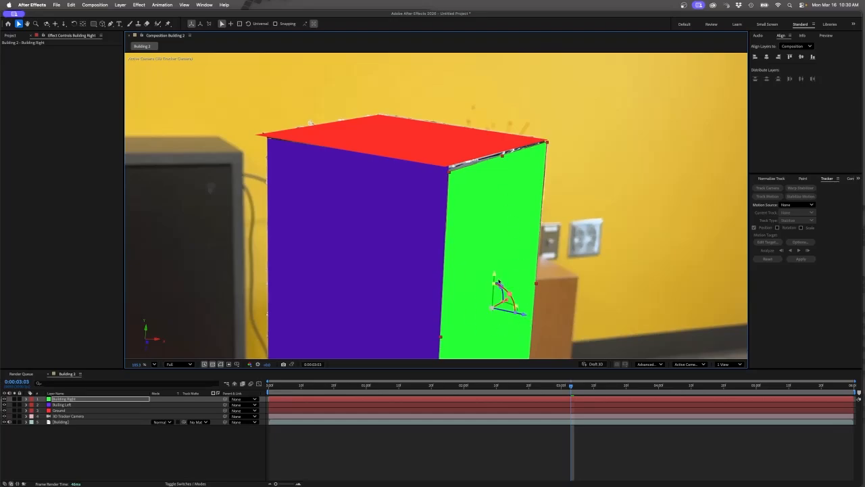
drag(495, 275, 495, 276)
scroll(548, 291, down, 2)
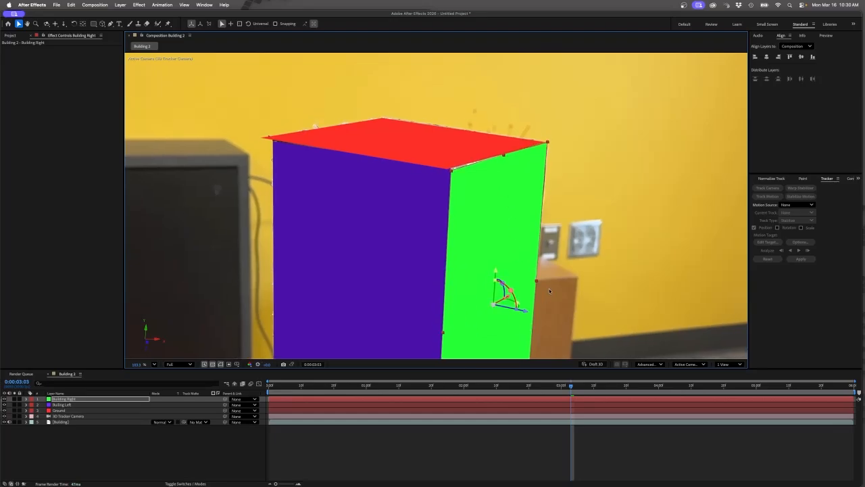
Step: Deselect everything and hide the Building Right, Builing Left and Ground solid layers
key(space)
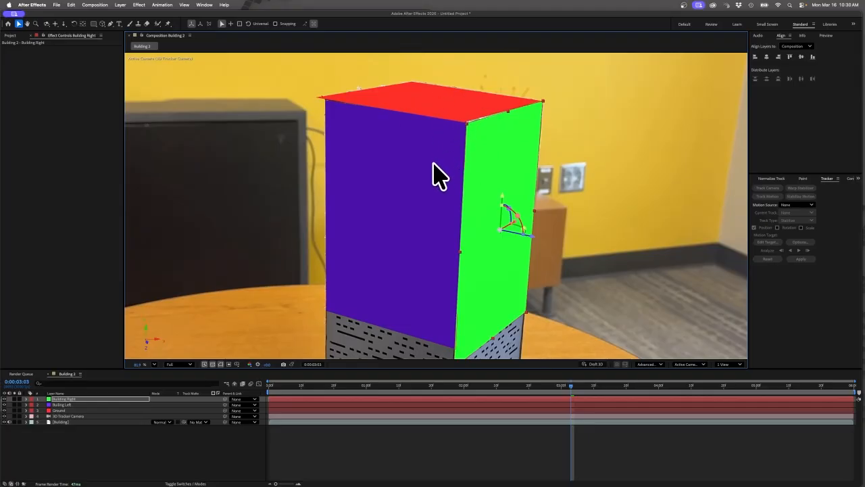
key(F2)
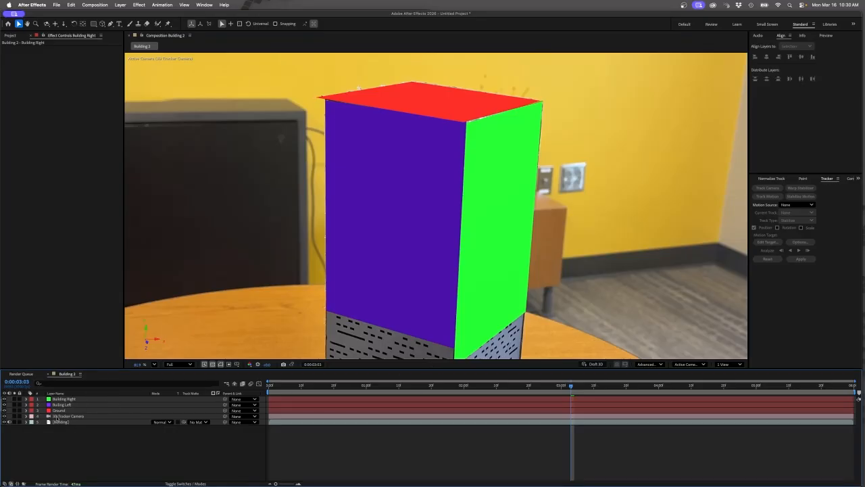
drag(4, 398, 5, 412)
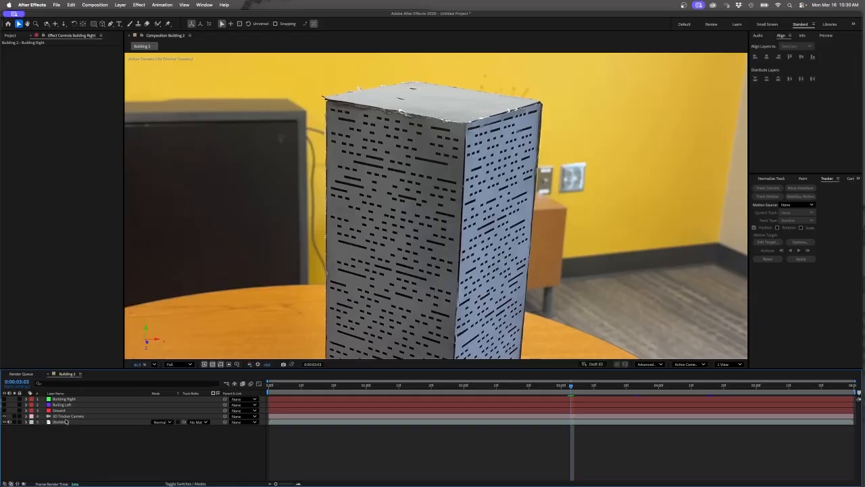
Step: Create a null from the single camera track point on the left face beside the building's front vertical corner
click(66, 421)
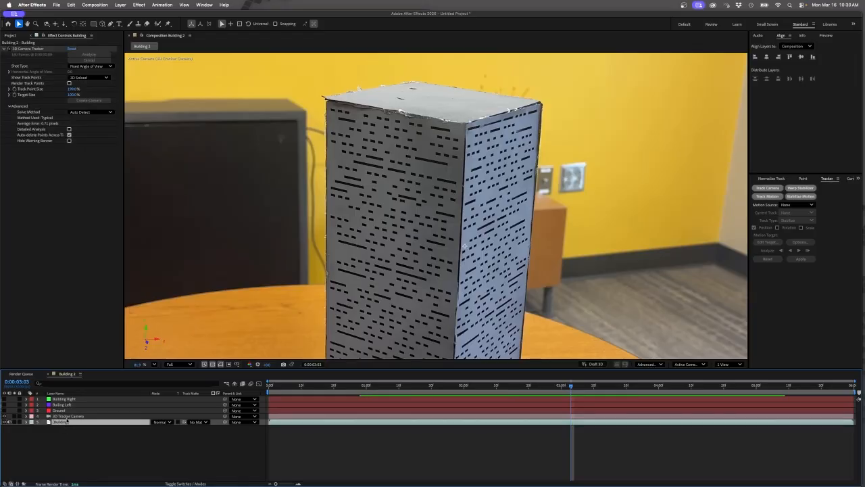
click(26, 49)
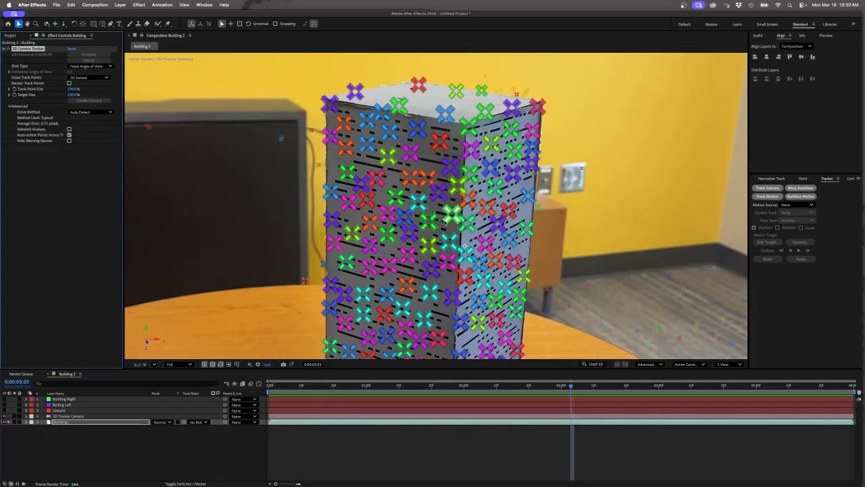
right_click(449, 218)
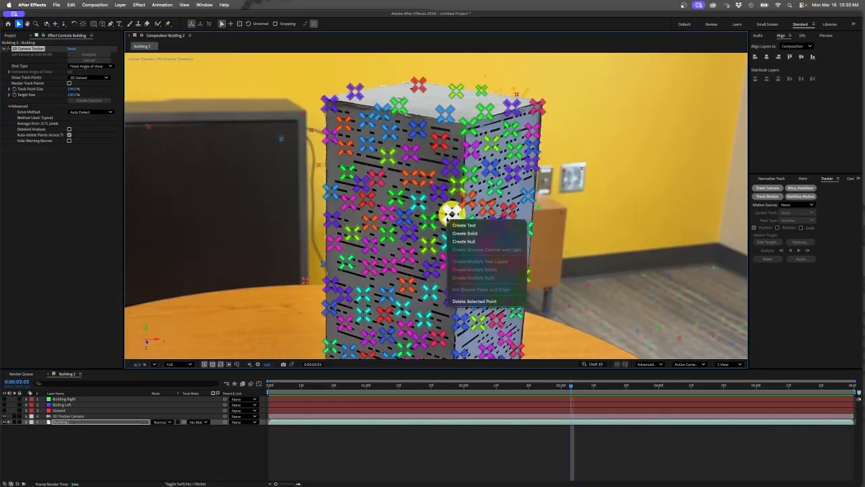
click(464, 242)
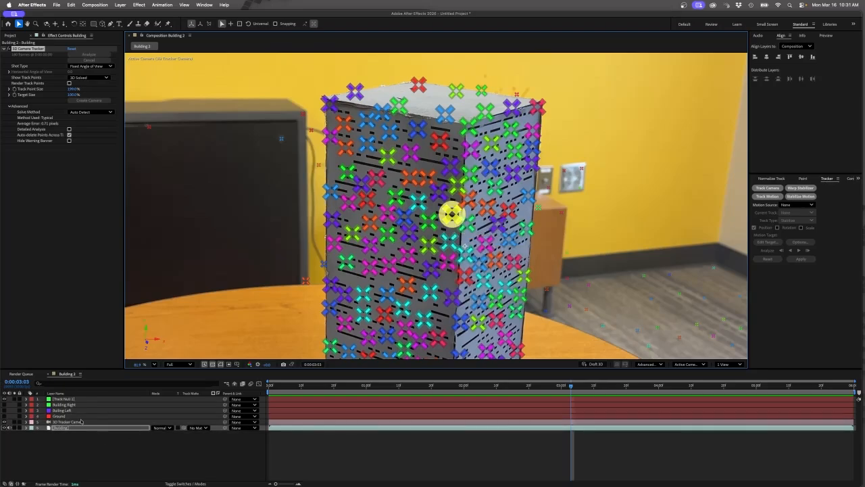
Step: Rename the newly created track null layer as Sign Null
click(68, 400)
key(Return)
text(Su)
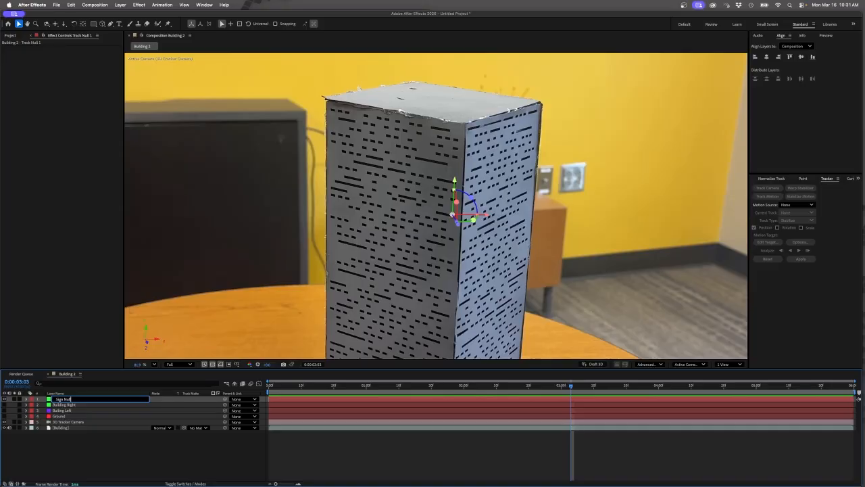
key(Return)
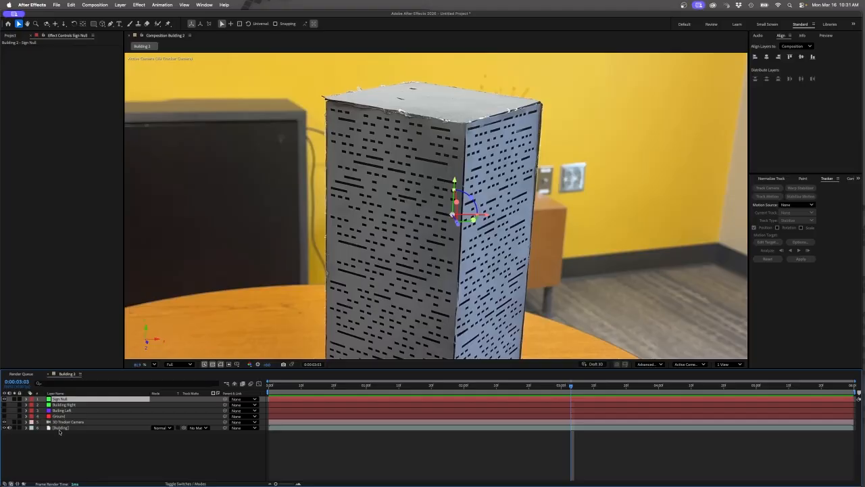
Step: Display the Building layer's camera track points and create a null from the single point on the roof's rear edge near its left corner
click(59, 429)
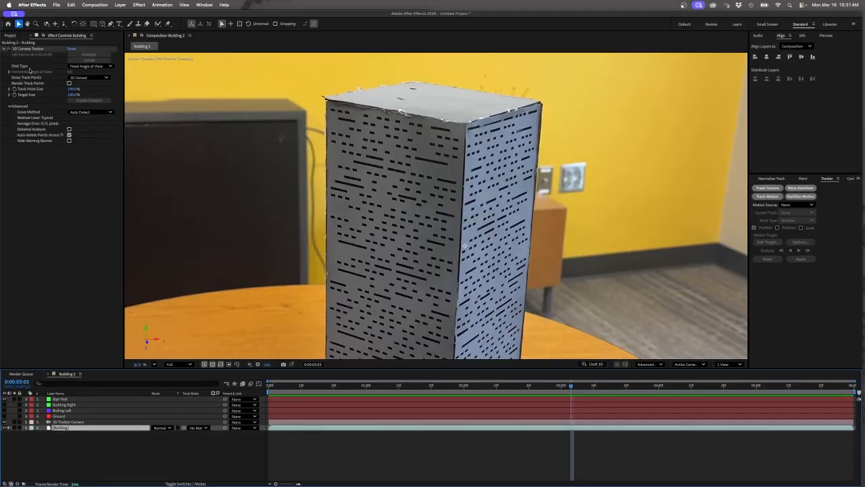
click(26, 50)
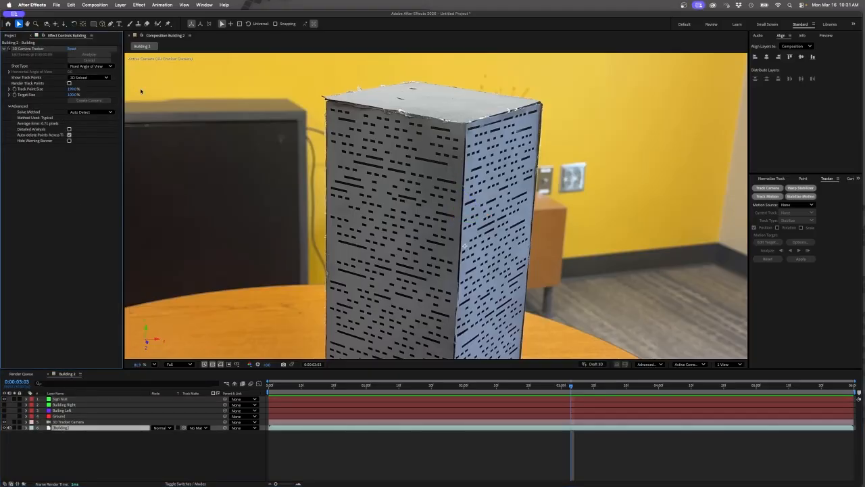
click(27, 49)
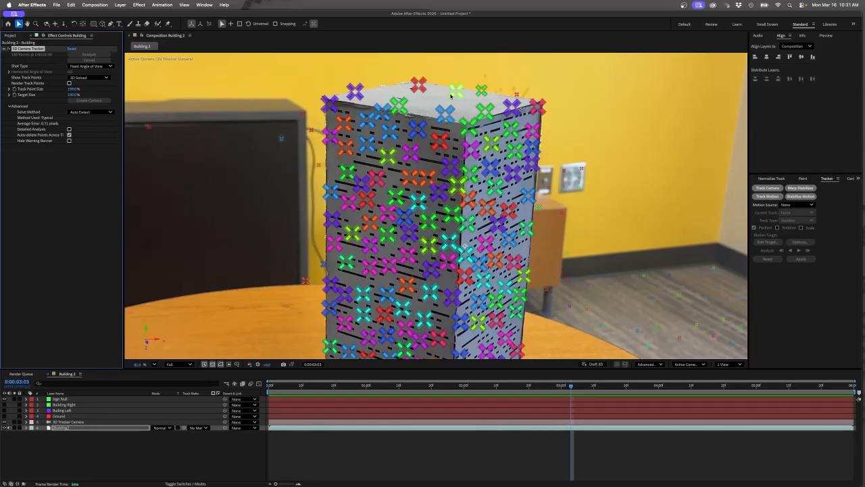
click(355, 94)
right_click(360, 98)
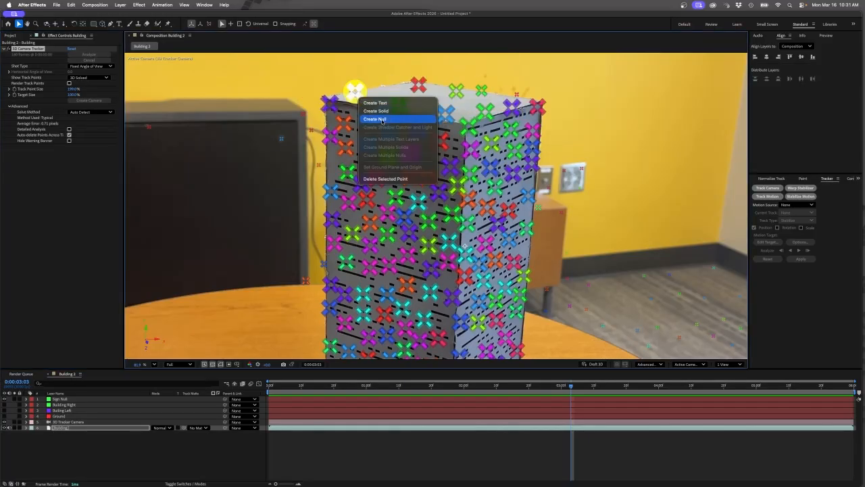
click(382, 120)
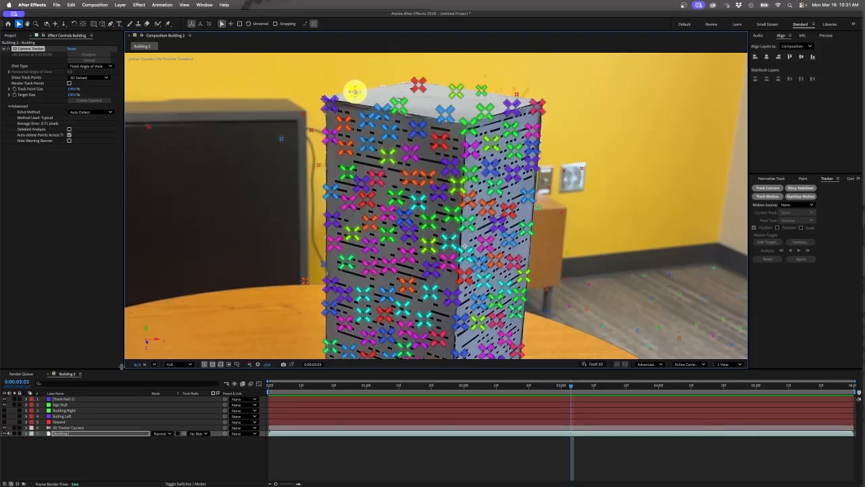
Step: Rename the new track null layer as Roof Null and deselect it
click(72, 400)
key(Return)
text(Roof Null)
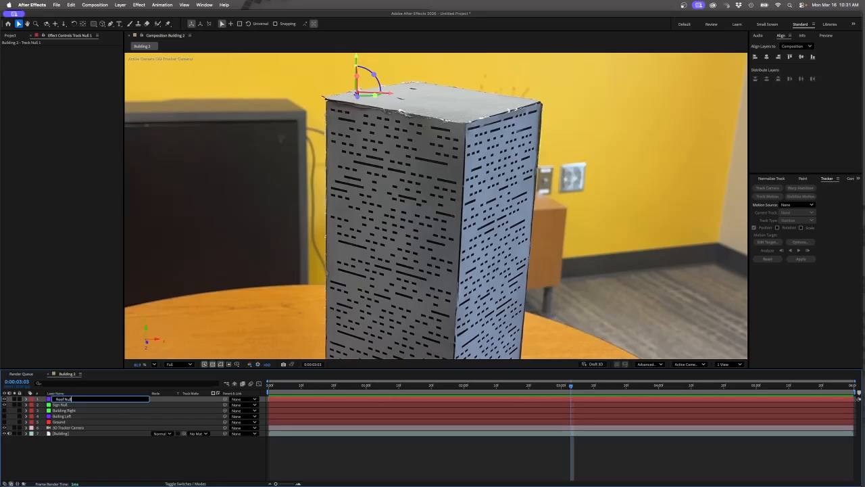
key(Return)
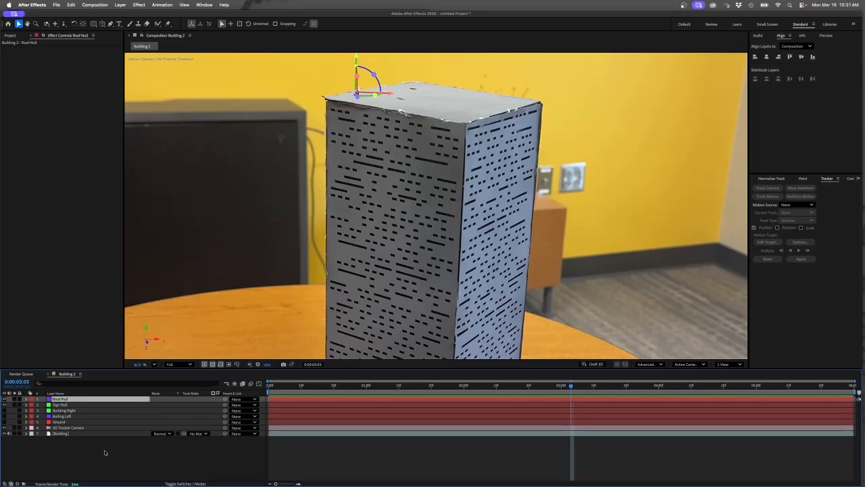
click(104, 449)
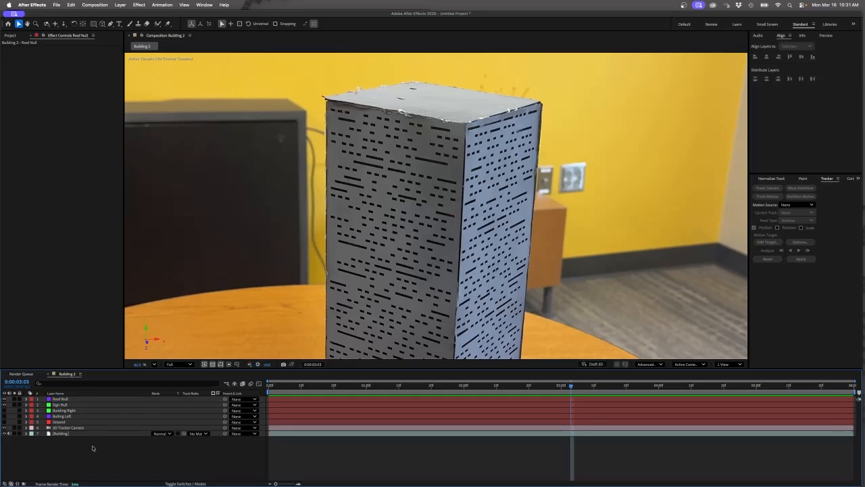
Step: Make the Building Right, Builing Left and Ground solids visible, and select them together with the Roof Null and Sign Null layers
click(4, 410)
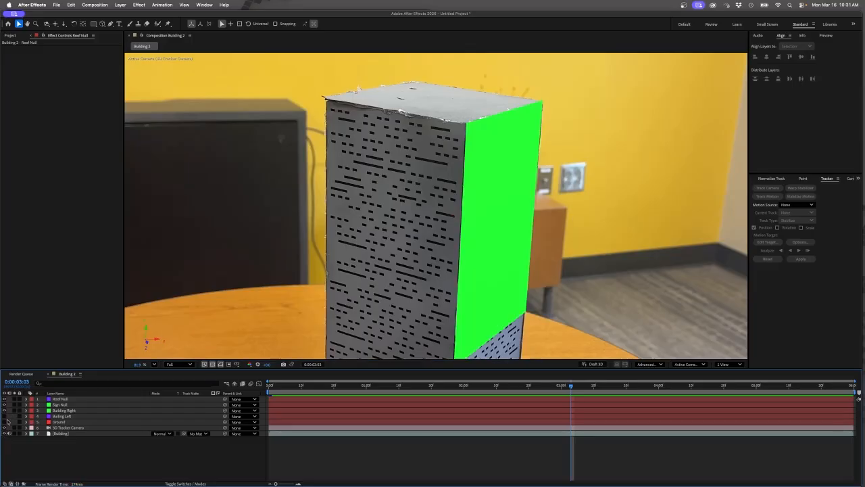
click(4, 415)
click(4, 422)
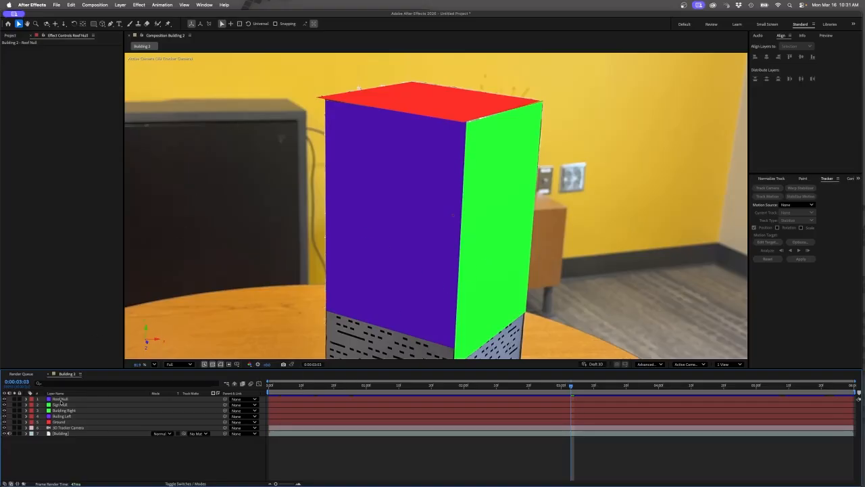
click(367, 77)
drag(367, 77, 193, 63)
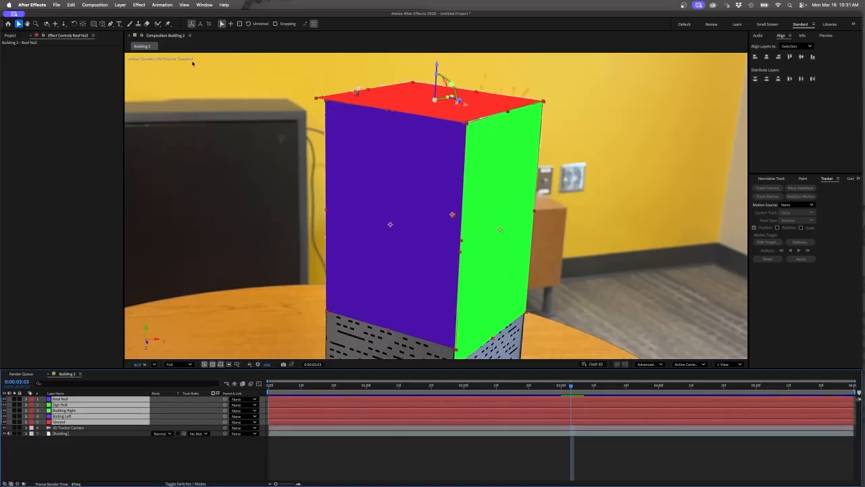
Step: Check the installed scripts for Normalize Track and review its freebie page on workbench.tv in Chrome, returning to After Effects
click(204, 5)
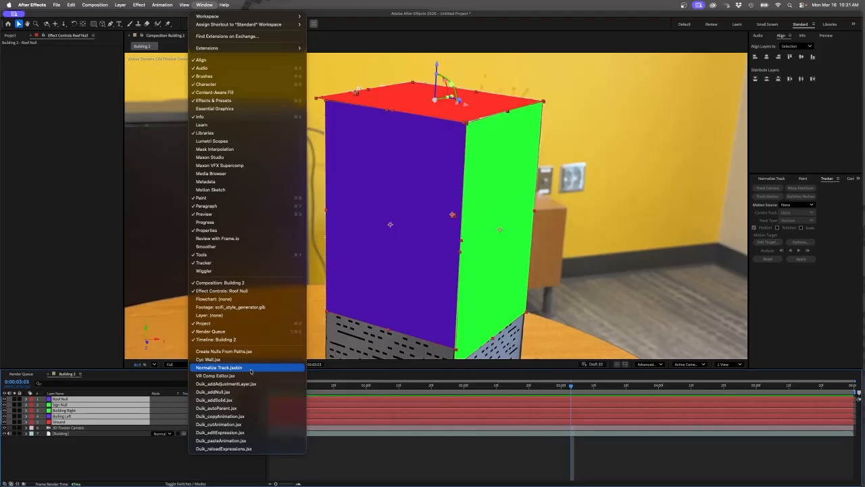
key(super+Tab)
key(super+Tab)
key(super+Tab)
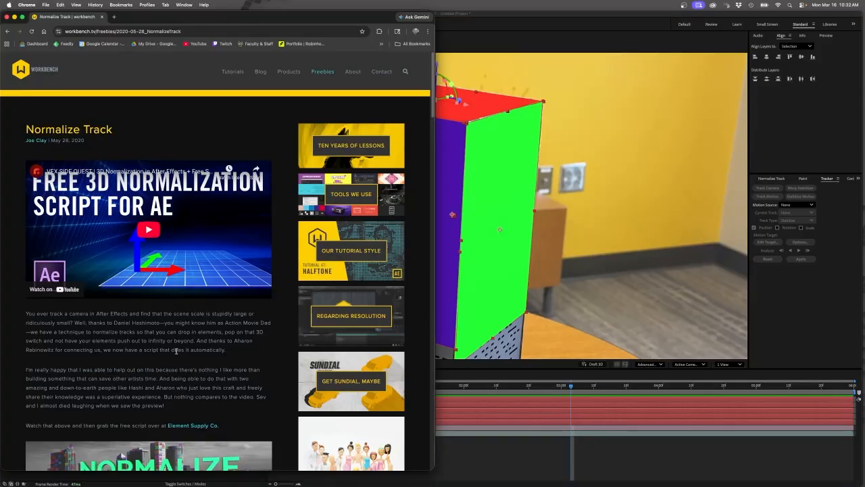
scroll(169, 369, down, 5)
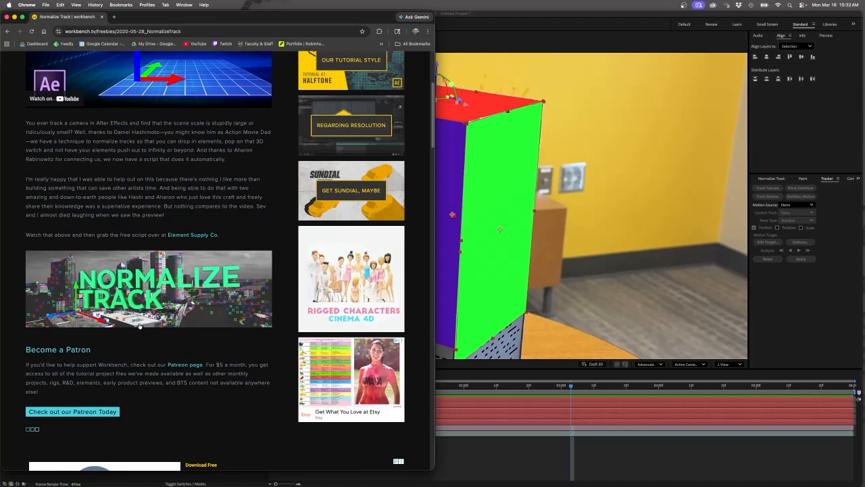
scroll(141, 324, up, 5)
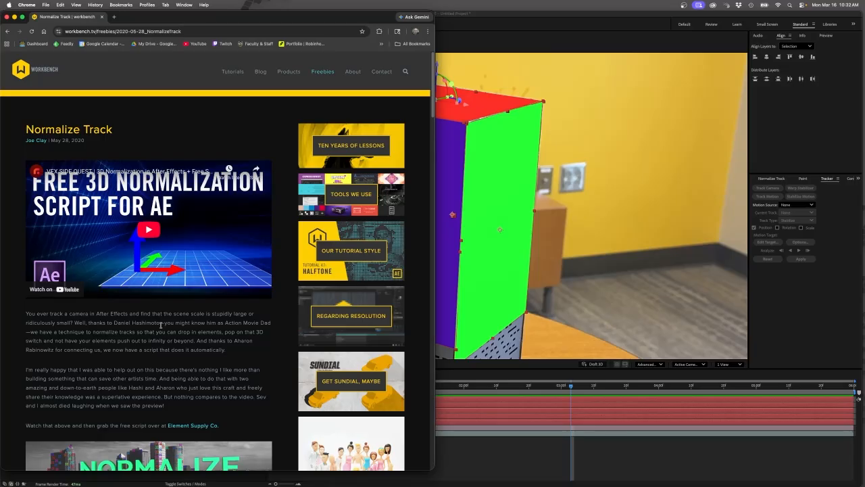
click(484, 73)
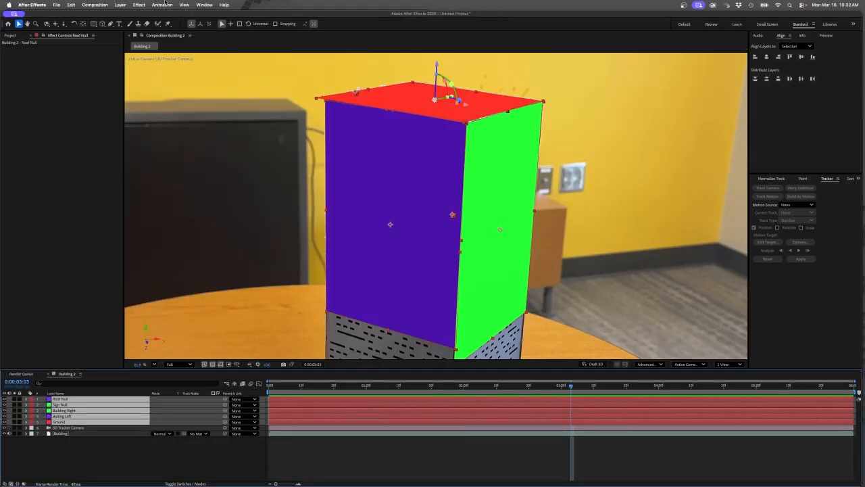
Step: Run Normalize Track on the selected solids and nulls to normalize the scale and origin of the tracked scene
click(859, 178)
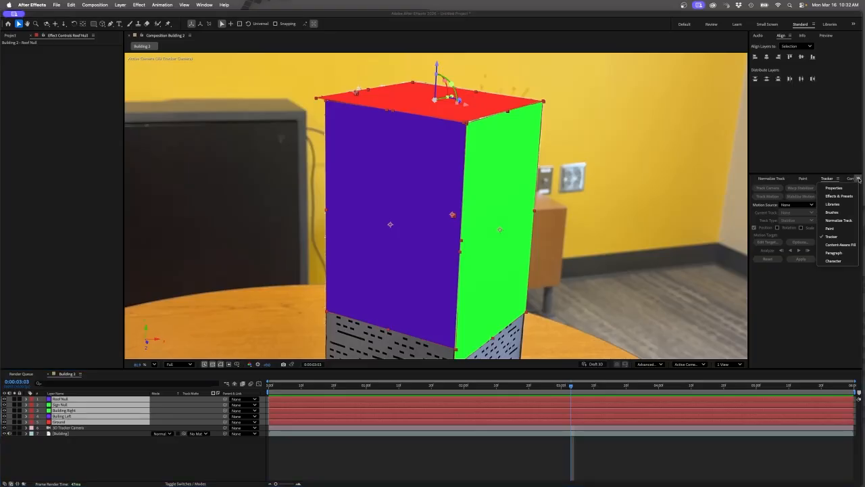
click(771, 179)
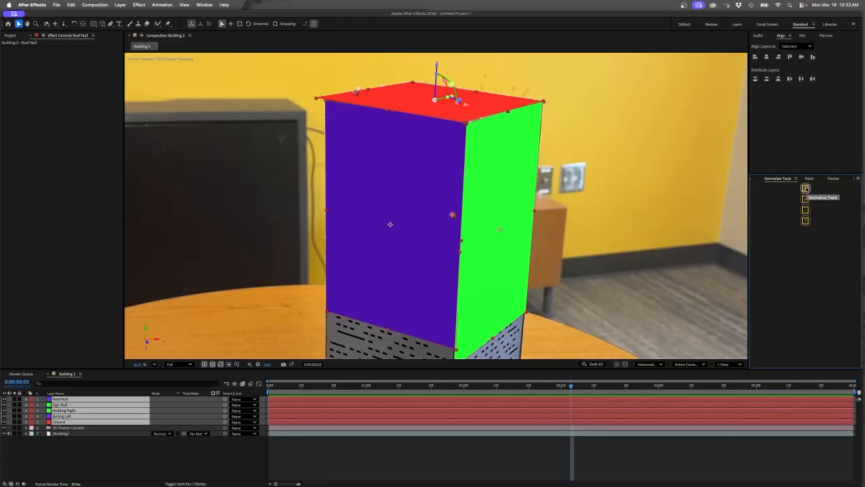
click(805, 189)
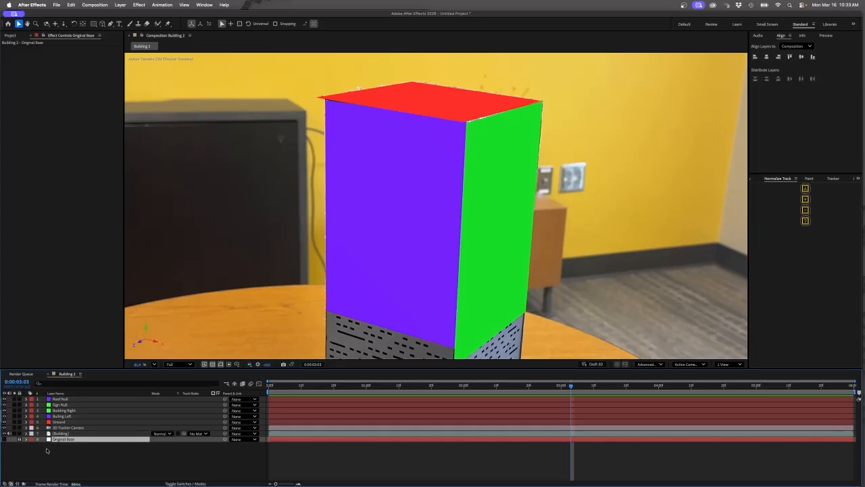
Step: Add the scifi_style_generator.glb 3D model from the project to the Building 2 composition
click(12, 35)
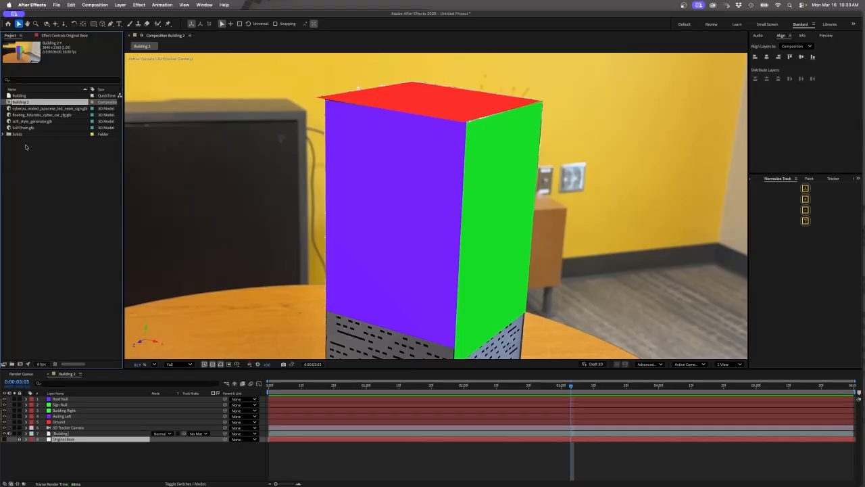
click(47, 148)
drag(20, 122, 433, 217)
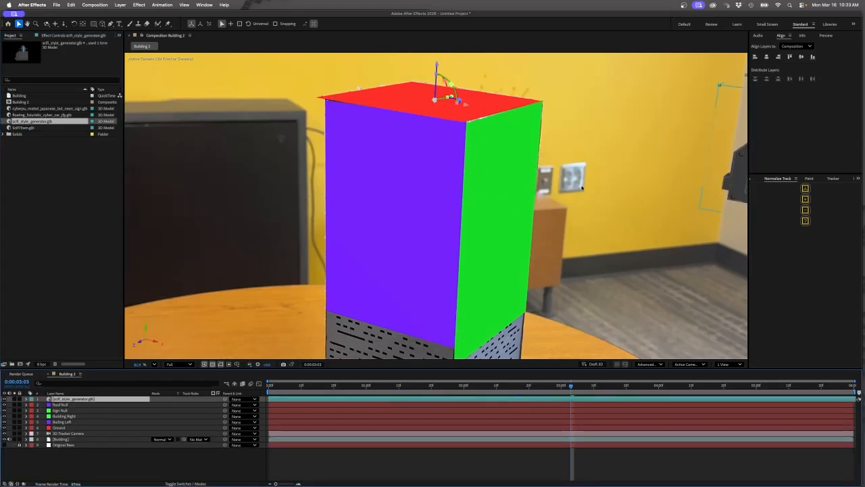
scroll(582, 187, down, 4)
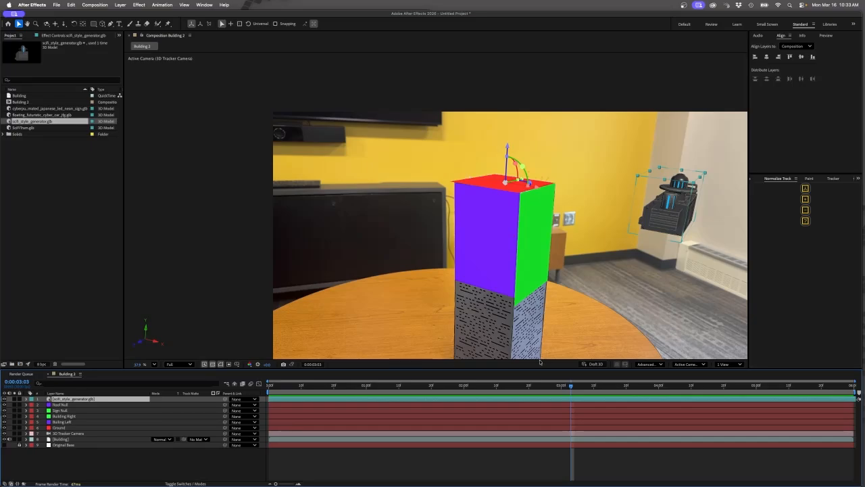
Step: In the Top view, adjust the generator model's anchor point X so the model moves closer to the roof square
click(703, 365)
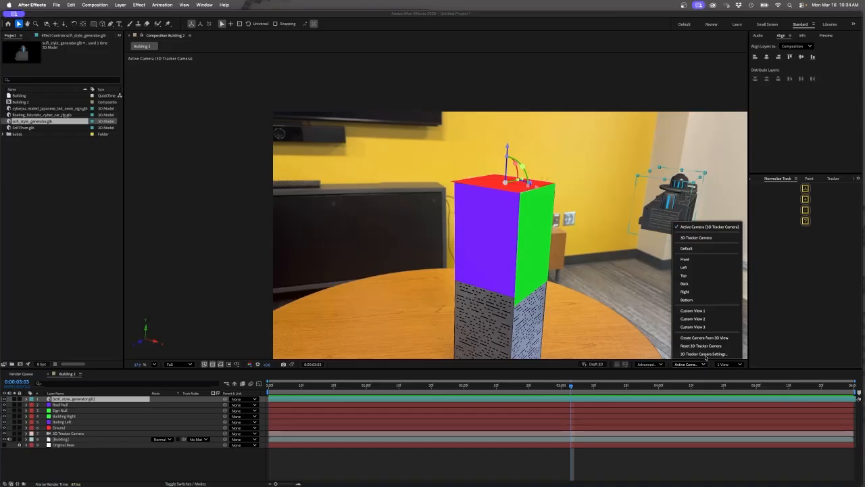
click(686, 275)
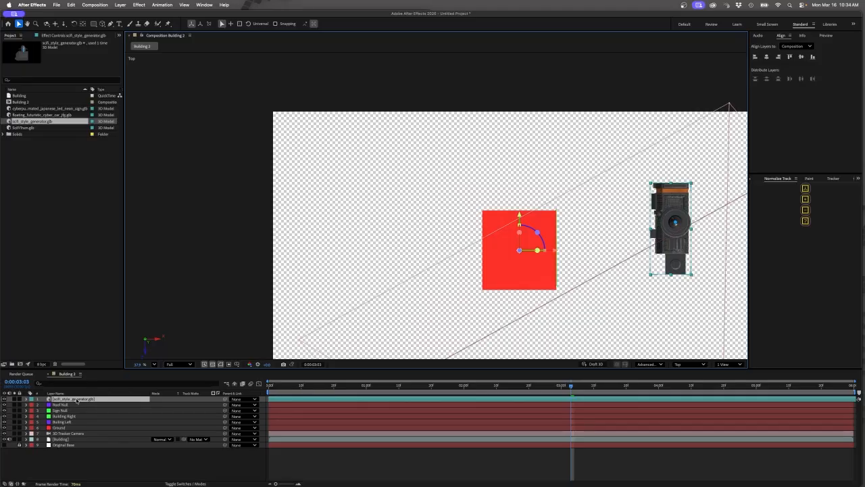
key(a)
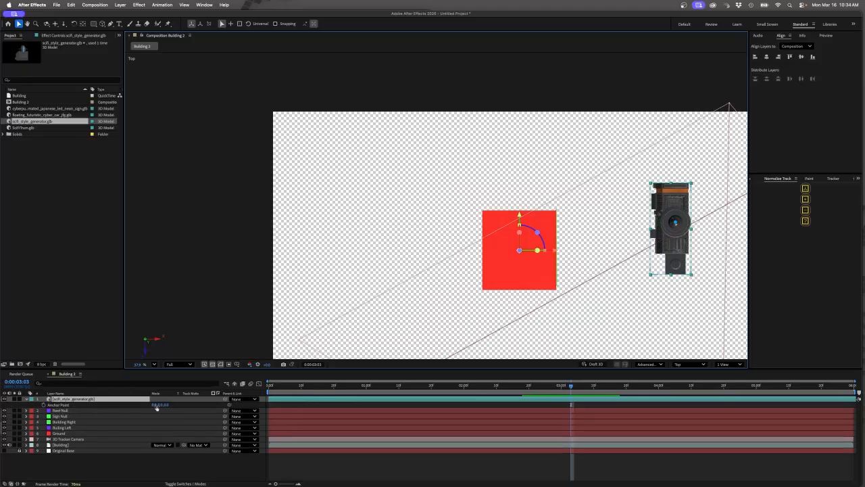
drag(160, 404, 862, 297)
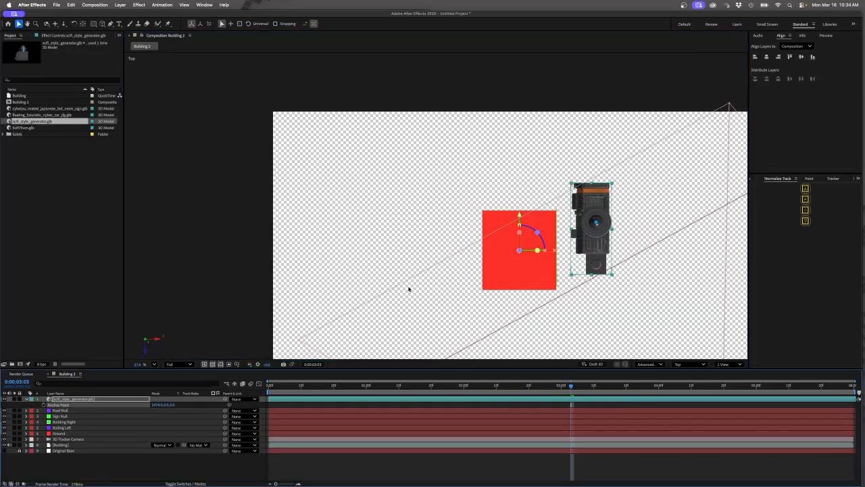
Step: Hide the Ground solid and increase the generator's anchor point X until the model is centered across the building's width
click(4, 434)
scroll(573, 211, up, 3)
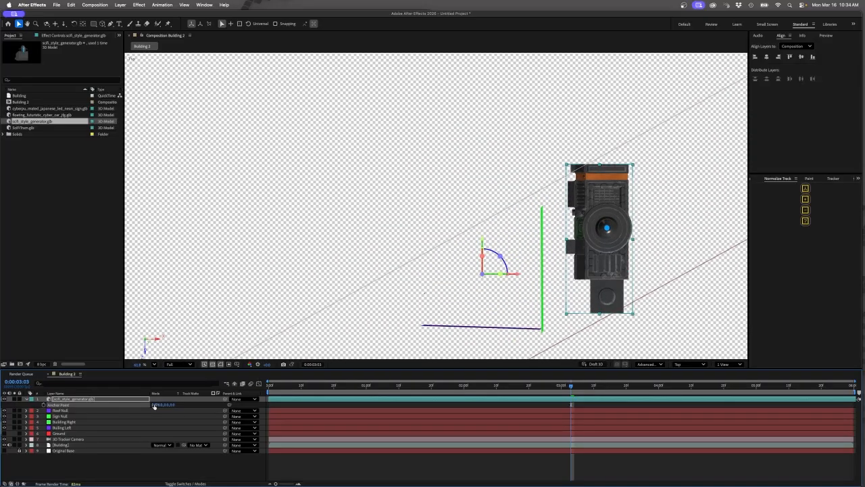
drag(156, 404, 689, 406)
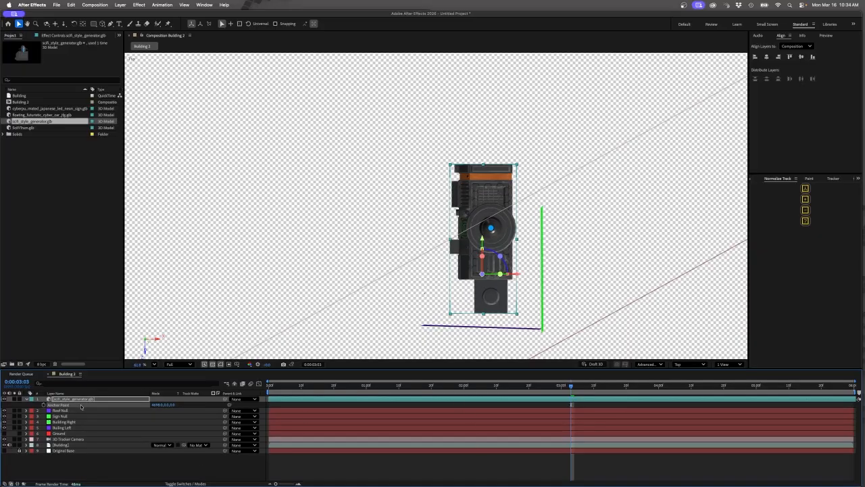
drag(158, 405, 210, 404)
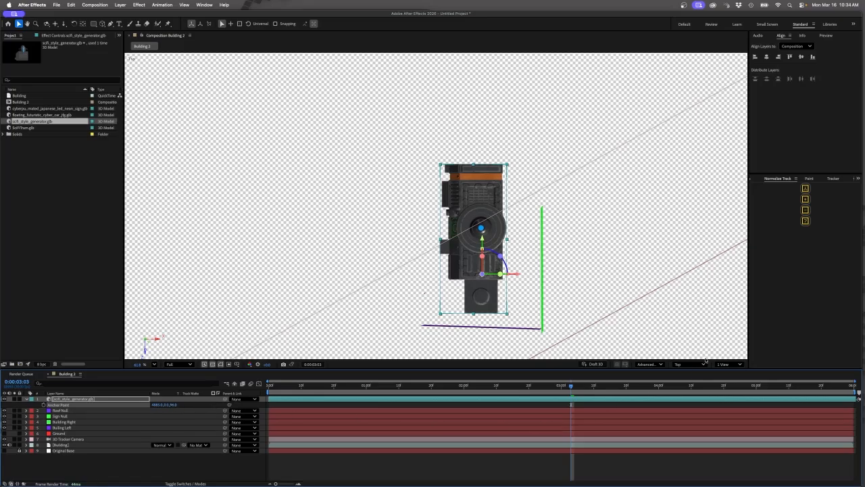
Step: In the Right view, adjust the generator's anchor point Y and Z to center it over the building and rest its base on the roof
click(703, 365)
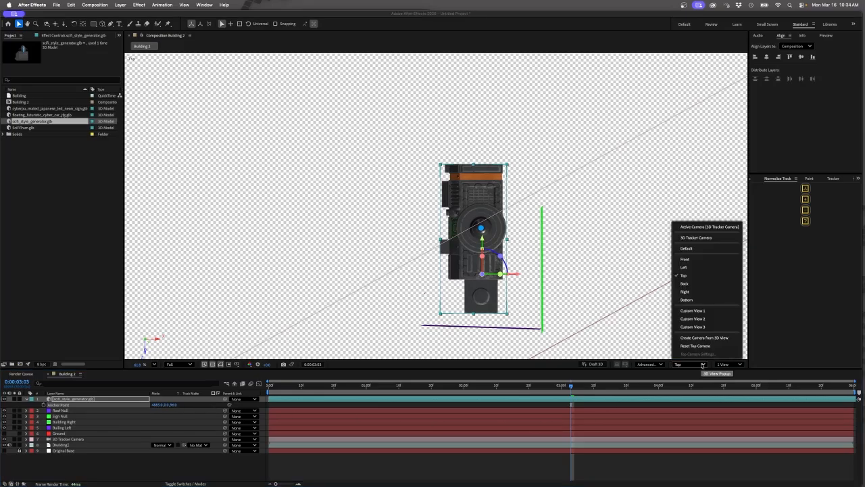
click(712, 291)
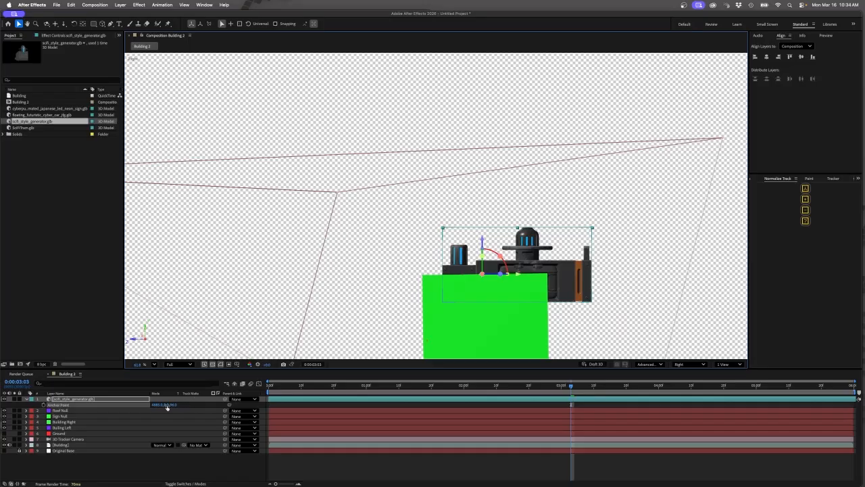
drag(167, 404, 85, 407)
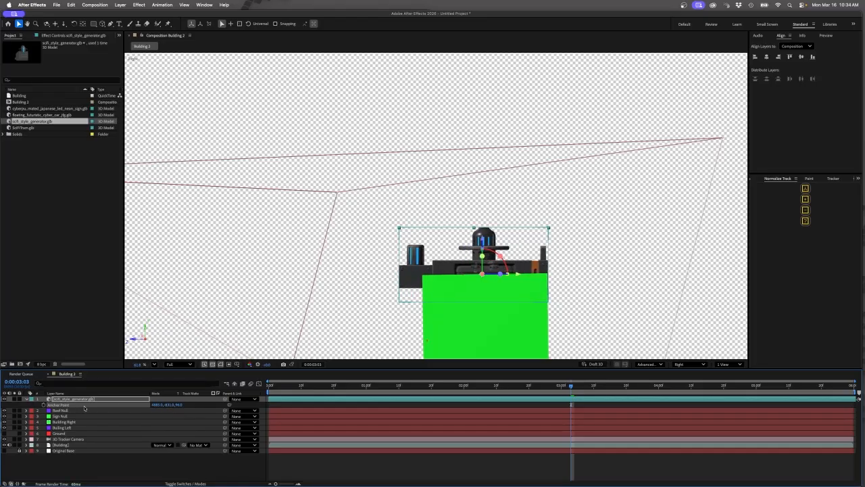
drag(181, 404, 8, 419)
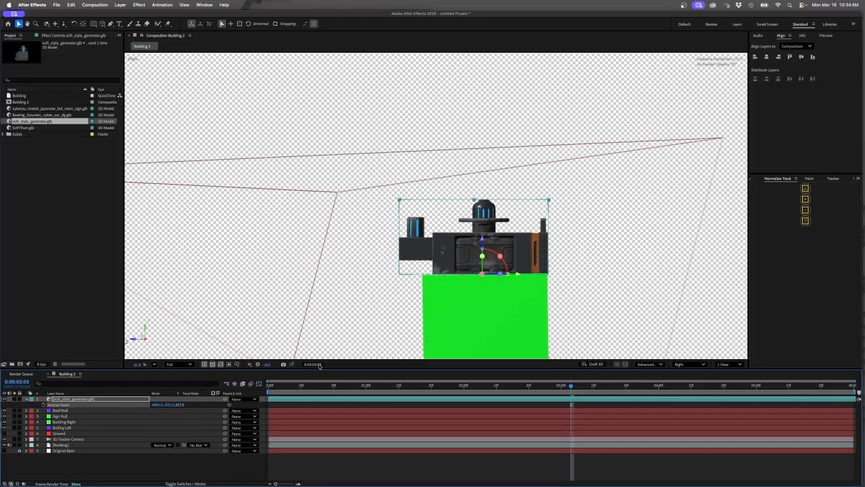
Step: Hide the Building Right solid and fine-tune the generator's anchor point Z so its base sits level with the roof edge
click(5, 422)
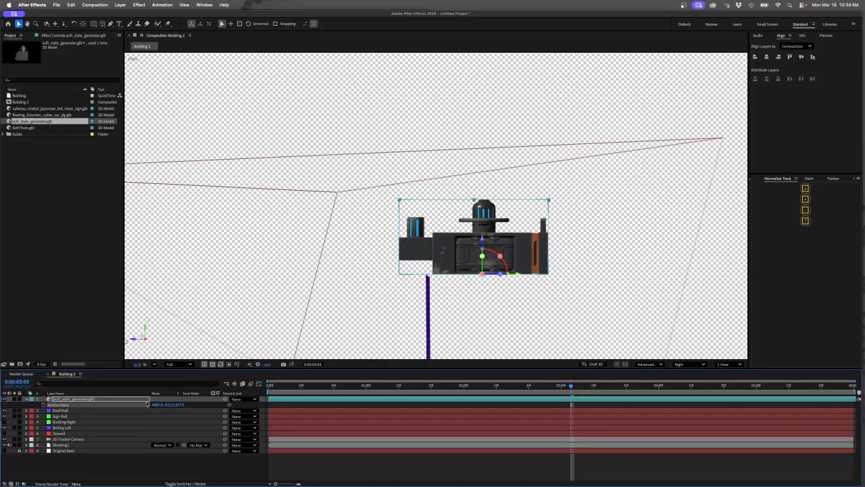
drag(180, 404, 183, 406)
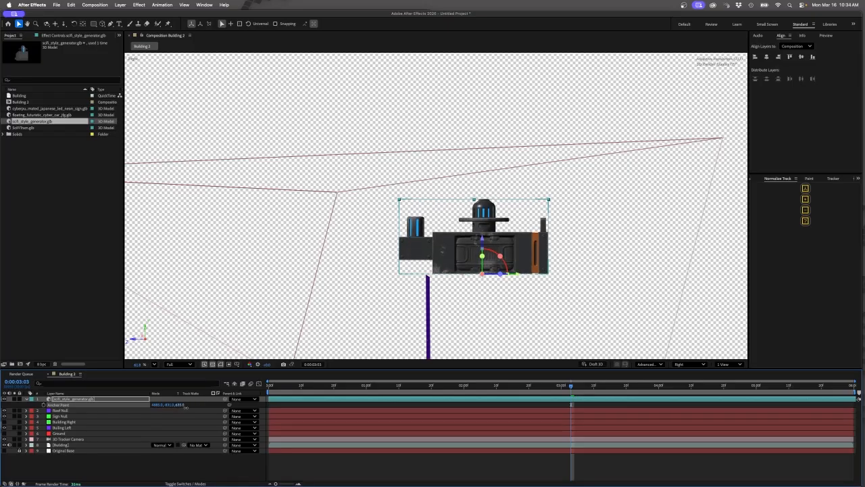
scroll(490, 268, up, 3)
scroll(489, 269, up, 3)
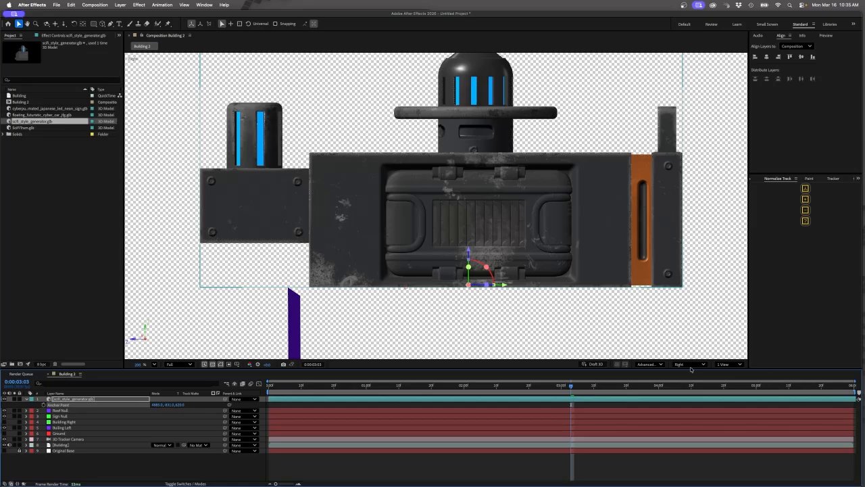
Step: In the active camera view, scale the generator model down to 24% so it takes up only a small part of the roof
click(702, 364)
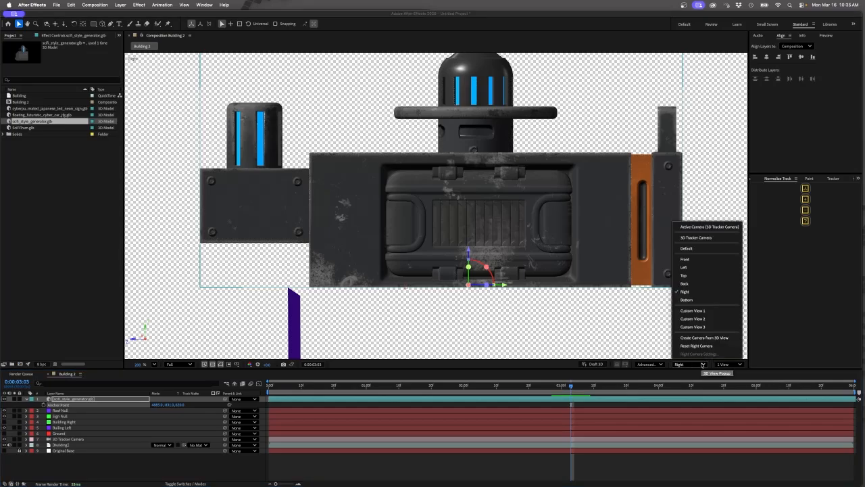
click(699, 227)
scroll(426, 149, down, 8)
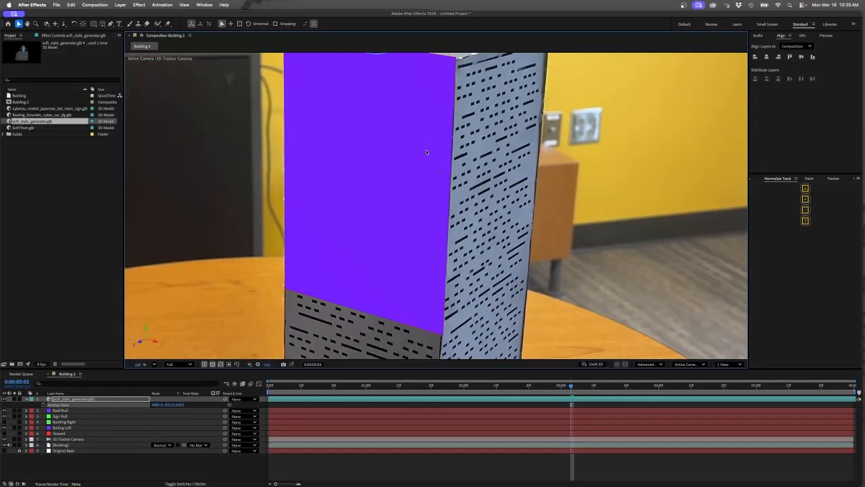
drag(436, 134, 456, 292)
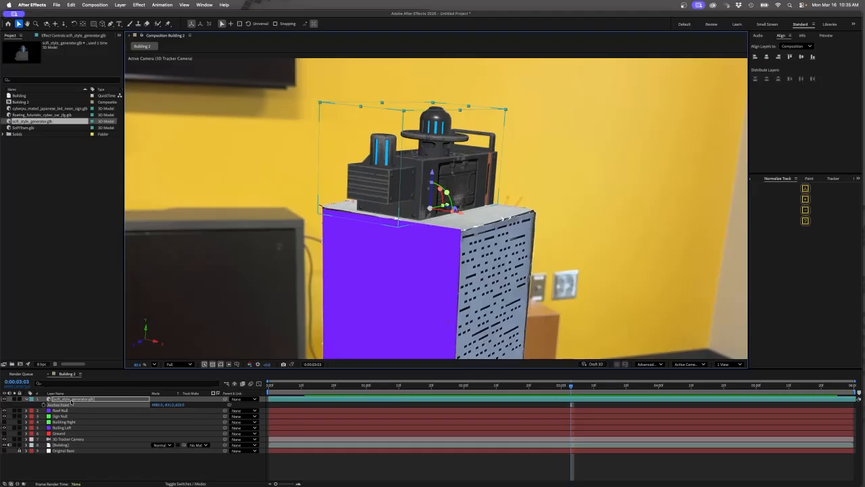
key(s)
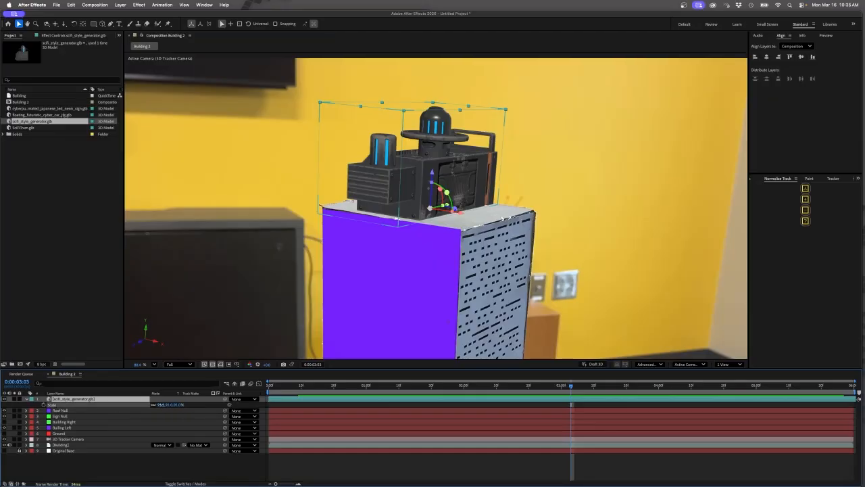
drag(160, 404, 140, 407)
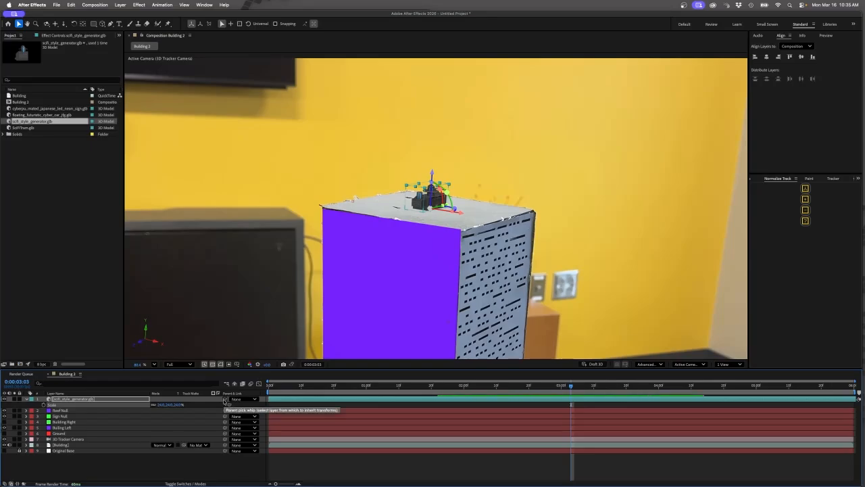
Step: Parent the generator layer to Roof Null and set its position to 0, 0, 0
drag(225, 400, 77, 412)
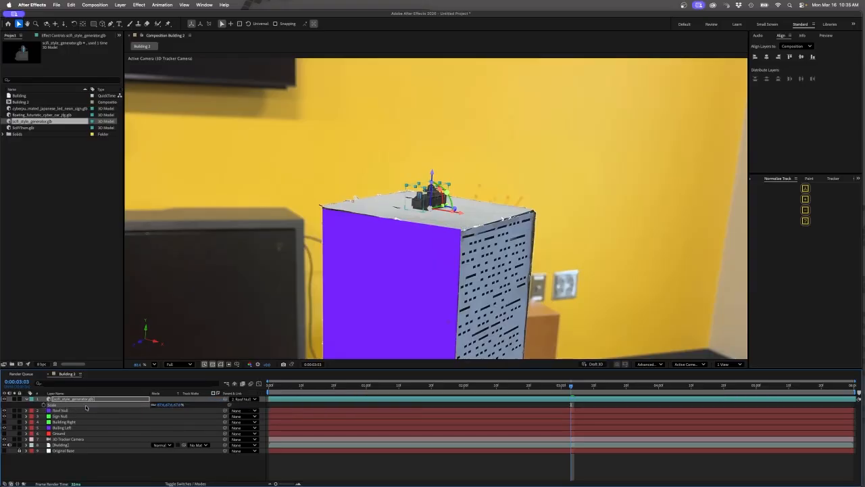
click(83, 403)
key(p)
right_click(59, 406)
click(80, 438)
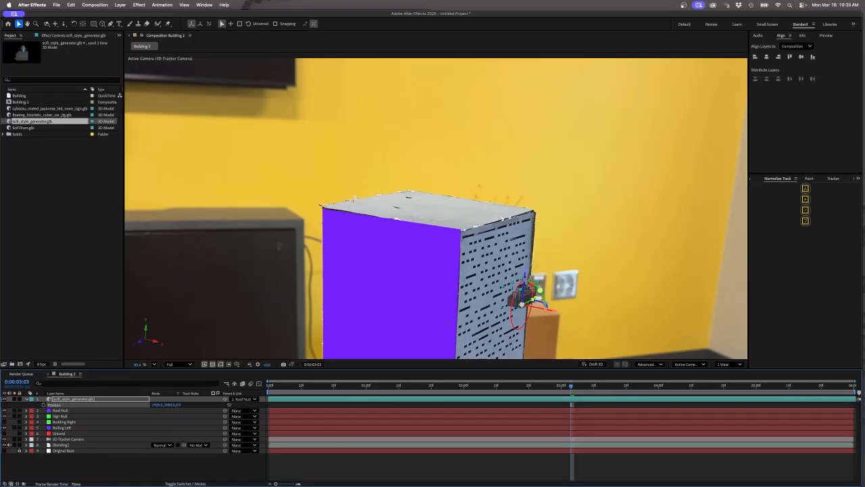
click(155, 404)
text(800)
key(Tab)
text(700)
key(Tab)
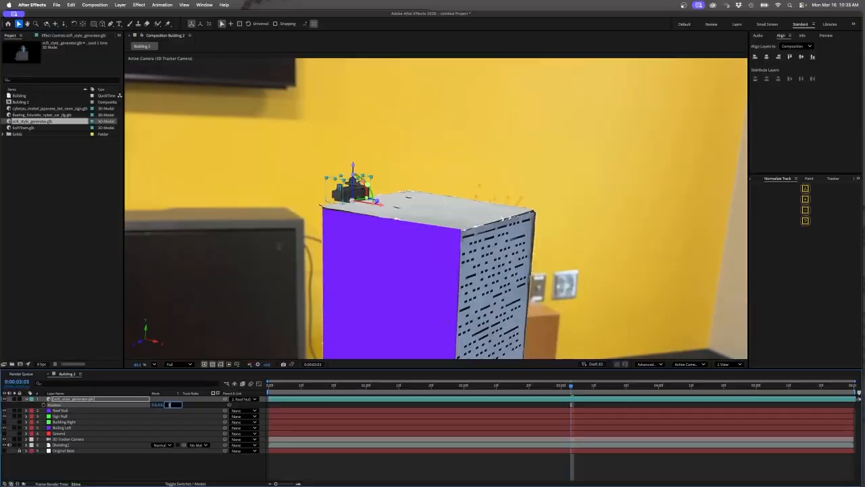
key(Return)
Step: Move the generator slightly inward from the roof corner, check its tracking through the shot, and return to the first frame
mouse_move(380, 205)
mouse_down()
mouse_move(398, 209)
mouse_move(377, 205)
mouse_up()
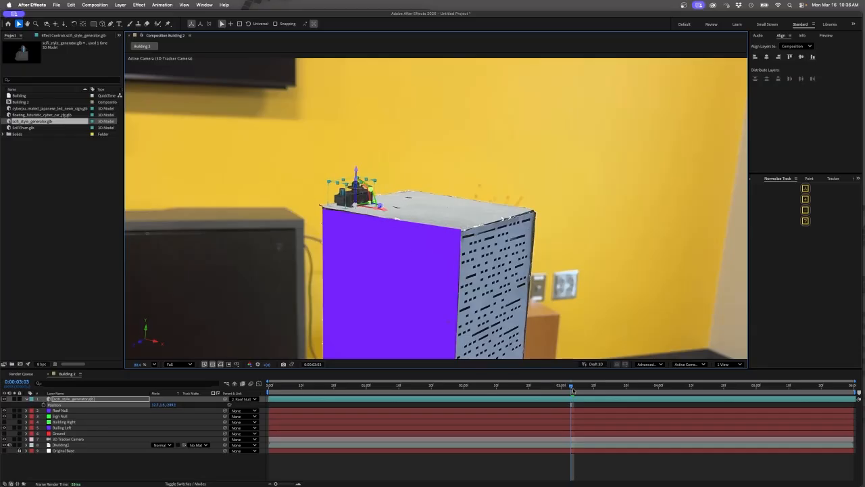
drag(573, 391, 789, 390)
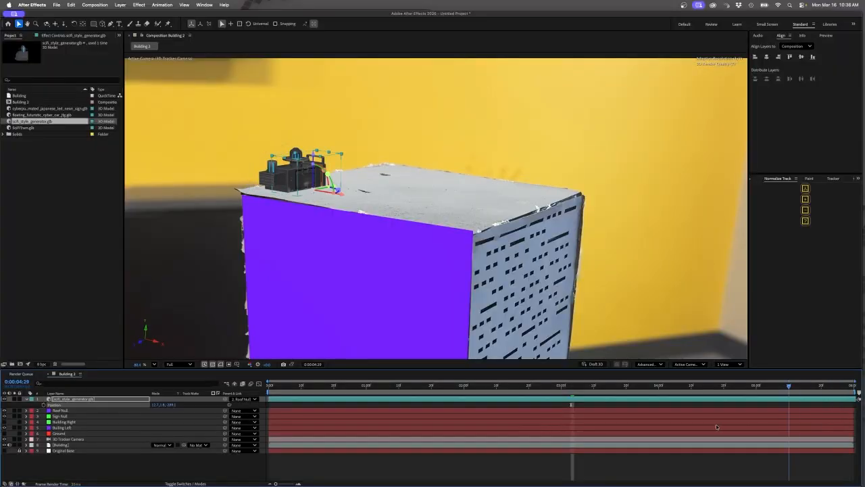
key(Home)
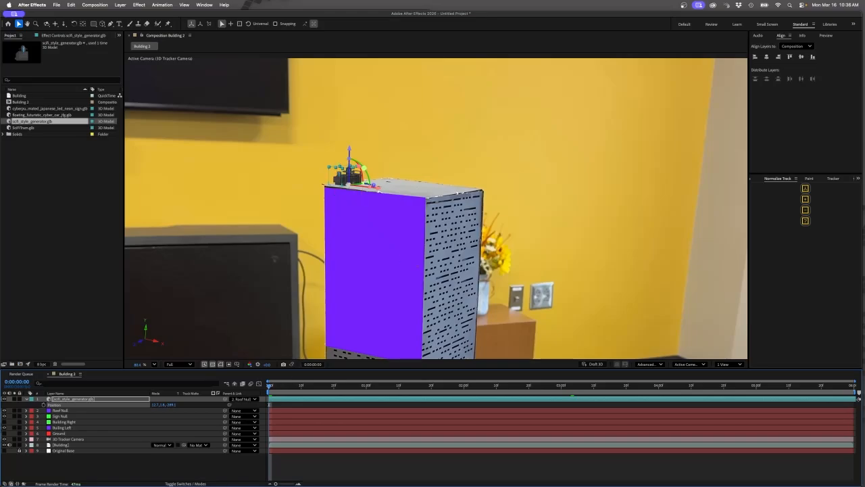
drag(274, 387, 167, 382)
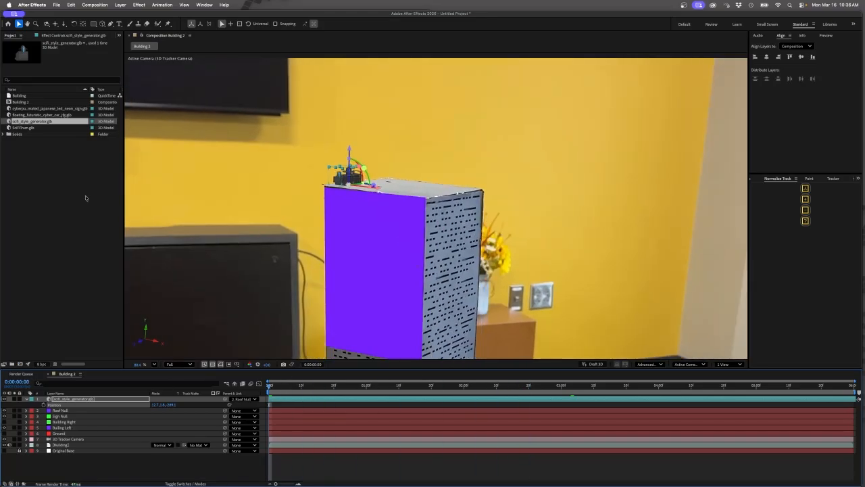
Step: Add the cyberpunk_animated_japanese_led_neon_sign.glb model to the Building 2 composition with an Object Scale of 30%
click(78, 207)
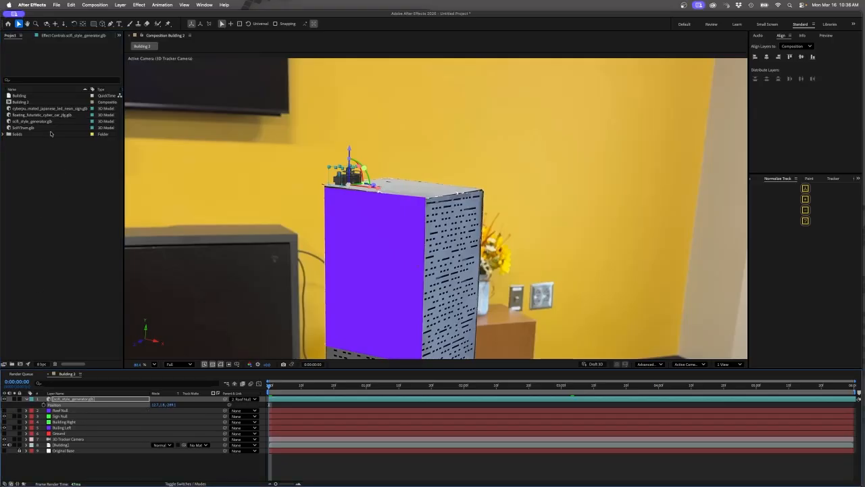
drag(24, 111, 439, 226)
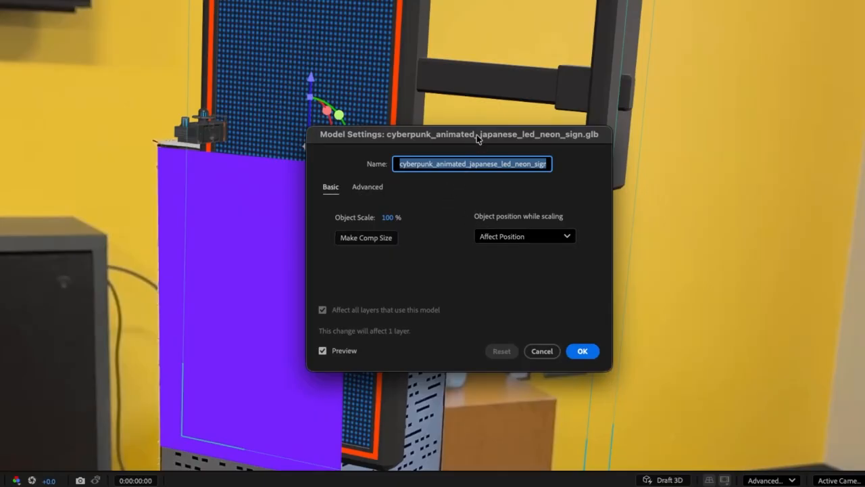
drag(476, 134, 410, 131)
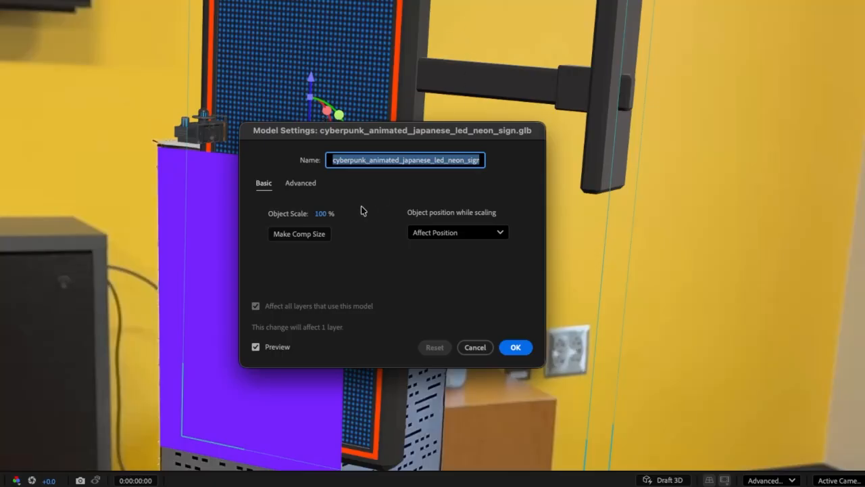
click(299, 234)
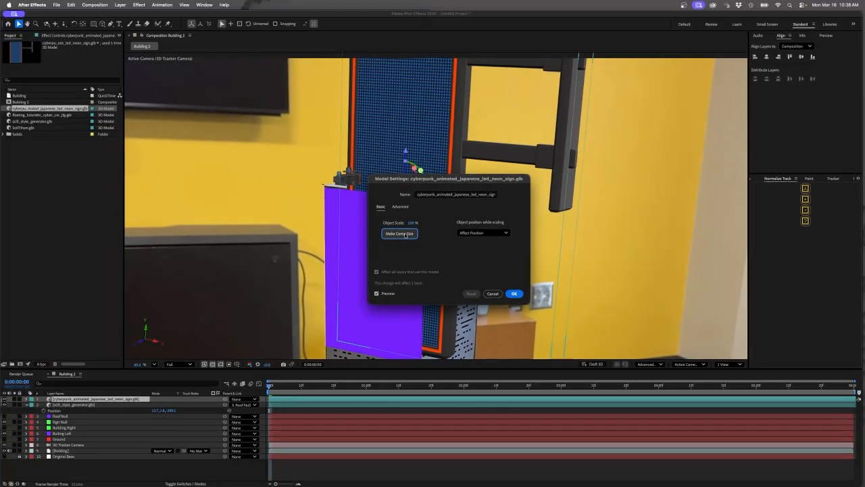
click(405, 234)
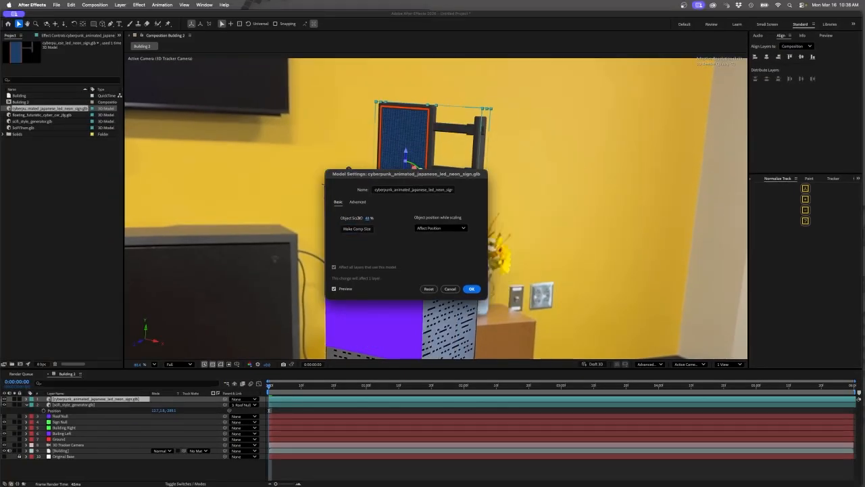
drag(358, 219, 493, 221)
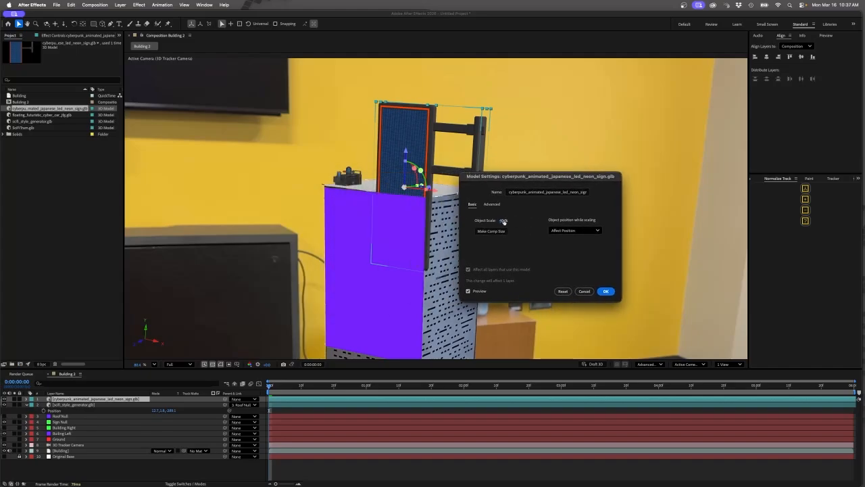
click(504, 220)
text(30)
key(Return)
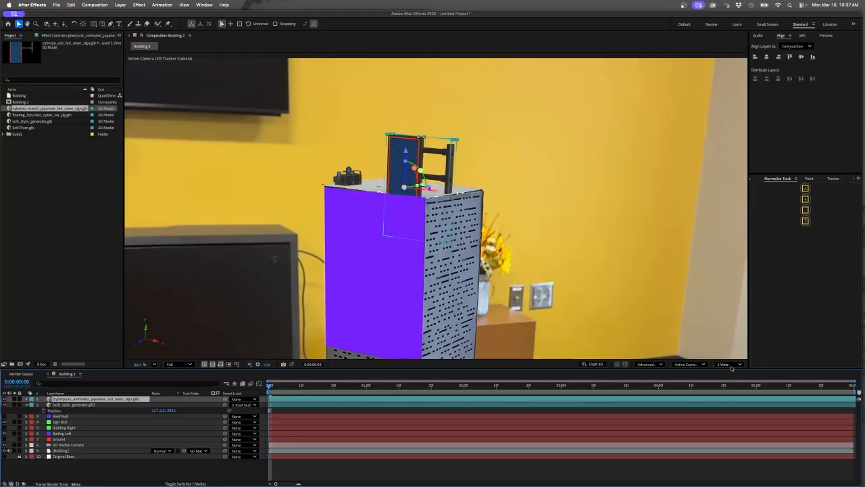
Step: In the Top view, set the neon sign's anchor point X to about 841 so the anchor lies at the back face of its mounting plate
click(703, 365)
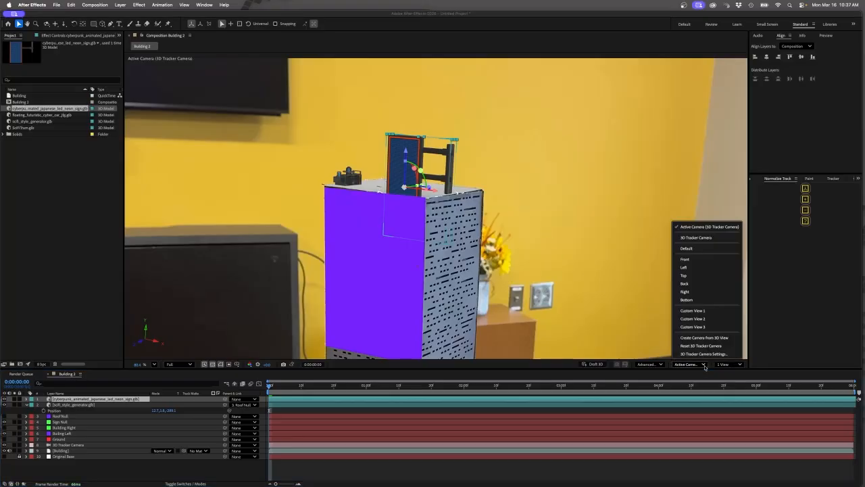
click(698, 275)
scroll(507, 308, down, 2)
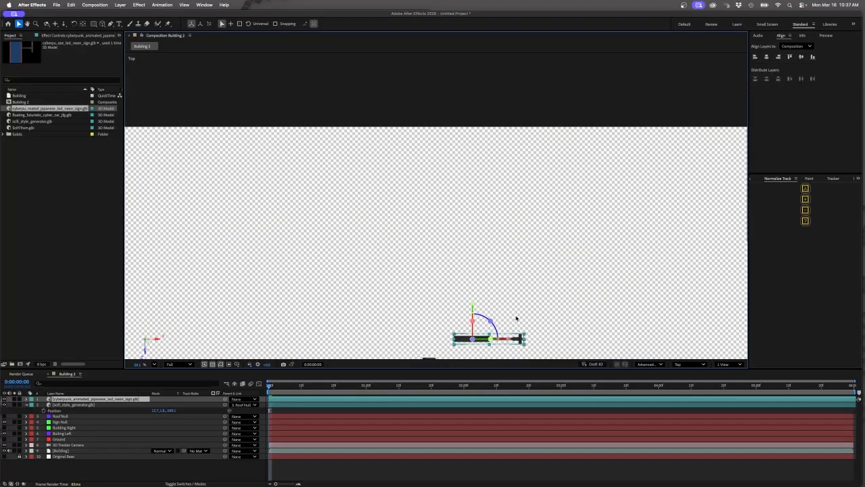
drag(516, 317, 503, 220)
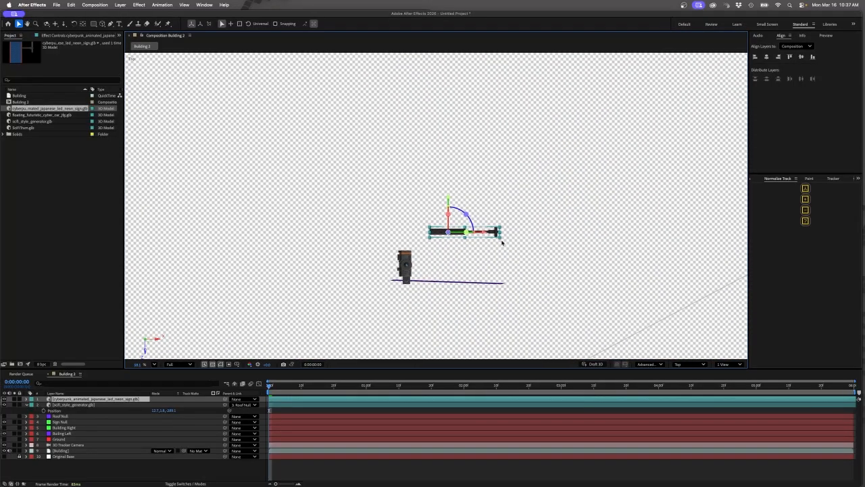
scroll(502, 242, up, 4)
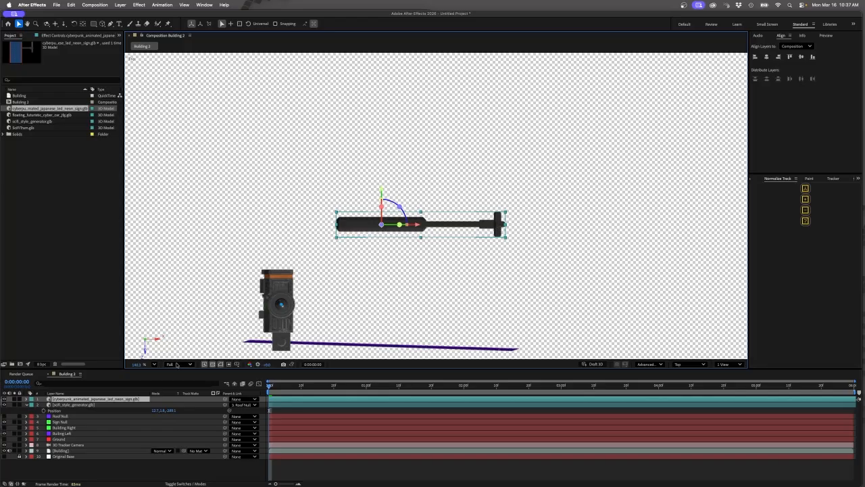
key(a)
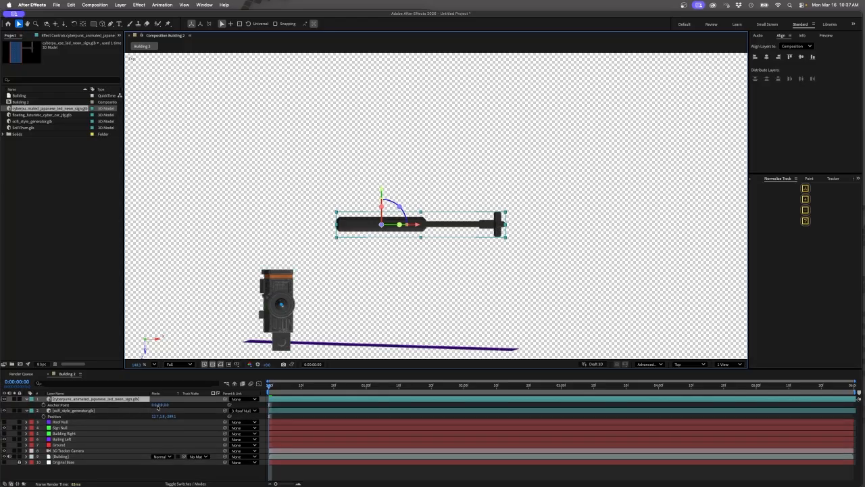
drag(153, 405, 435, 410)
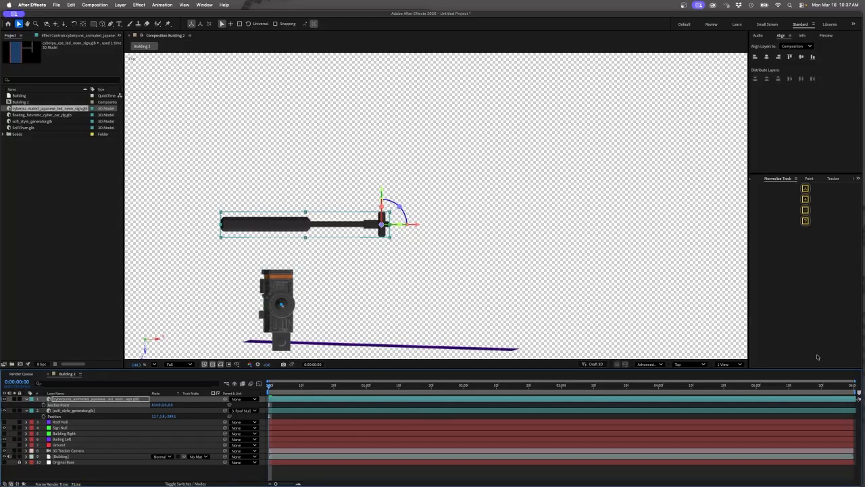
scroll(376, 226, up, 4)
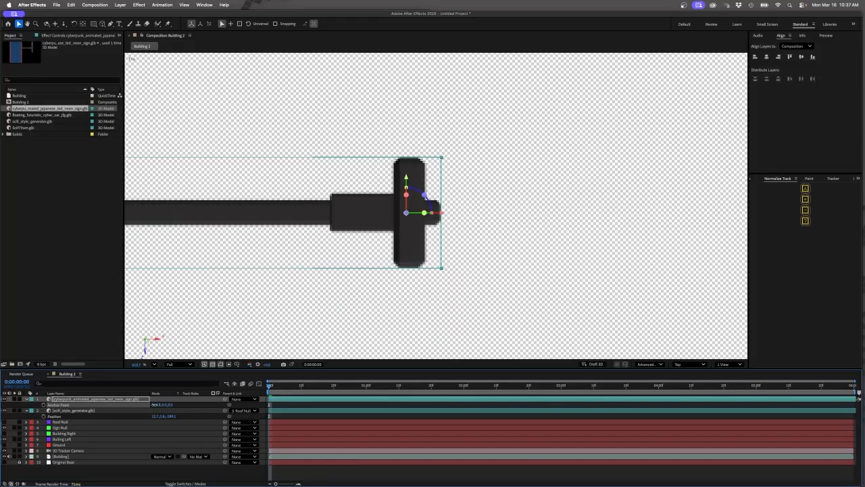
drag(162, 405, 602, 323)
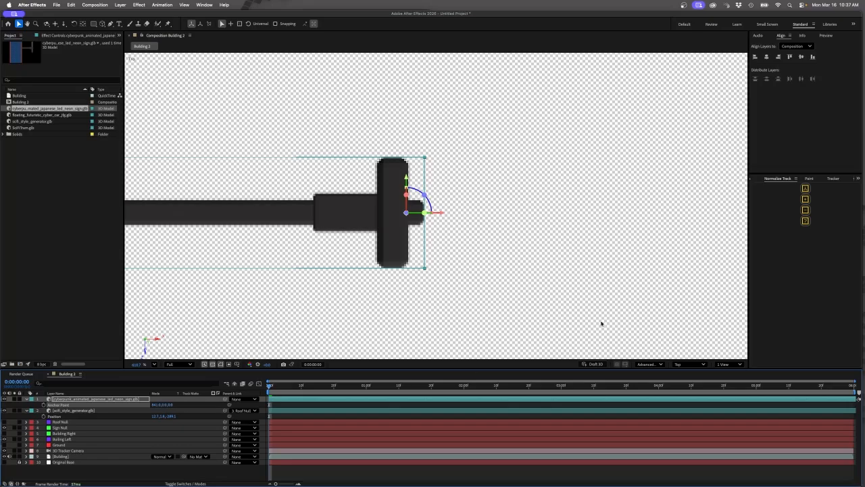
Step: In the Right view, adjust the neon sign's anchor point vertically so it lies near the middle of the mounting plate
click(704, 366)
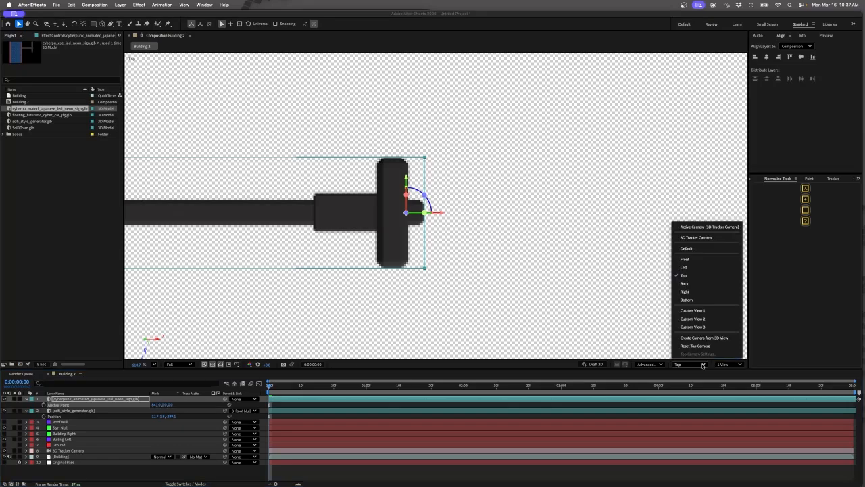
click(685, 291)
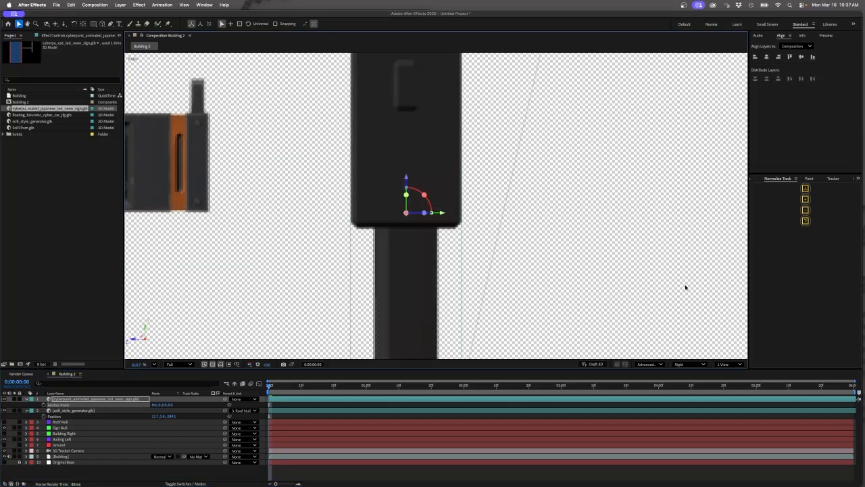
scroll(471, 270, down, 5)
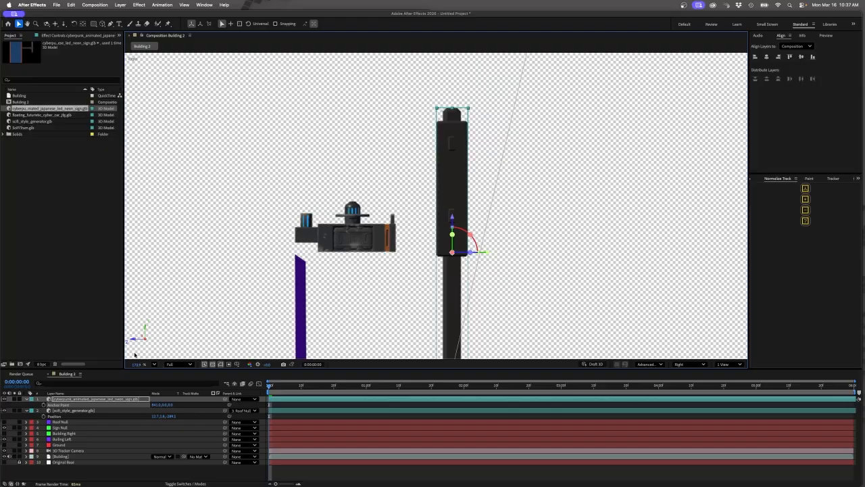
drag(164, 405, 164, 405)
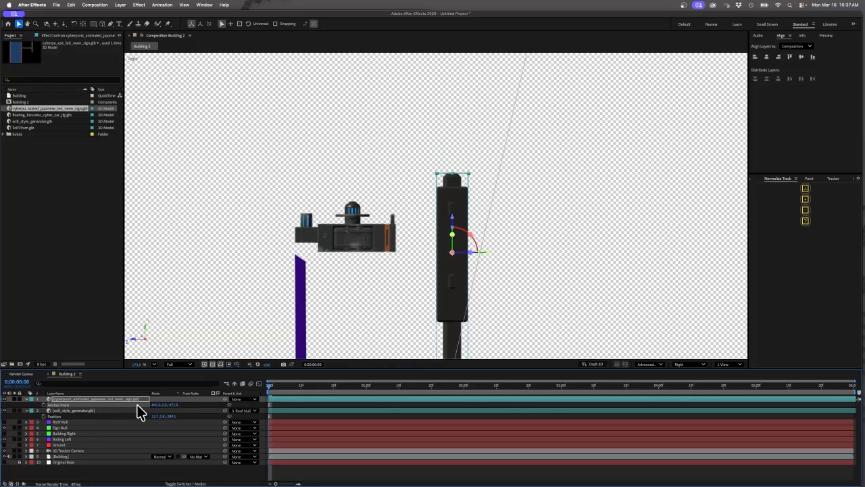
click(692, 364)
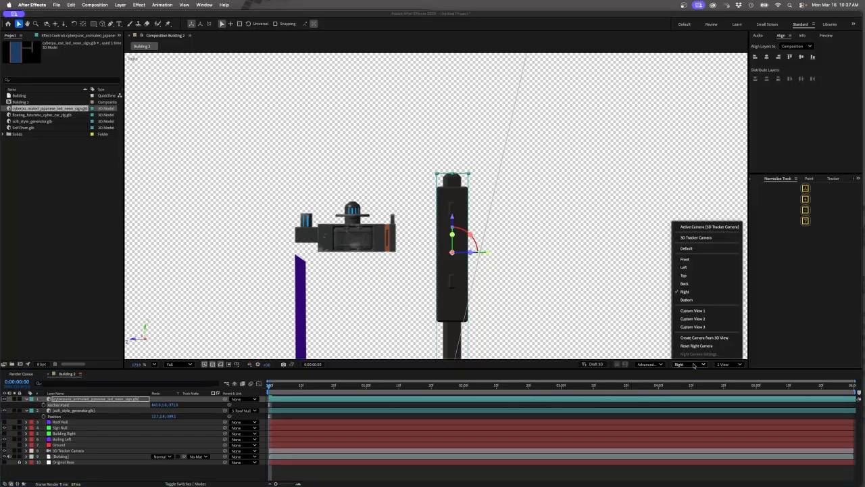
Step: From the active camera view, set the neon sign's Z Orientation to 270° and hide the Building Left solid
click(709, 228)
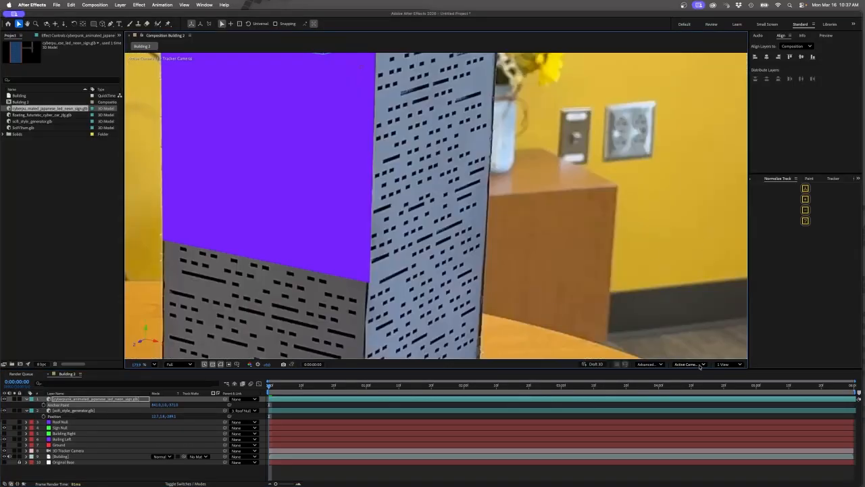
click(704, 364)
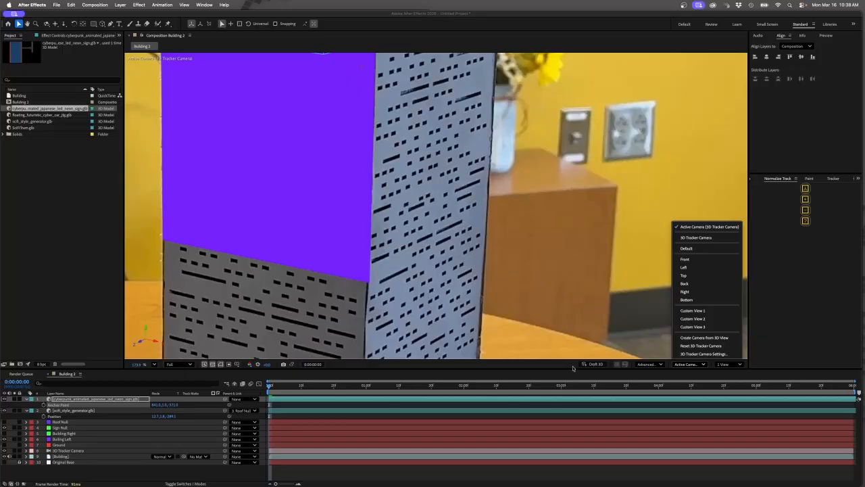
click(527, 368)
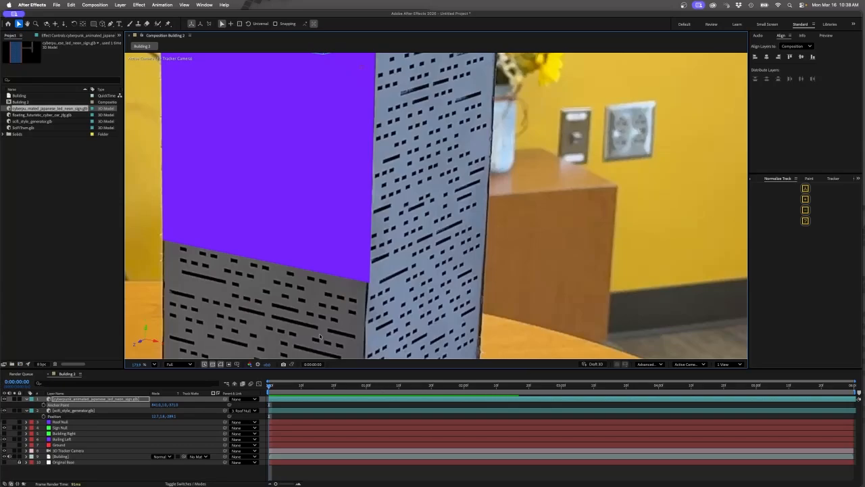
scroll(473, 241, down, 5)
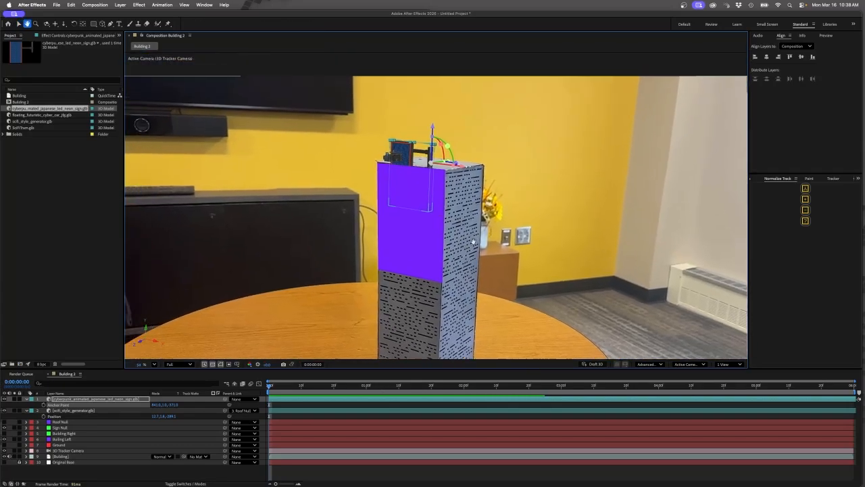
drag(473, 242, 463, 235)
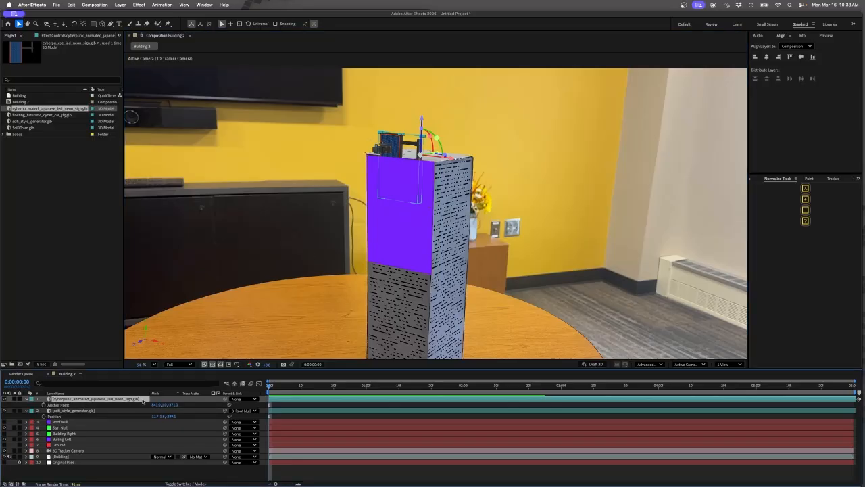
key(r)
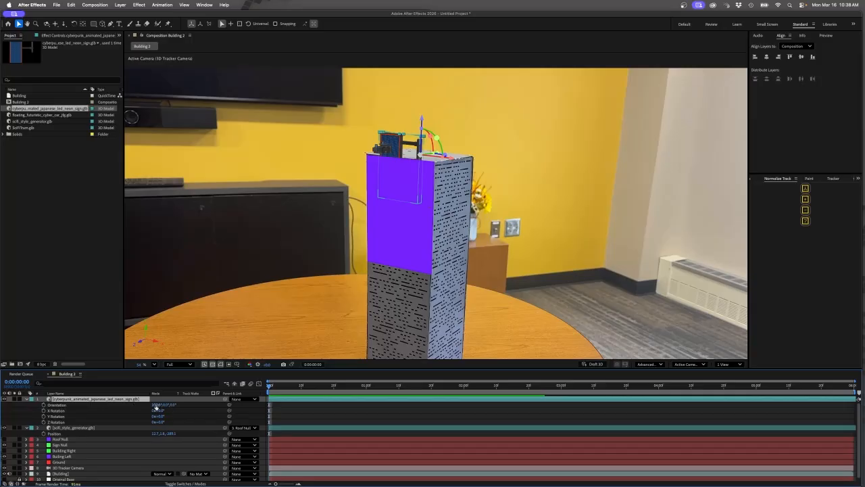
drag(155, 408, 216, 404)
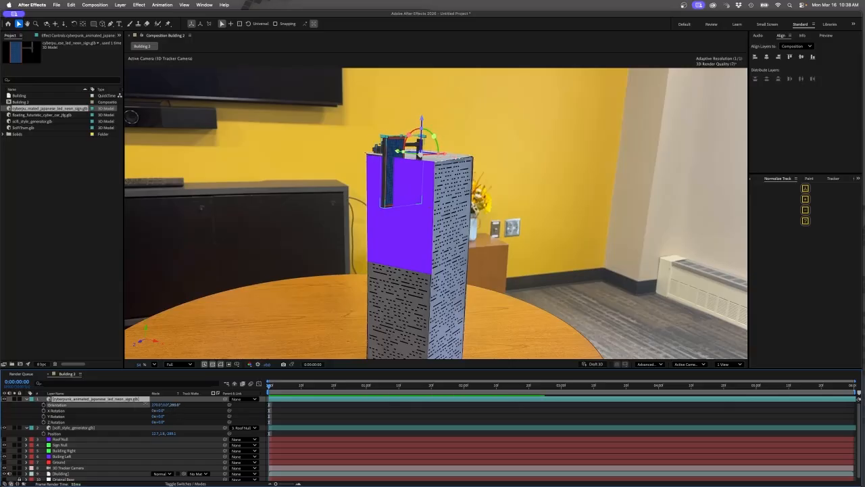
click(177, 405)
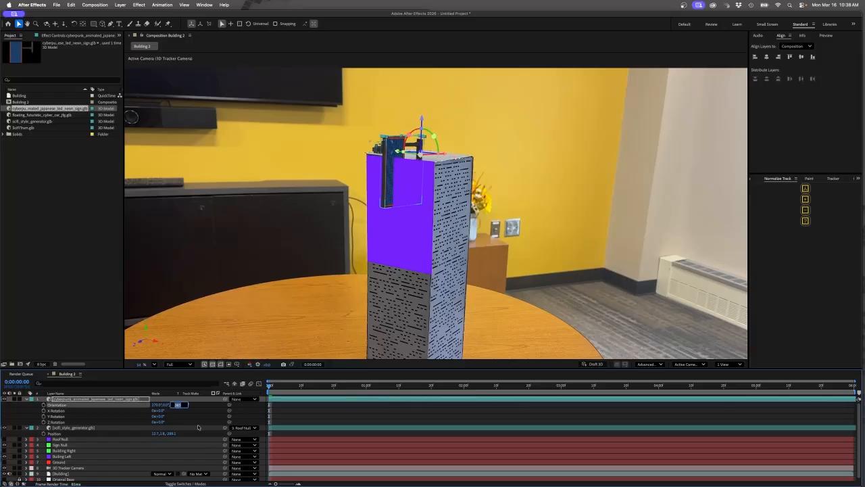
text(270)
key(Return)
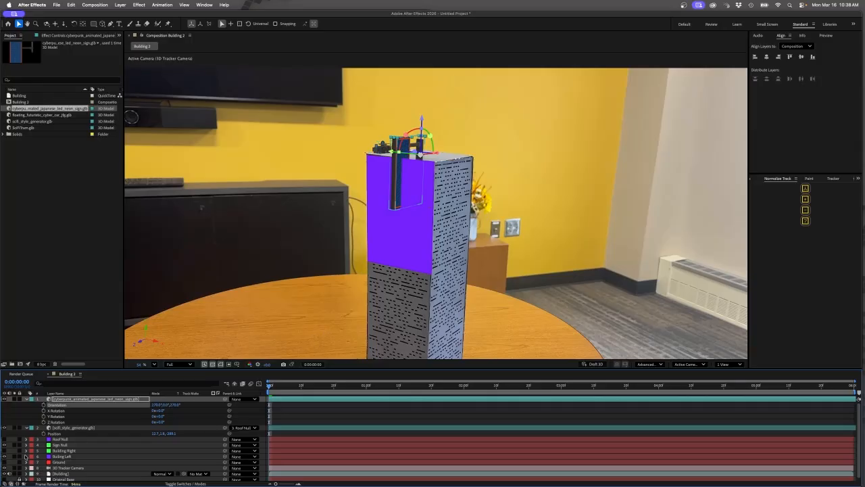
click(5, 456)
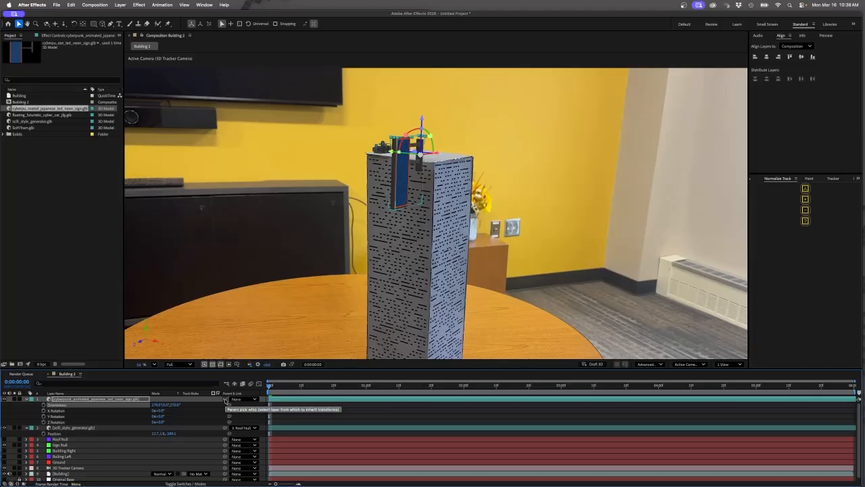
Step: Parent the neon sign layer to Sign Null and set its Position to 0, 0, 0
drag(225, 399, 71, 443)
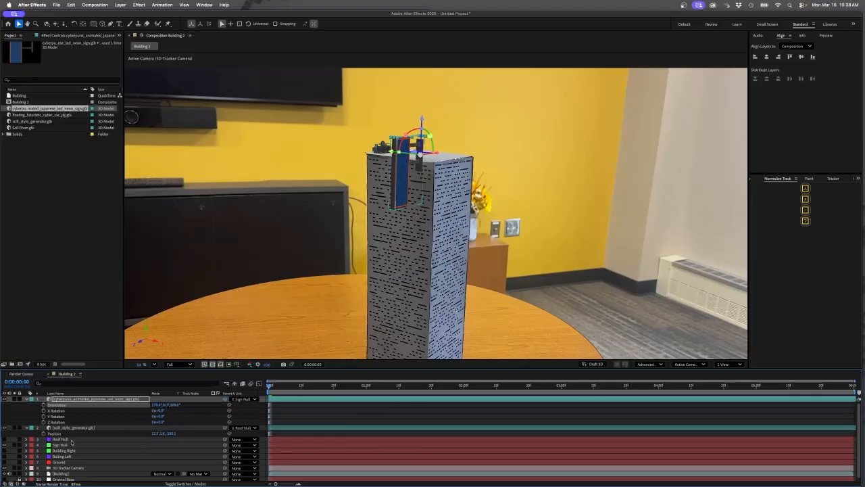
click(80, 402)
key(p)
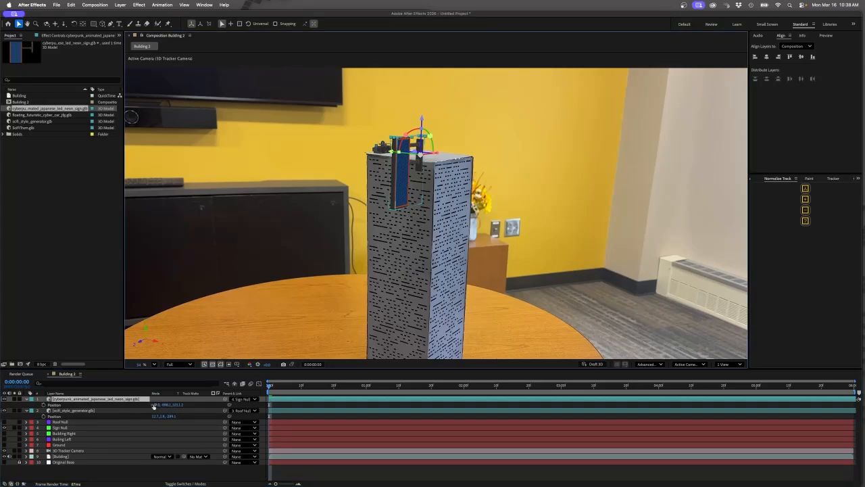
click(153, 405)
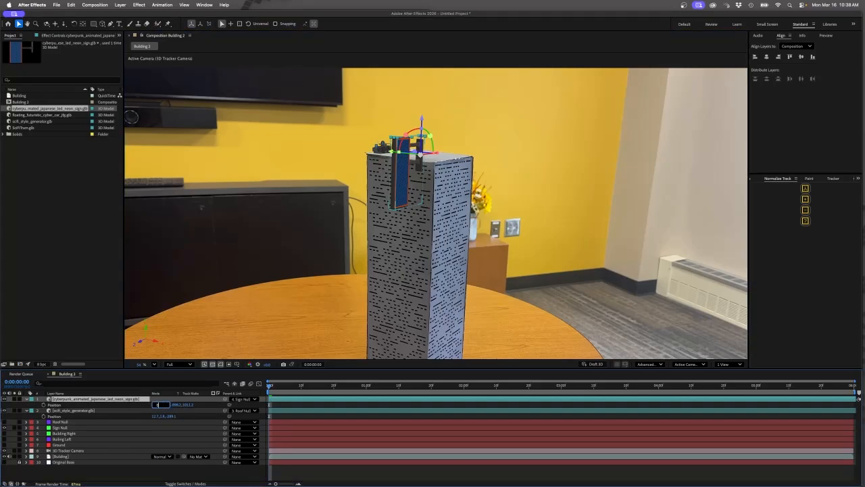
text(0)
key(Tab)
text(0)
key(Tab)
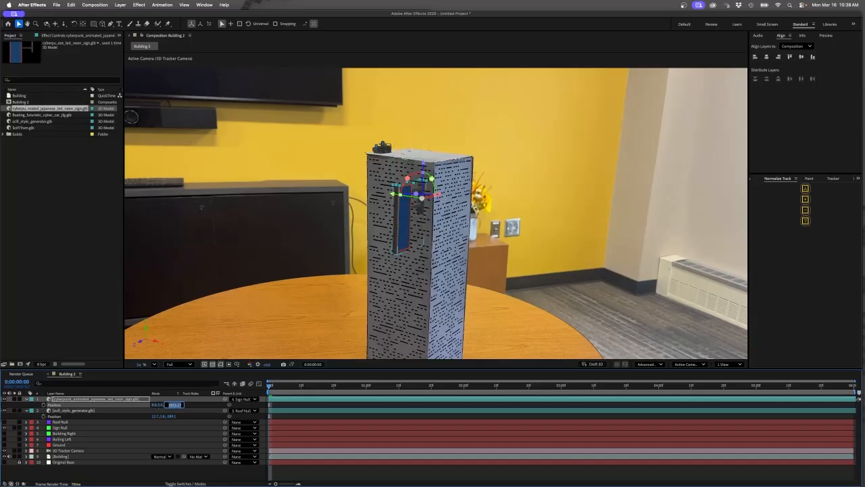
text(0)
key(Tab)
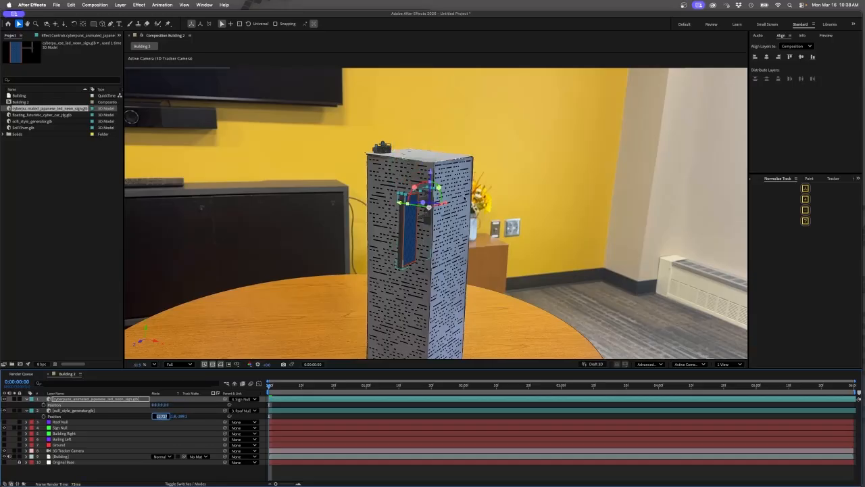
Step: Check how the neon sign tracks with the building through the shot and return to the first frame
scroll(464, 197, up, 5)
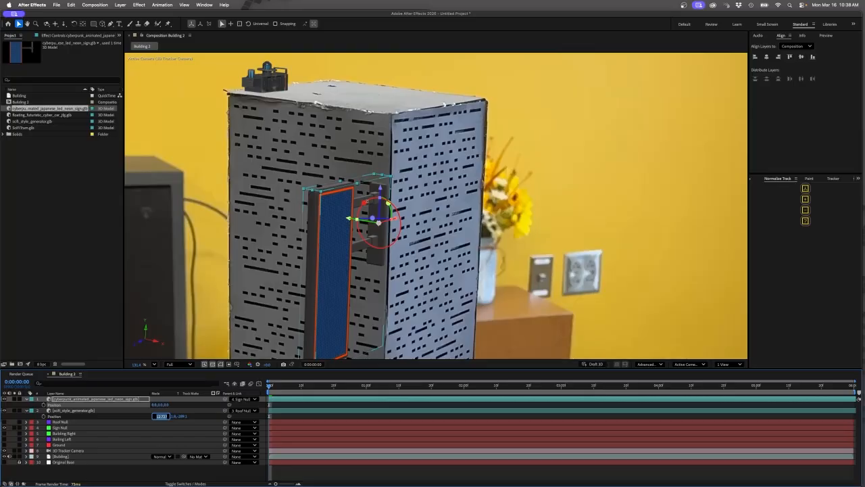
drag(367, 202, 386, 228)
drag(269, 388, 828, 398)
key(Home)
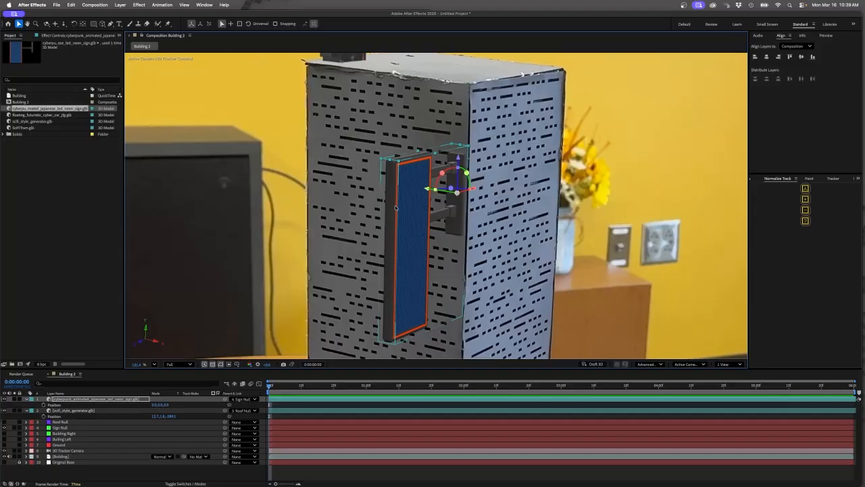
Step: Add the floating_futuristic_cyber_car_jfg.glb model above the building with an Object Scale of 2%
scroll(397, 186, down, 3)
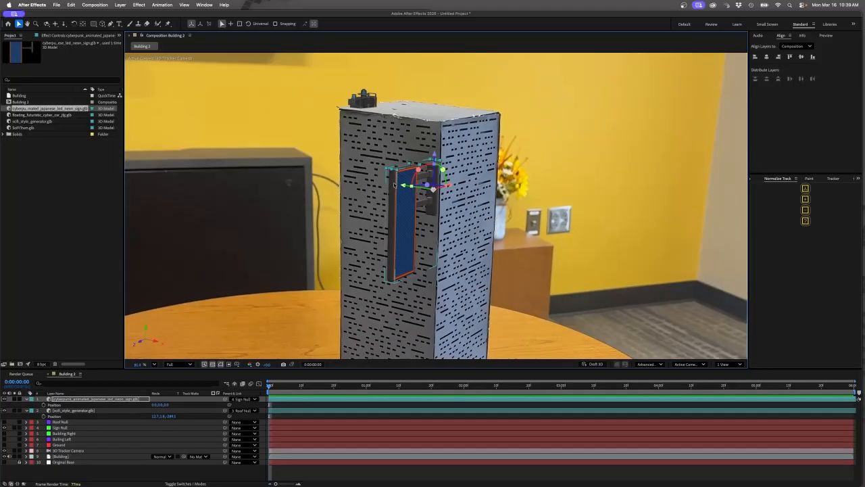
drag(391, 161, 413, 215)
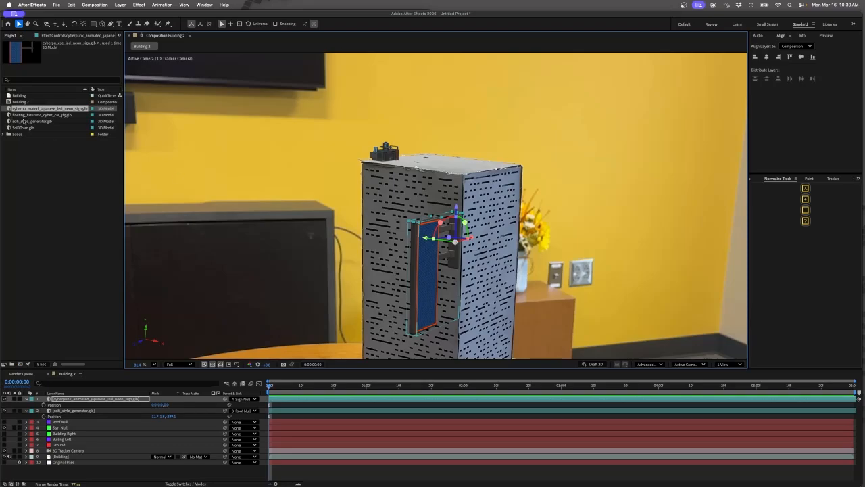
drag(12, 117, 405, 151)
click(491, 231)
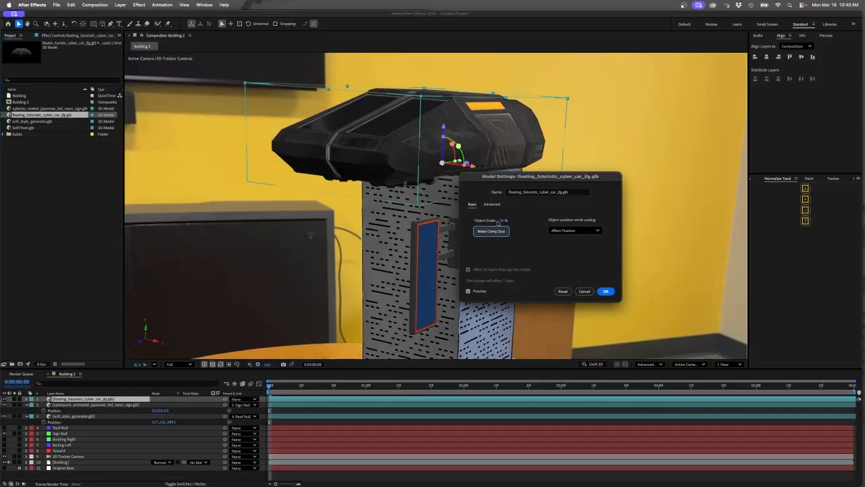
drag(504, 221, 490, 220)
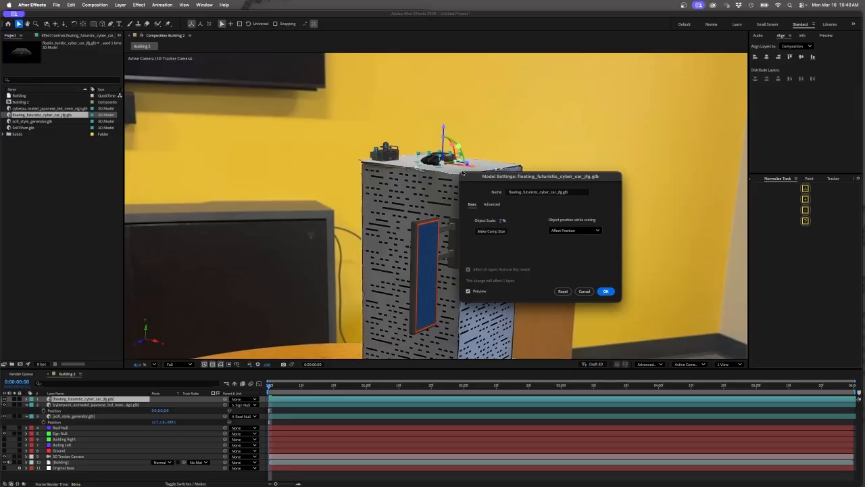
click(500, 222)
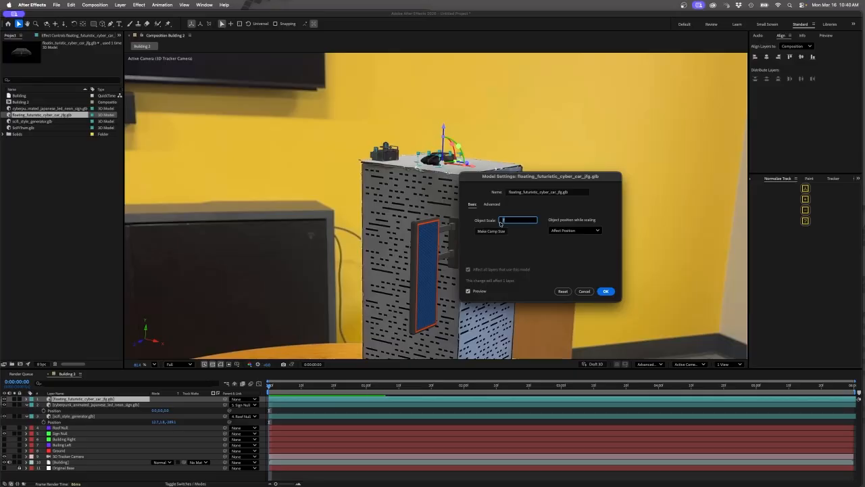
key(Escape)
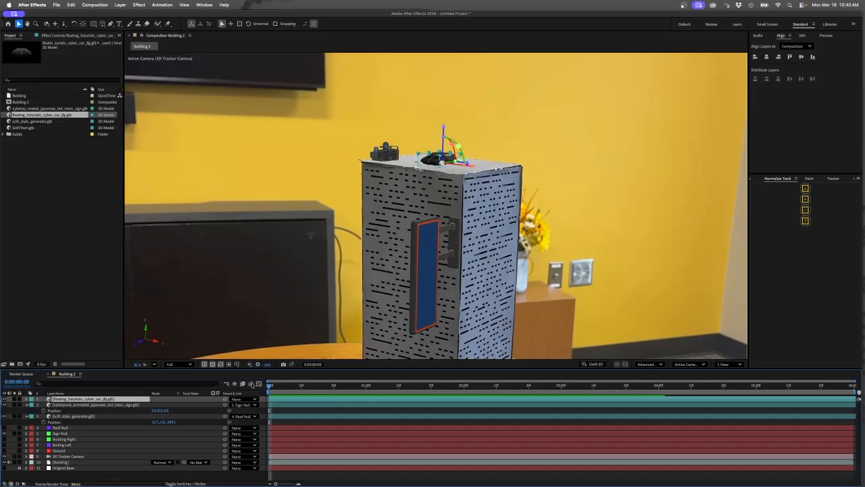
Step: Set a Position keyframe for the car resting on the roof at 0:00:05:00
drag(270, 386, 756, 402)
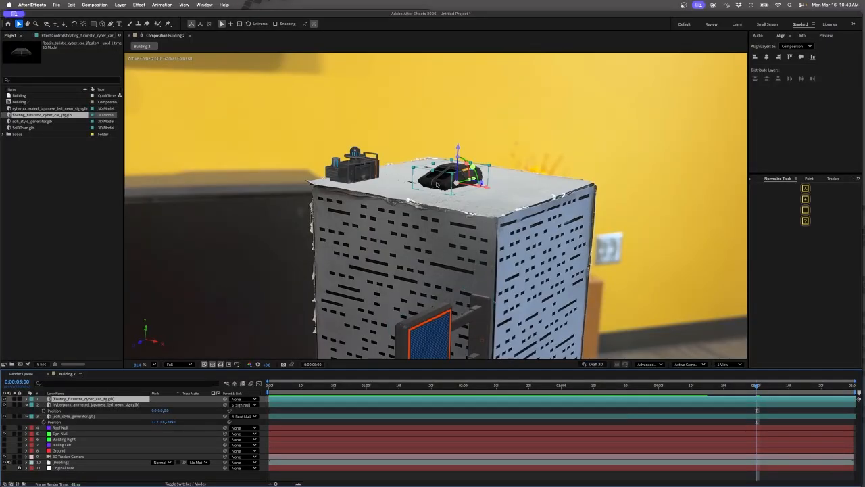
key(p)
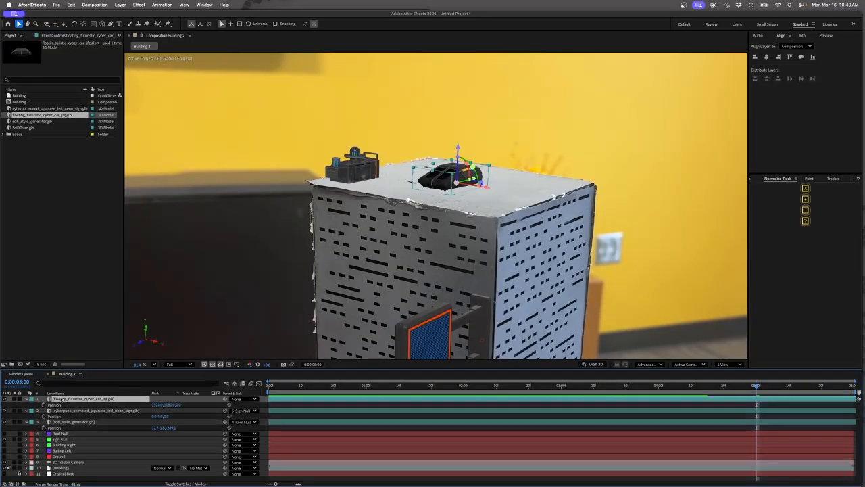
click(43, 404)
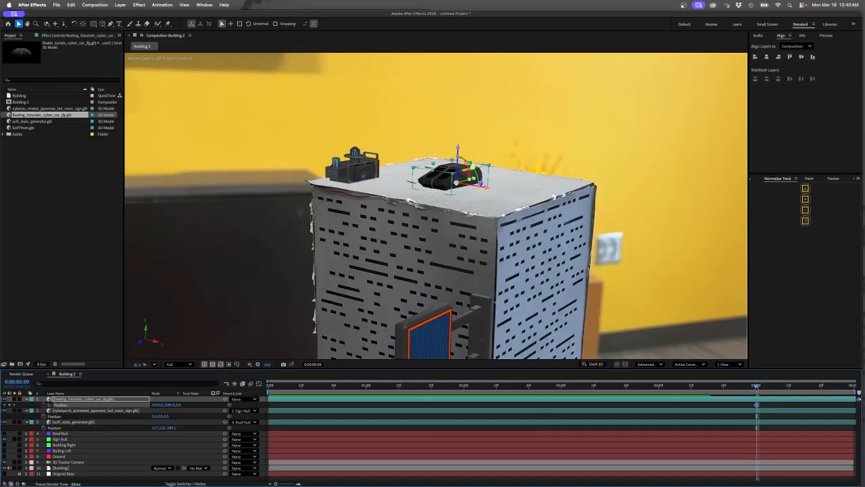
Step: At 0:00:04:10, raise the car above the roof to a Y position of about 949, and add a hold-in-place Position keyframe at 0:00:04:00
drag(757, 388, 691, 391)
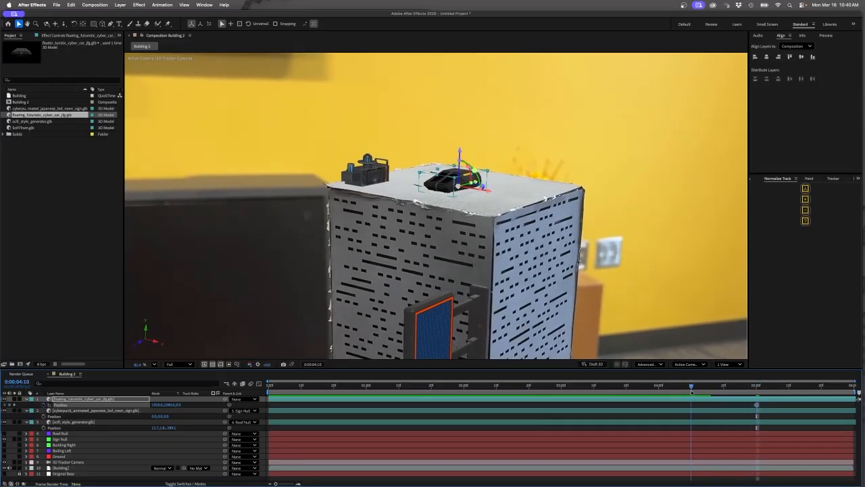
drag(462, 154, 461, 105)
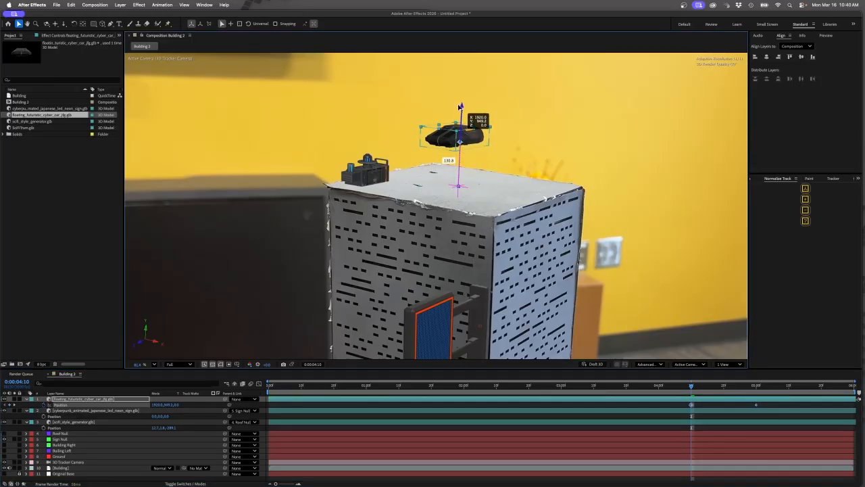
drag(690, 386, 659, 386)
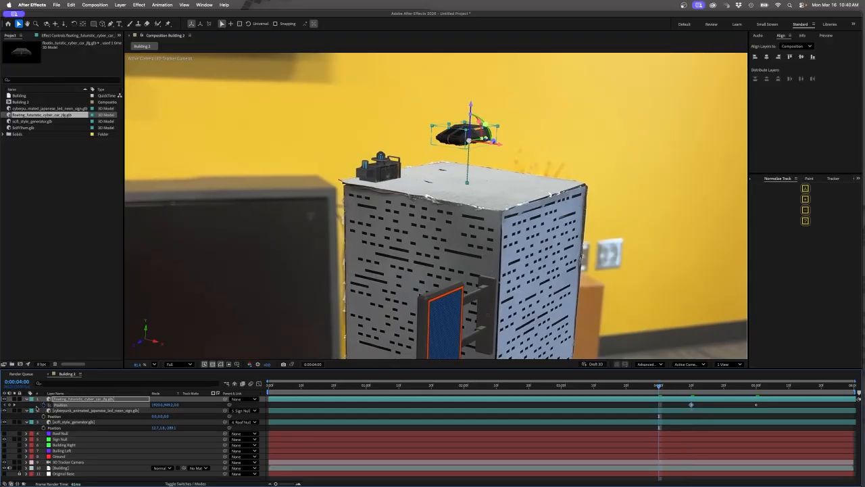
click(10, 404)
Step: At the first frame, move the car far away from the building along its Z axis to about 2660
drag(659, 386, 568, 386)
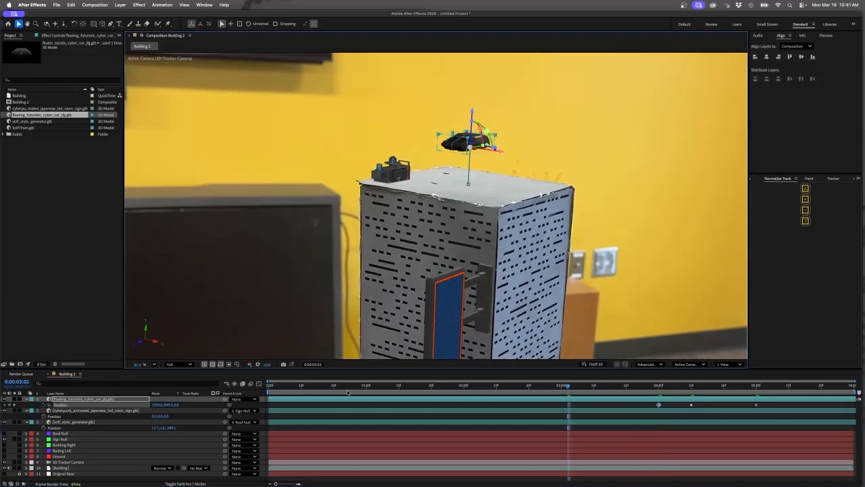
key(Home)
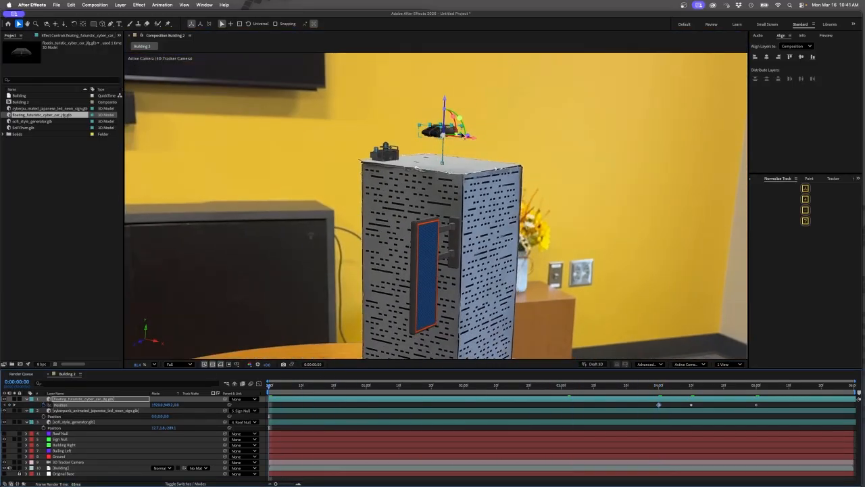
drag(465, 133, 670, 132)
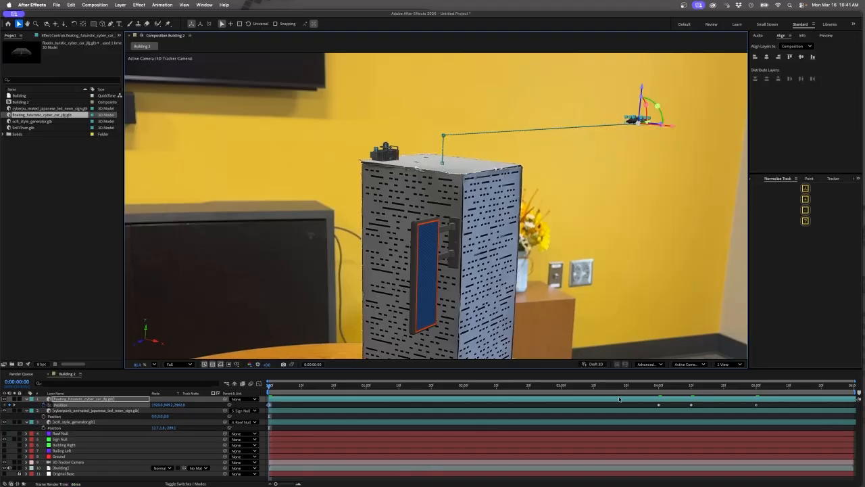
Step: Apply Easy Ease to the flying car's last three Position keyframes
drag(652, 402, 762, 408)
right_click(760, 407)
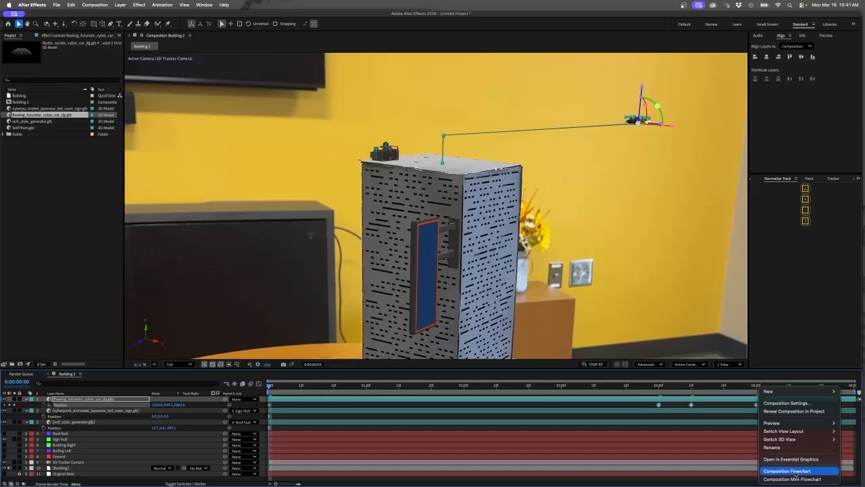
right_click(692, 404)
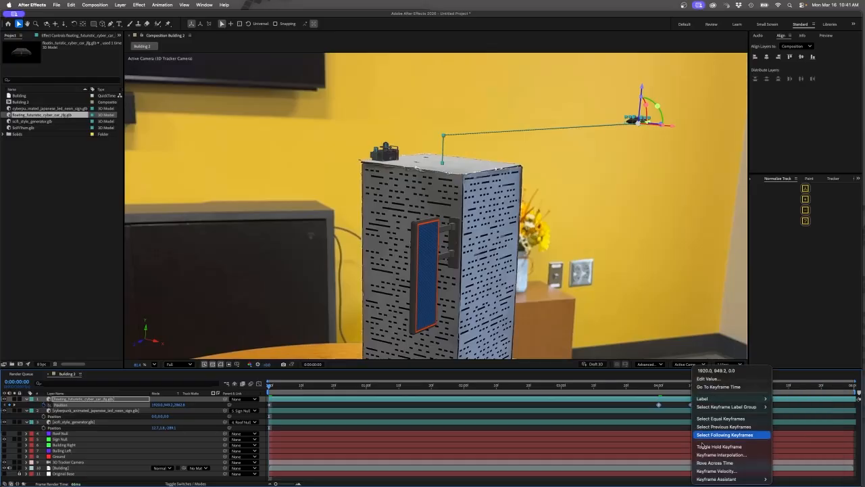
mouse_move(720, 483)
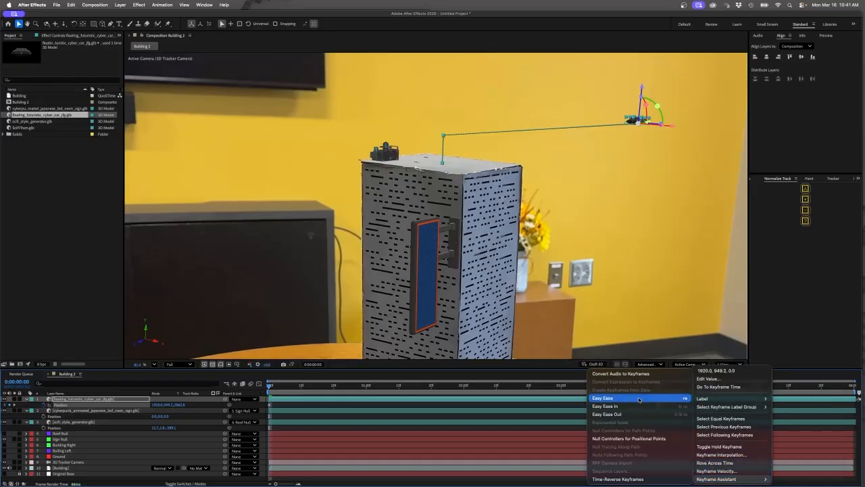
click(676, 393)
click(278, 414)
click(276, 407)
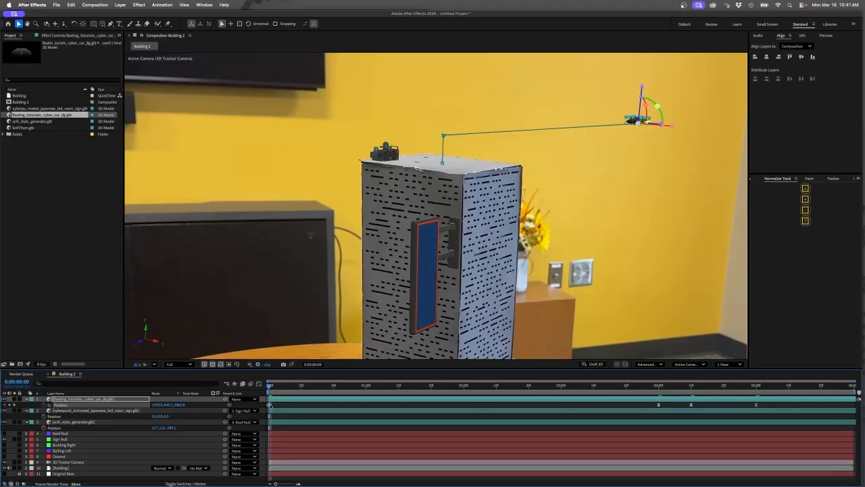
right_click(270, 405)
key(Escape)
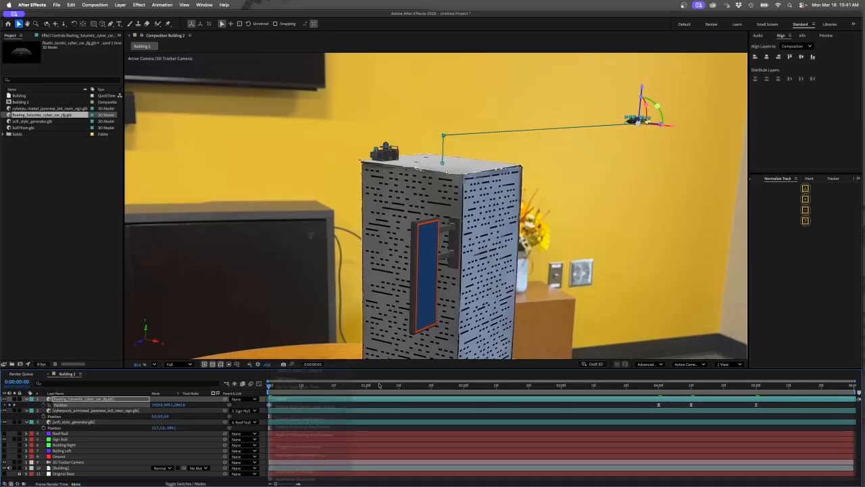
Step: Try reducing the flying car's Scale to 20% at the last frame, and undo the change
drag(270, 386, 850, 426)
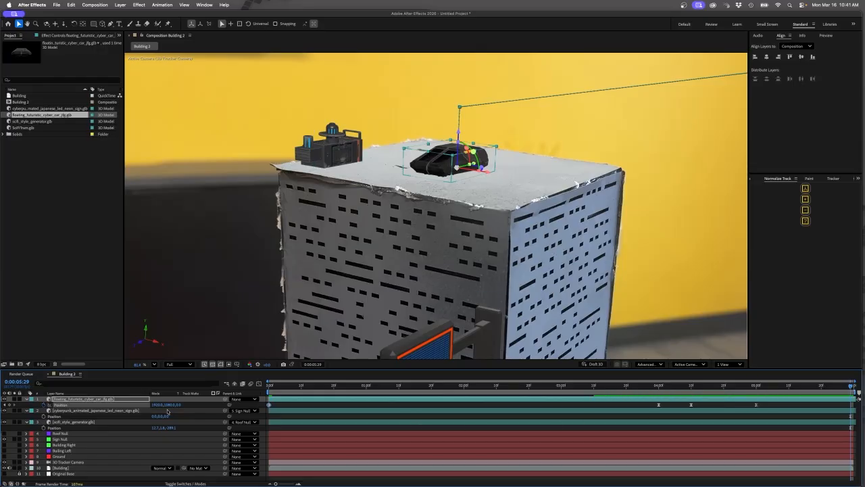
click(92, 399)
key(s)
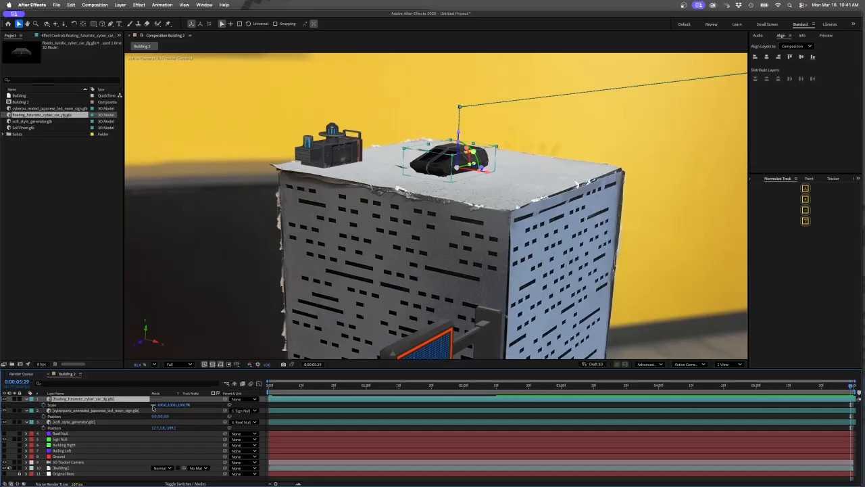
drag(166, 406, 134, 404)
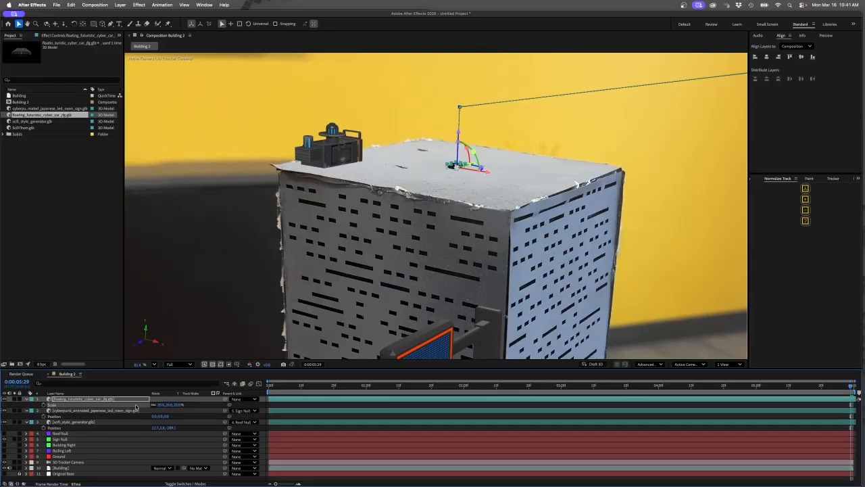
key(ctrl+z)
key(ctrl+z)
key(ctrl+z)
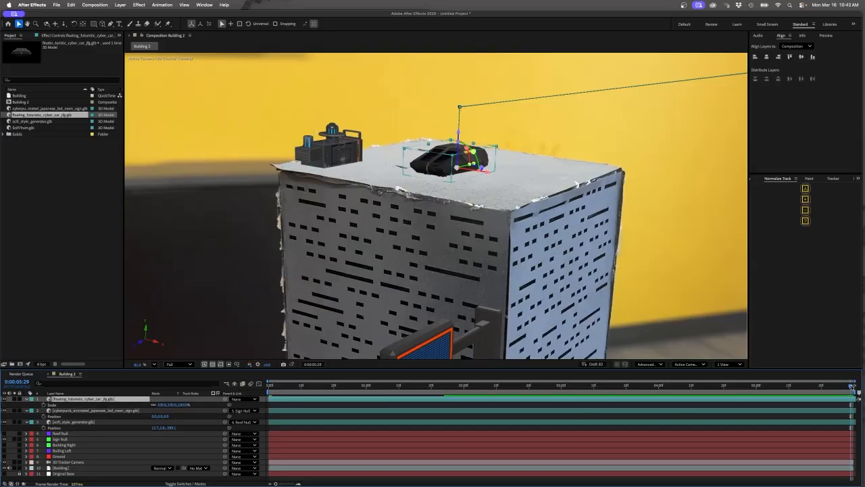
Step: Add the SciFiTram.glb model to the composition at the first frame with an Object Scale of 5%
drag(851, 385, 269, 385)
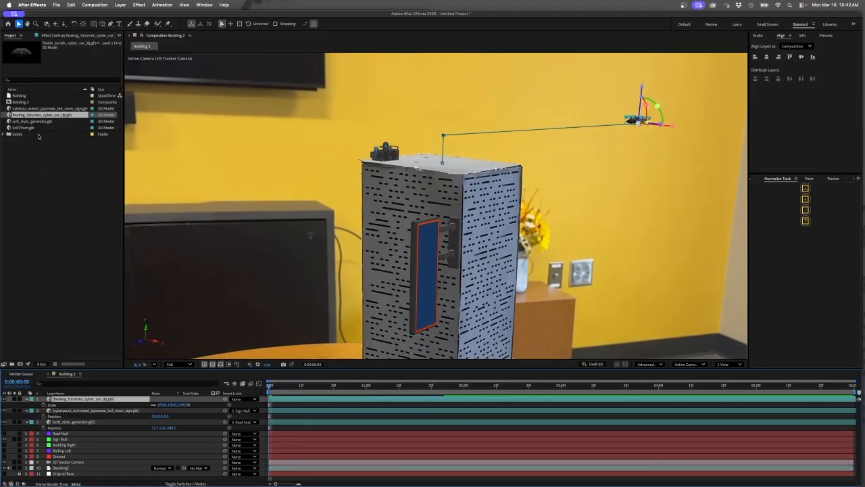
click(32, 109)
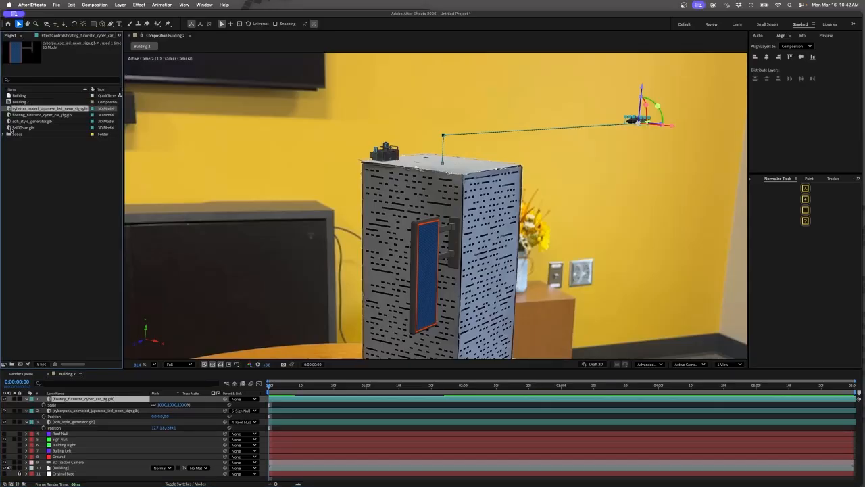
drag(20, 128, 466, 249)
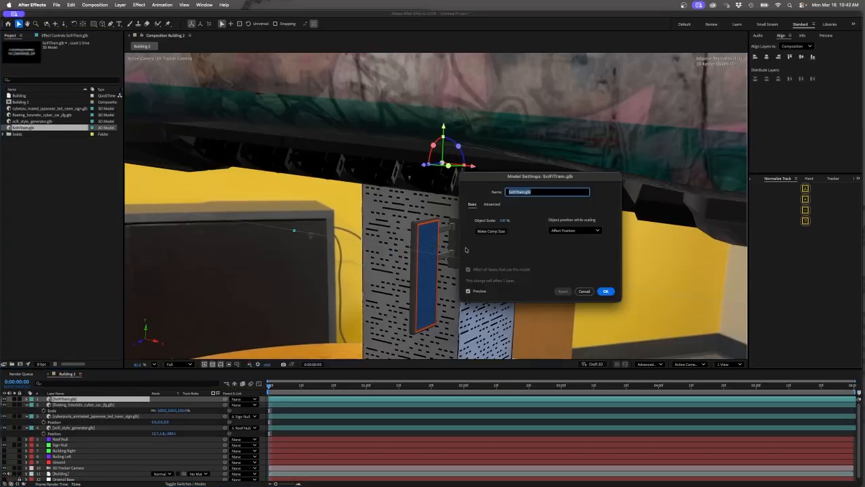
click(505, 230)
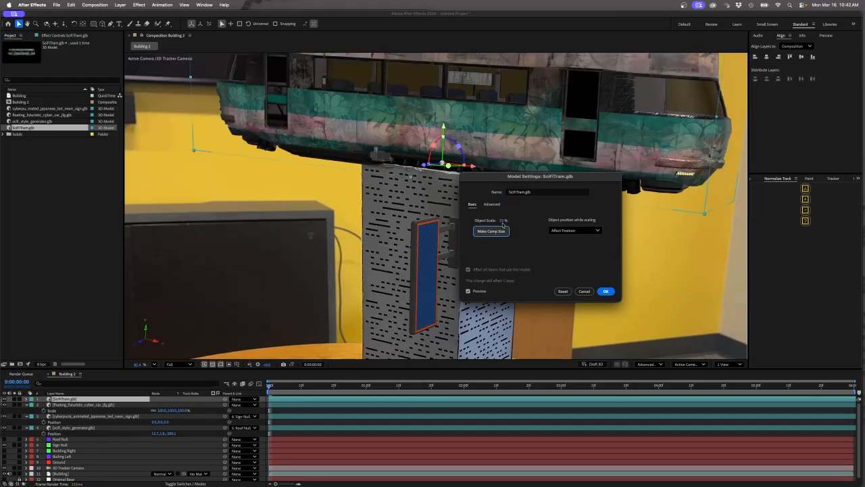
click(504, 220)
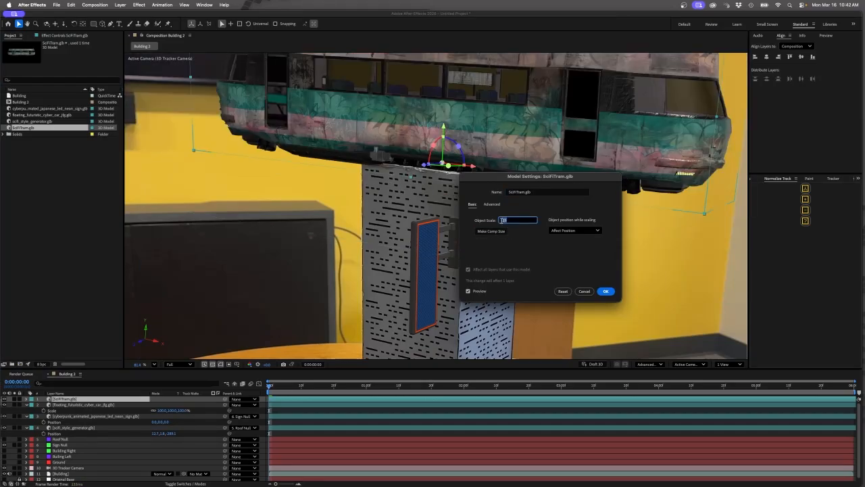
text(5)
key(Tab)
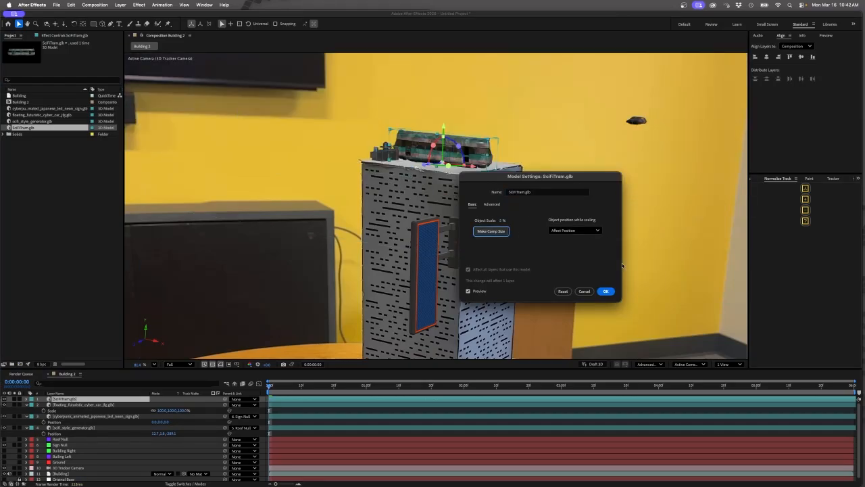
click(606, 291)
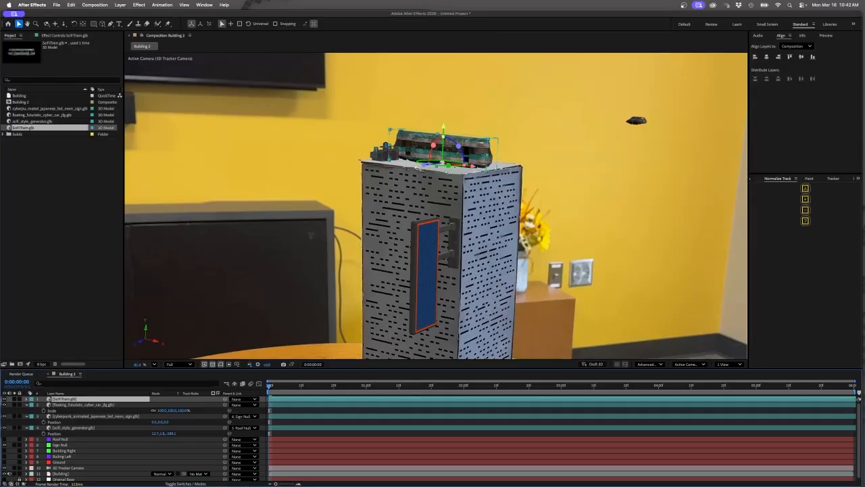
Step: Rotate the tram about its vertical axis, lower it below roof level, and move it to the left edge of the footage
drag(466, 153, 478, 162)
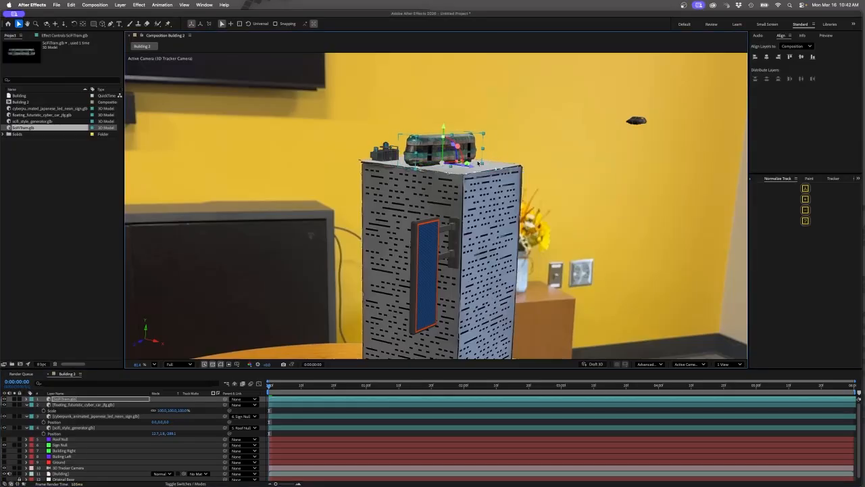
drag(447, 133, 400, 283)
key(space)
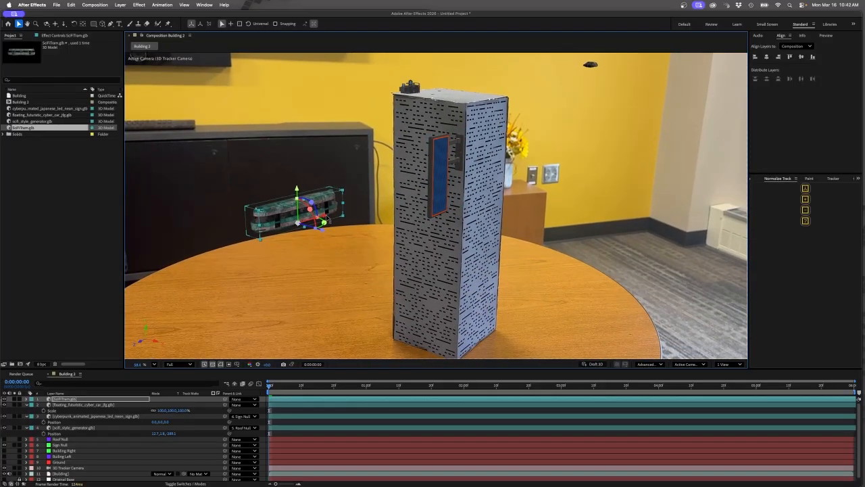
drag(328, 220, 179, 225)
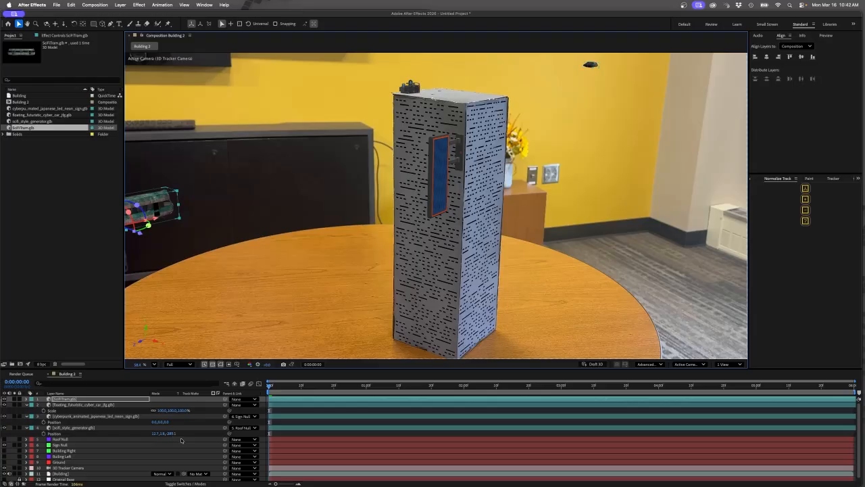
Step: Set a Position keyframe for the tram at the first frame
key(p)
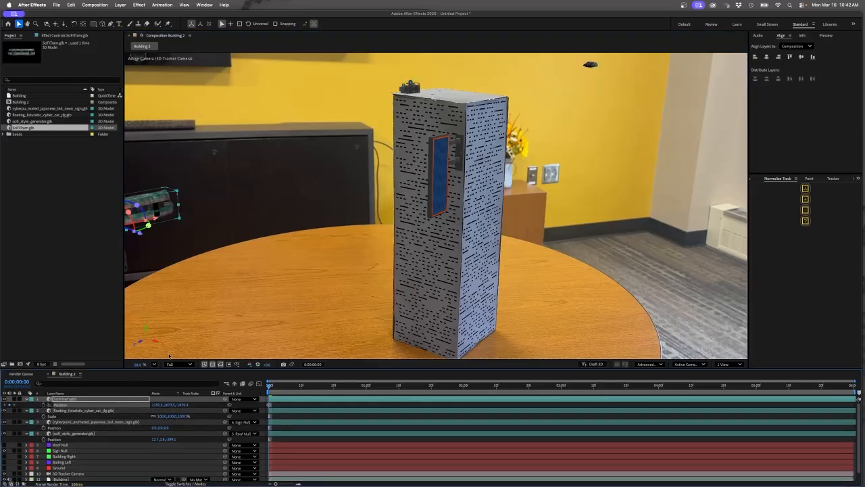
key(space)
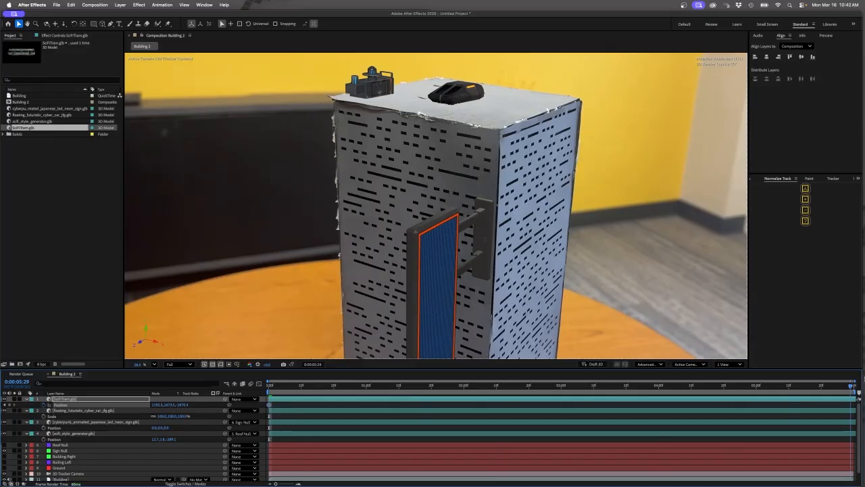
key(space)
key(space)
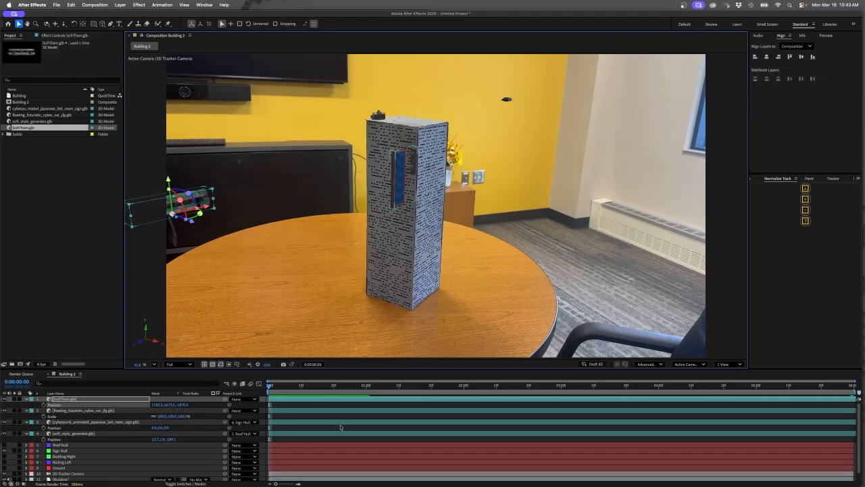
click(44, 405)
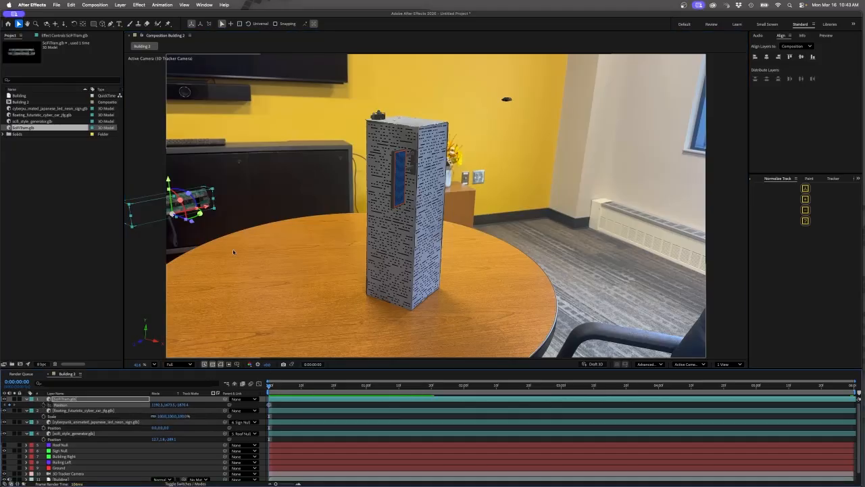
Step: At 0:00:05:29, move the tram past the building into the far background so its path crosses the frame
drag(268, 385, 851, 385)
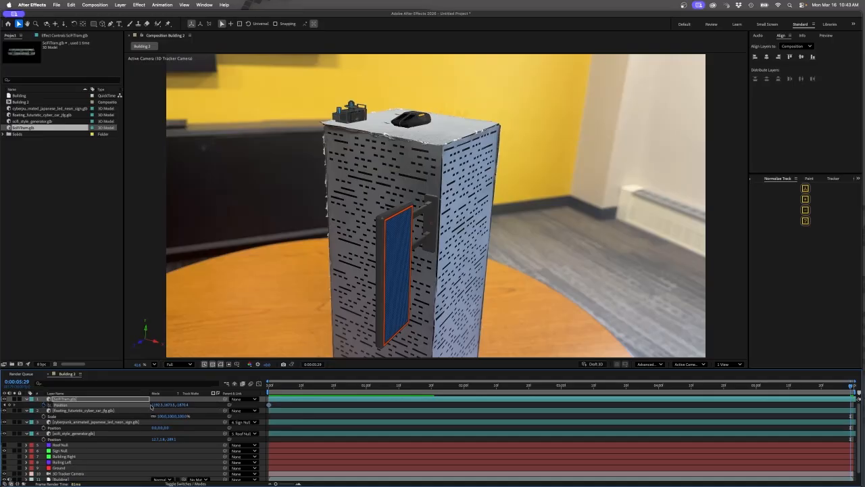
drag(154, 405, 183, 405)
scroll(371, 298, down, 6)
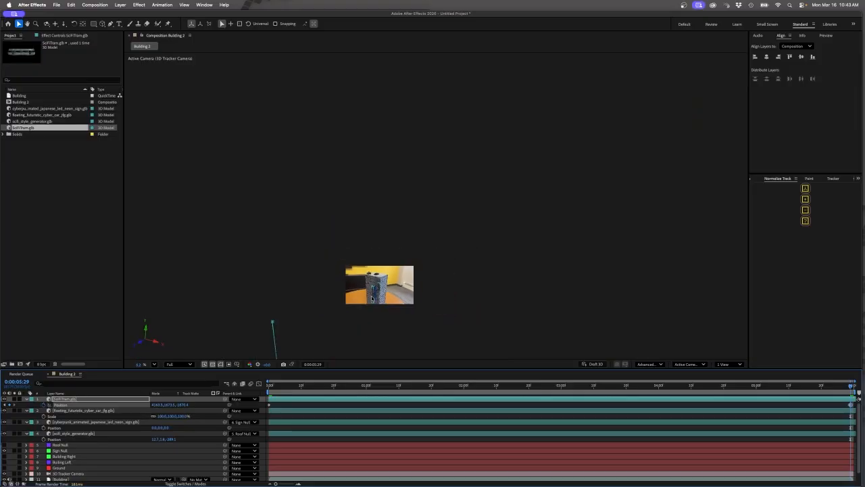
scroll(371, 298, down, 3)
scroll(371, 298, up, 4)
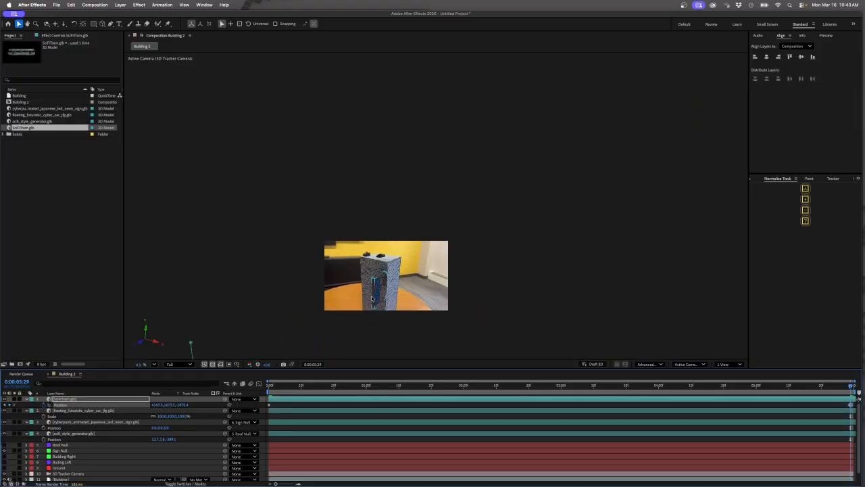
drag(371, 298, 434, 271)
click(152, 364)
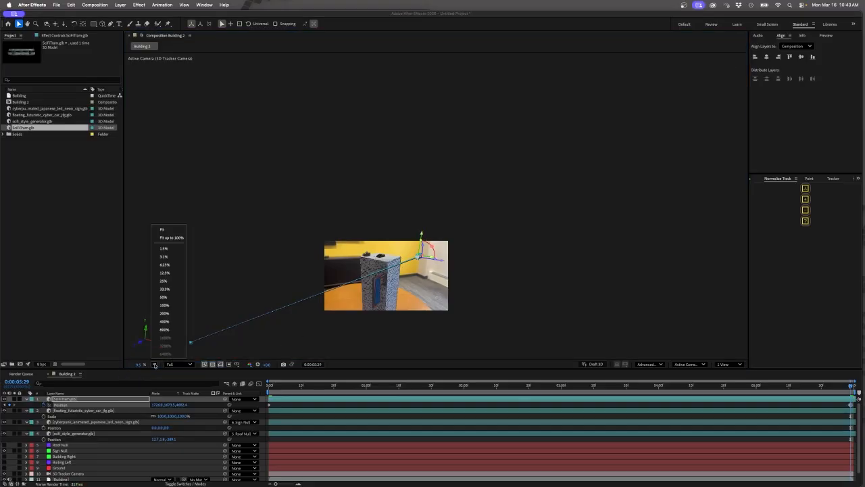
click(169, 239)
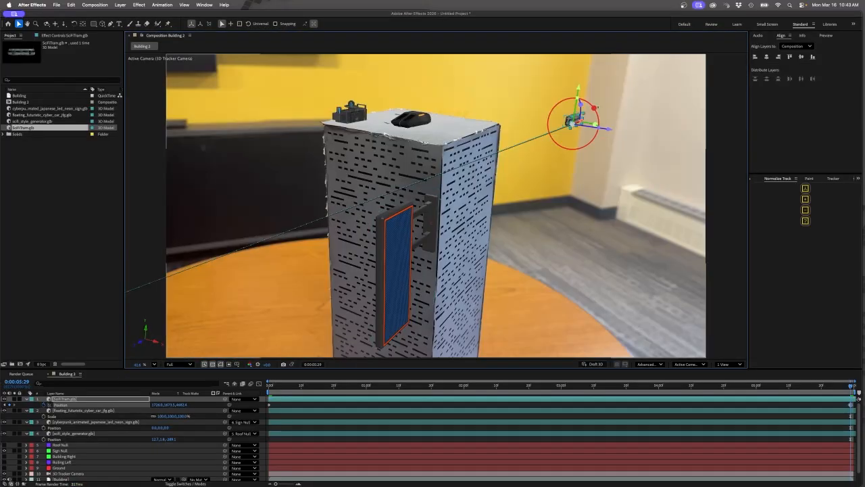
Step: Push the tram's end position farther back to a Z position of about 5334
drag(586, 122, 676, 75)
scroll(522, 217, down, 3)
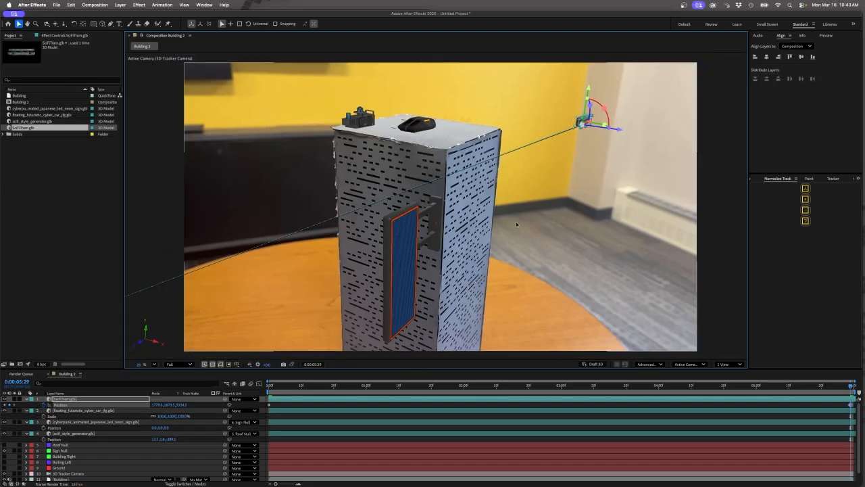
scroll(484, 273, up, 3)
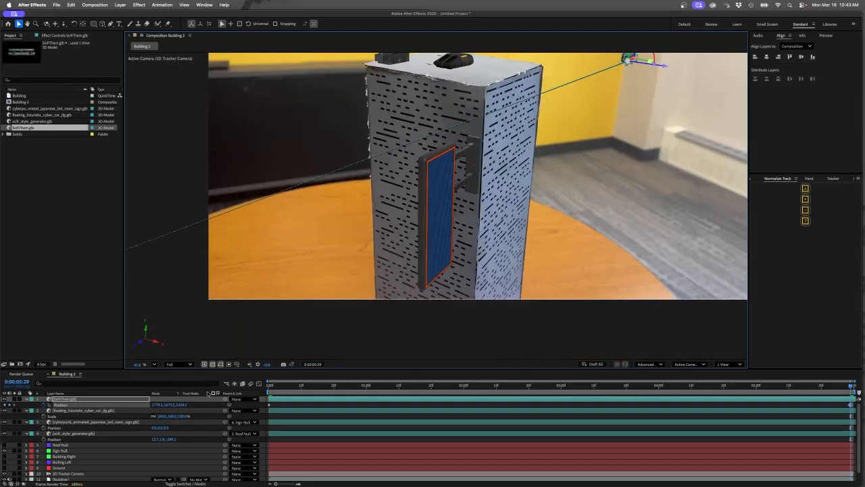
click(154, 363)
click(169, 238)
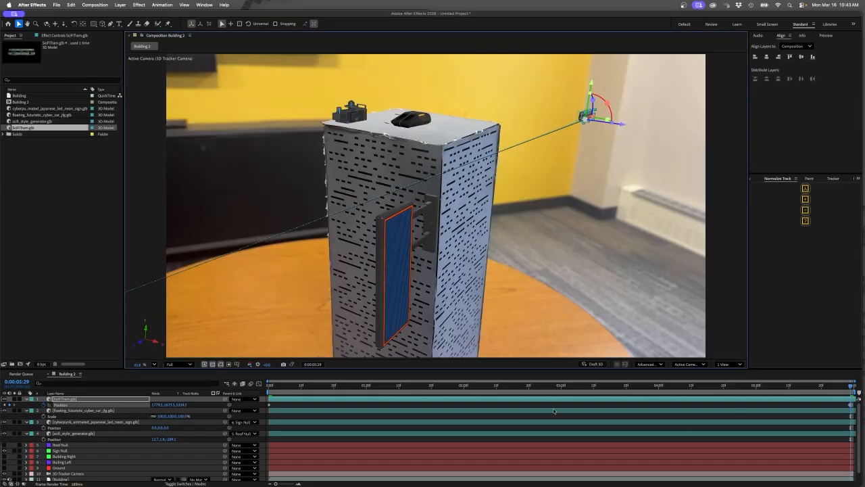
Step: Play the composition from the first frame to check the tram's flight past the building
drag(851, 385, 269, 385)
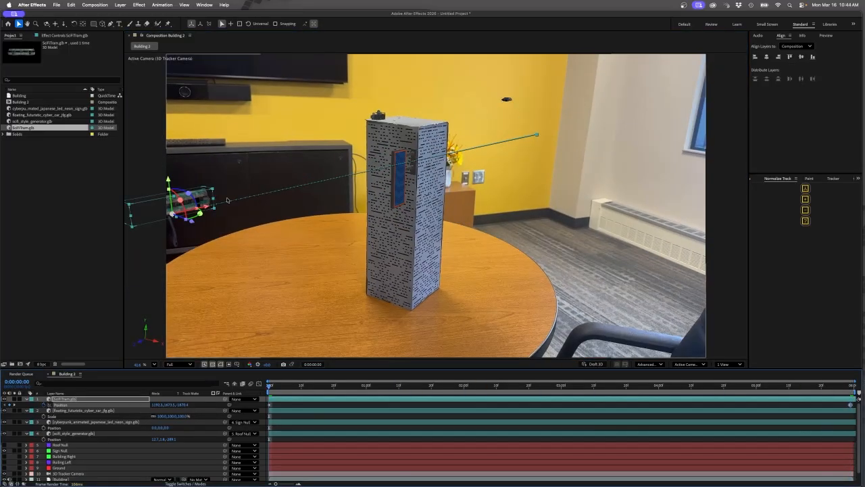
drag(272, 386, 245, 395)
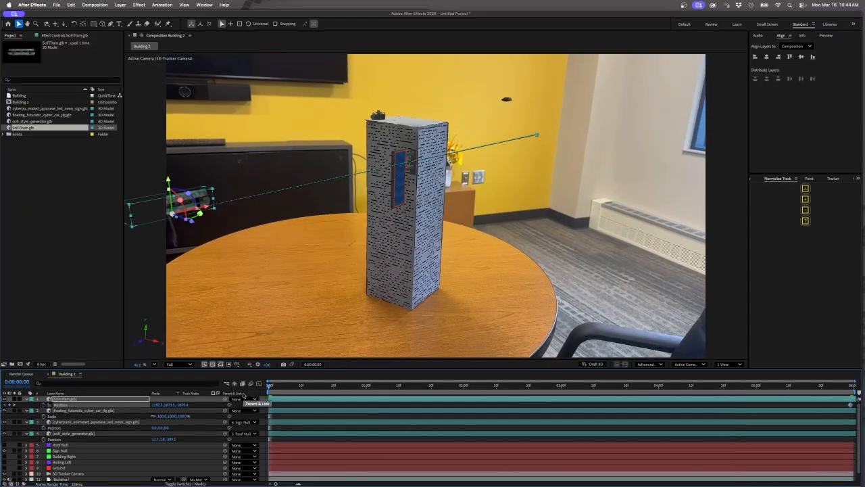
key(space)
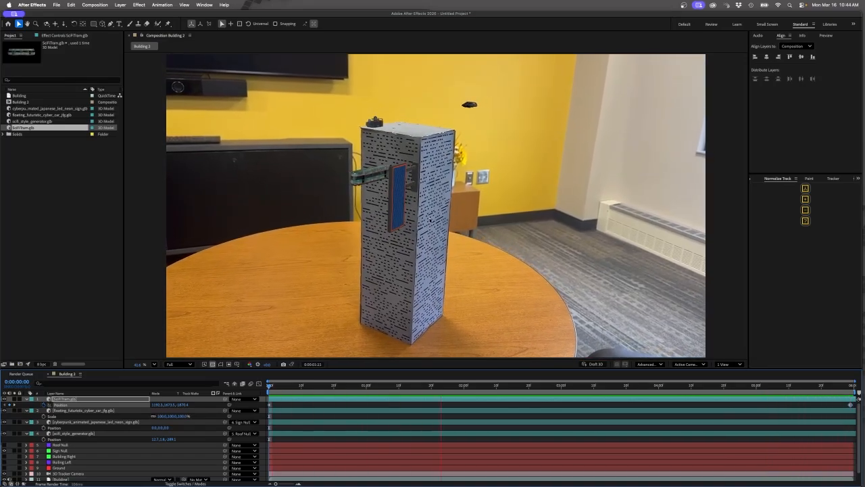
key(space)
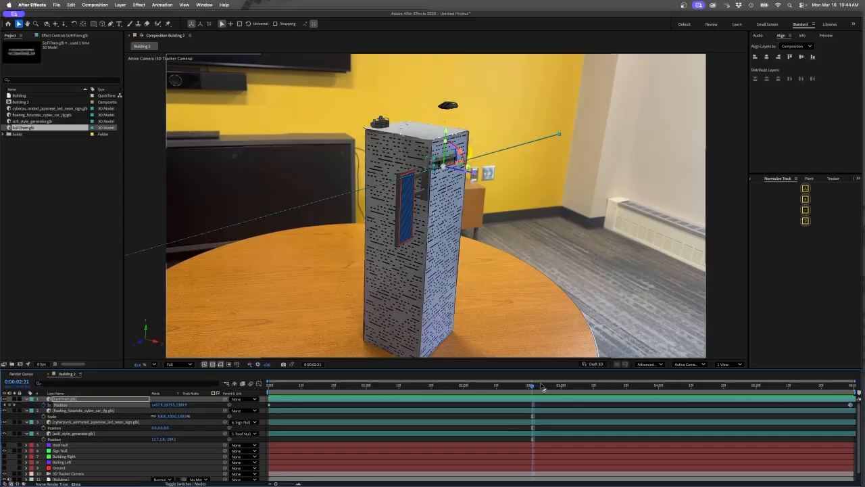
Step: At the first frame, create a shadow catcher and light from the Building layer's selected 3D Camera Tracker points on the roof
key(Home)
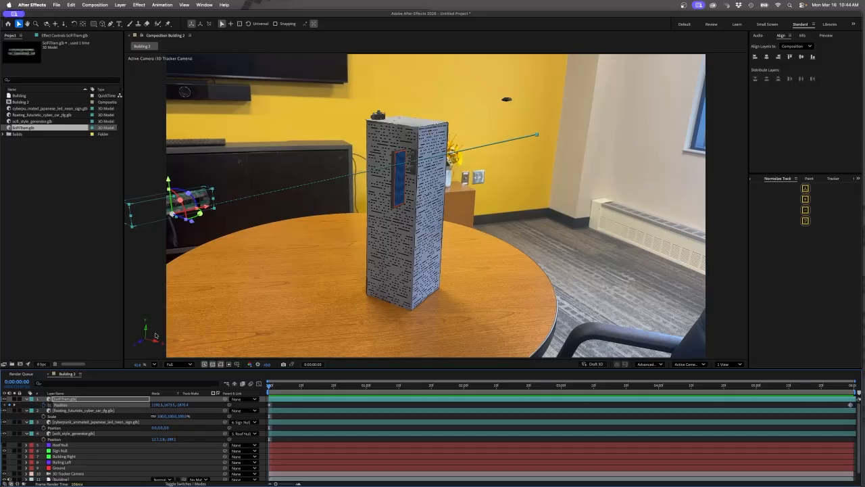
scroll(77, 450, down, 1)
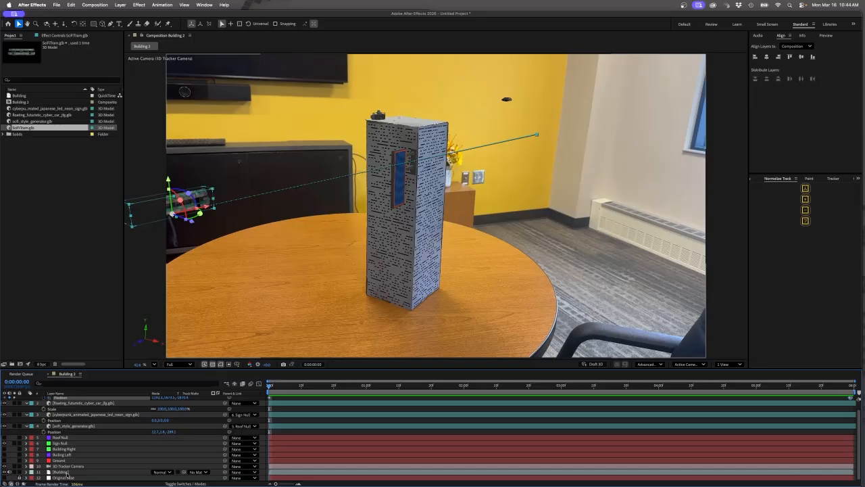
click(67, 472)
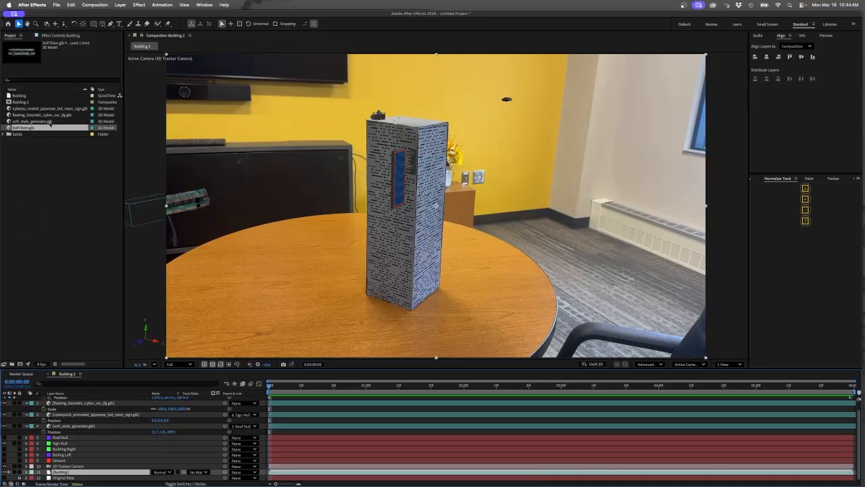
click(57, 36)
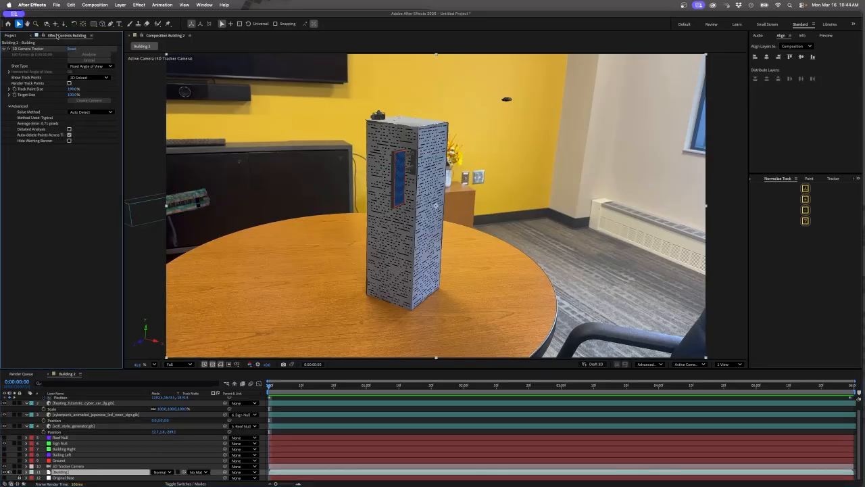
click(29, 49)
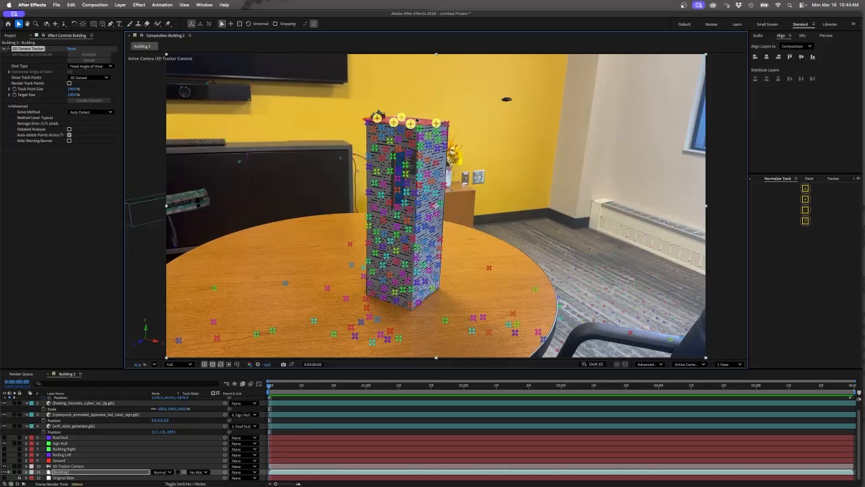
scroll(410, 122, up, 3)
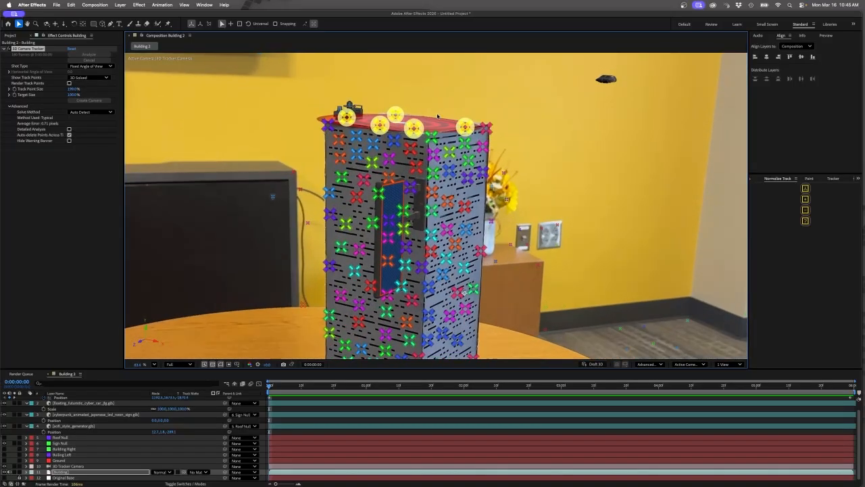
right_click(433, 125)
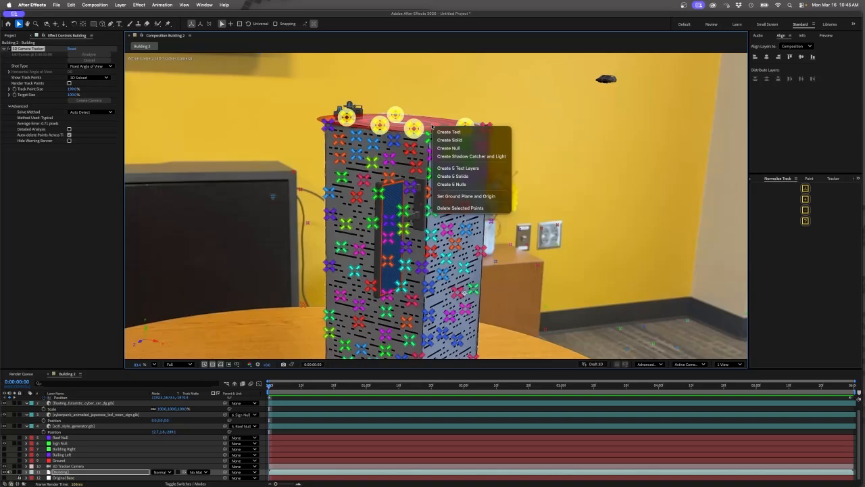
click(484, 156)
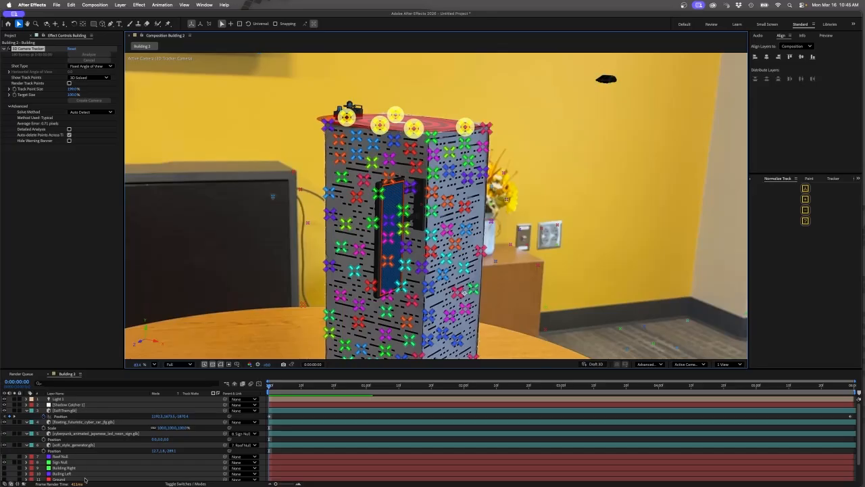
Step: Normalize the new shadow catcher and light layers together with Normalize Track so they match the rescaled scene
click(67, 404)
shift+click(60, 399)
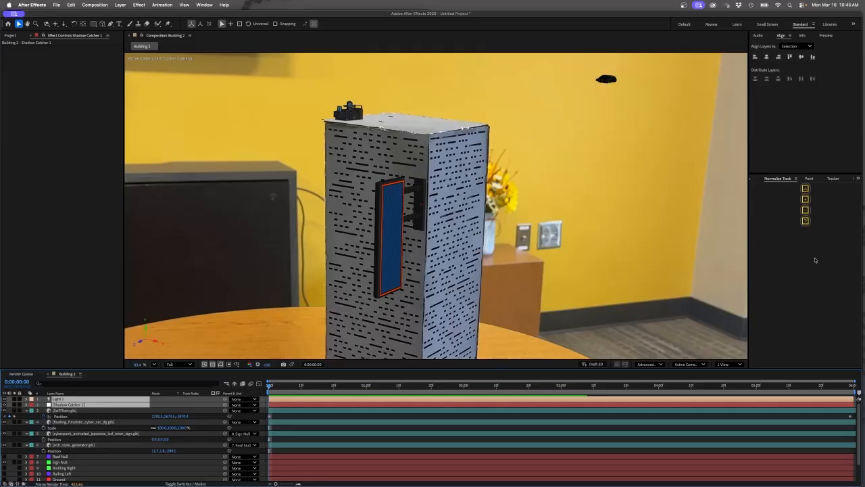
click(805, 199)
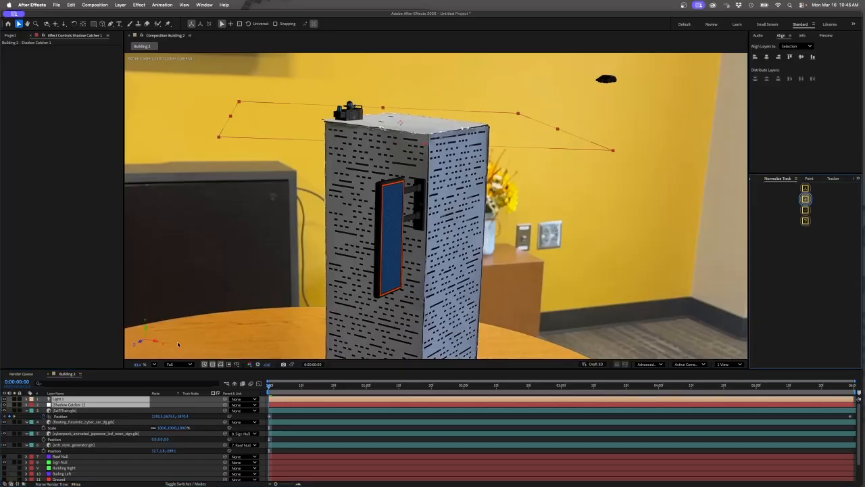
Step: Shrink the shadow catcher plane so it roughly matches the building's roof
click(97, 410)
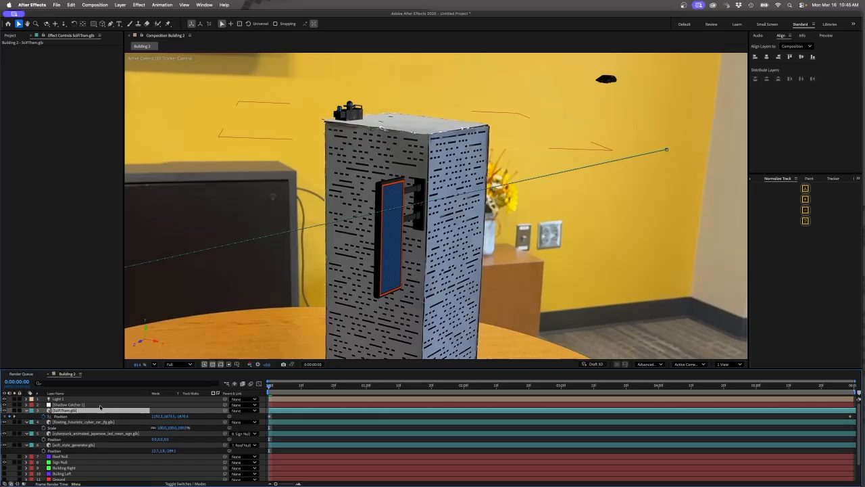
click(117, 404)
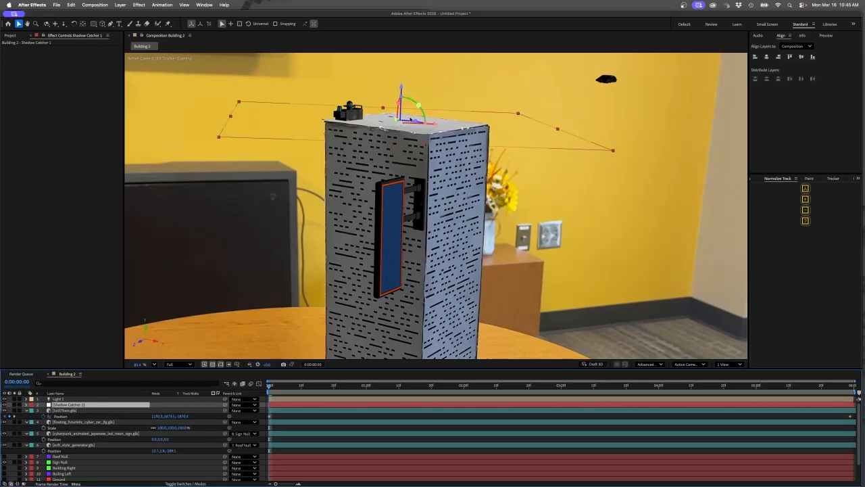
drag(423, 125, 395, 124)
drag(607, 127, 494, 124)
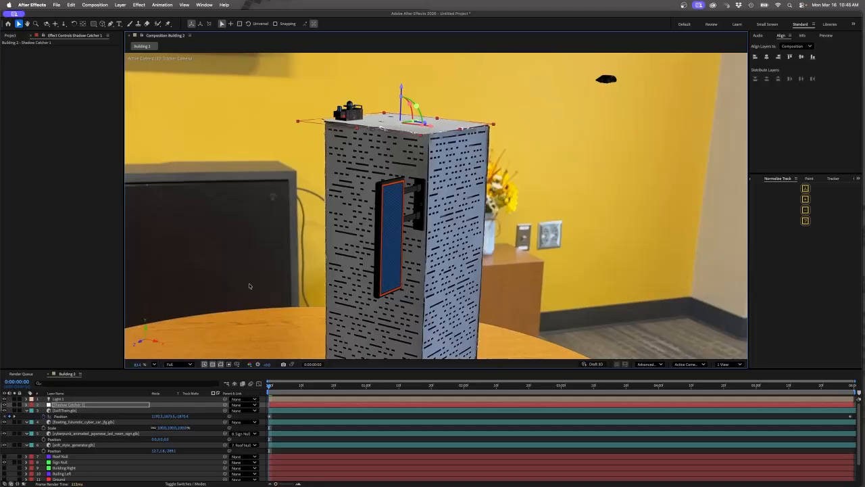
Step: Change Light 1 to an Environment light with a shadow darkness of 30%
click(61, 398)
scroll(390, 278, down, 3)
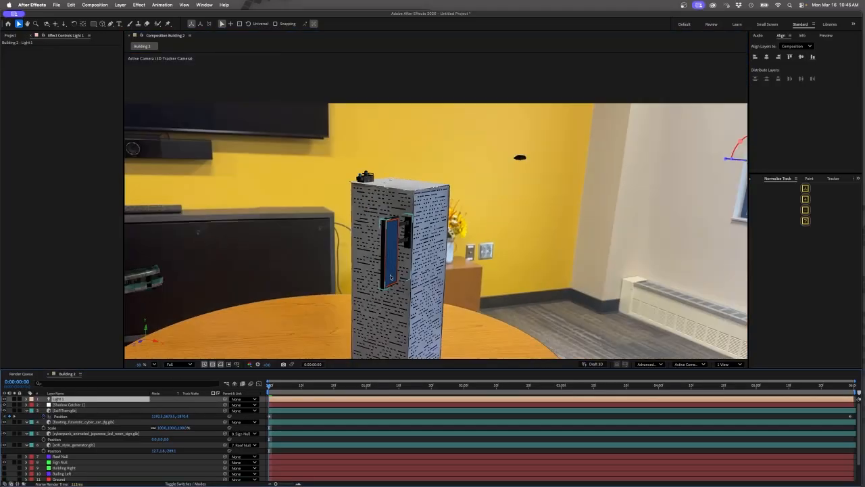
scroll(390, 277, down, 1)
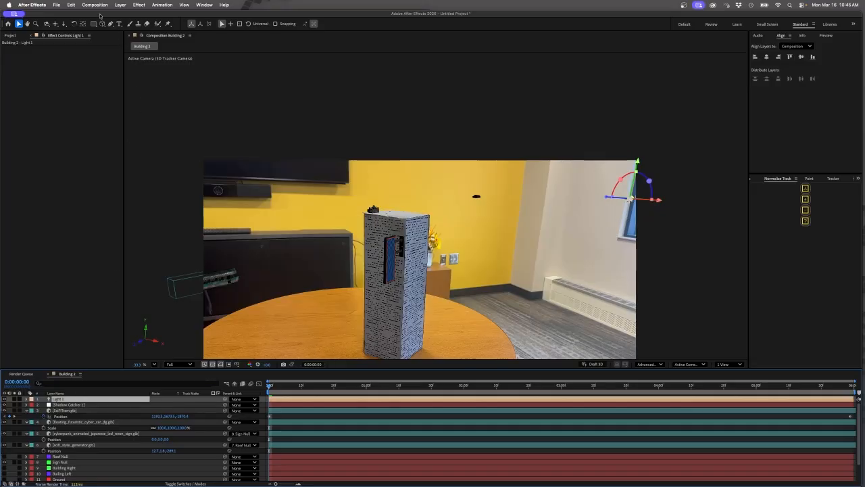
click(121, 4)
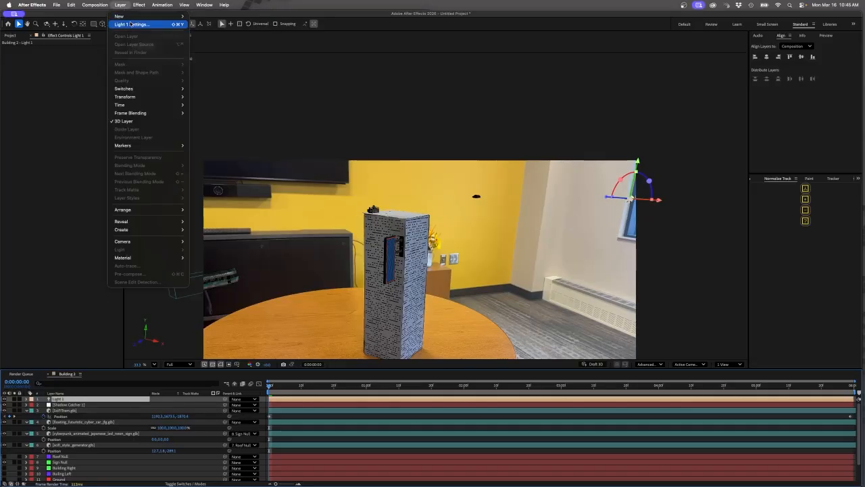
click(131, 24)
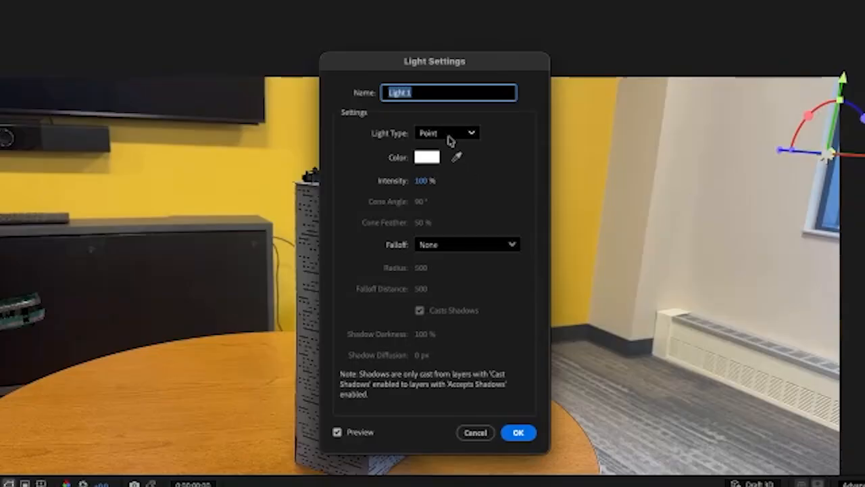
click(441, 203)
click(455, 222)
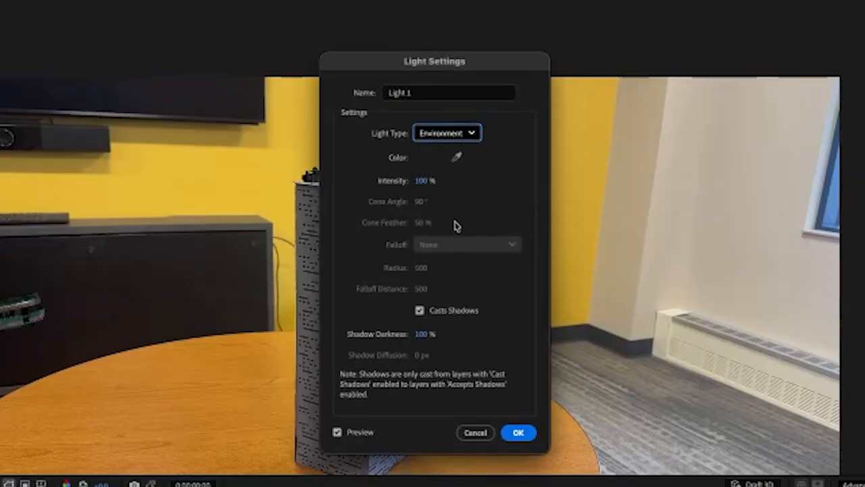
click(423, 333)
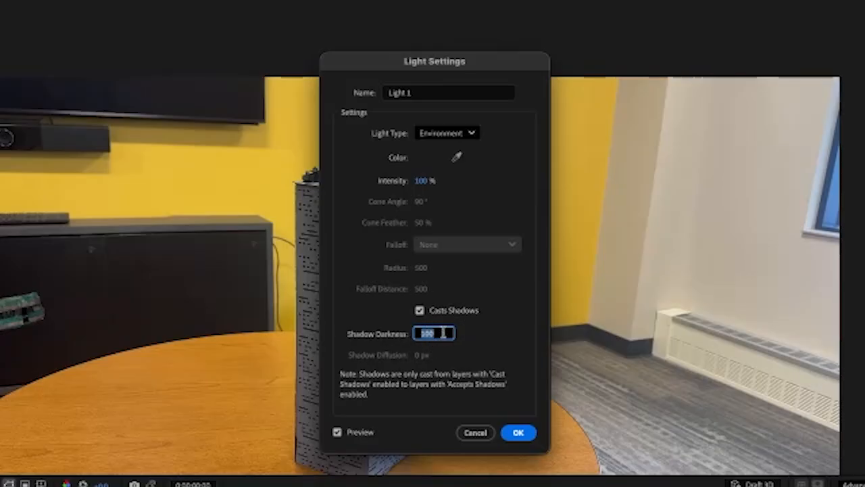
text(30)
key(Return)
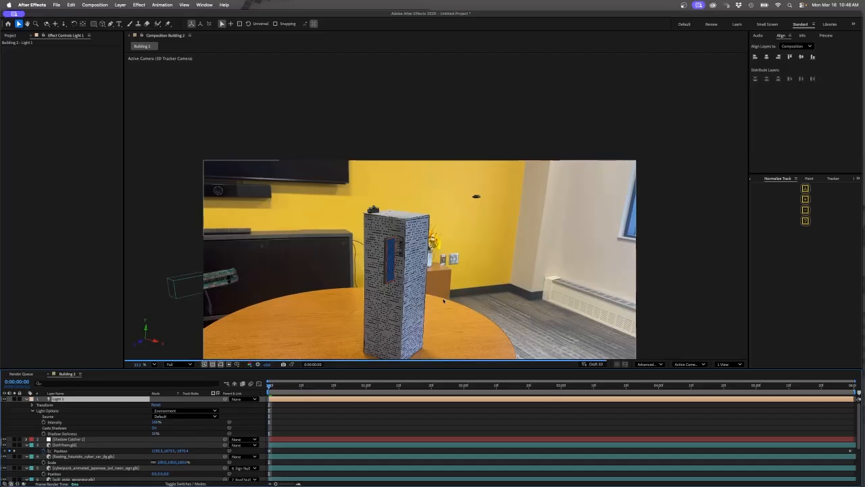
Step: Inspect the flying car's shadow on the roof up close at 0:00:04:13
scroll(405, 229, up, 5)
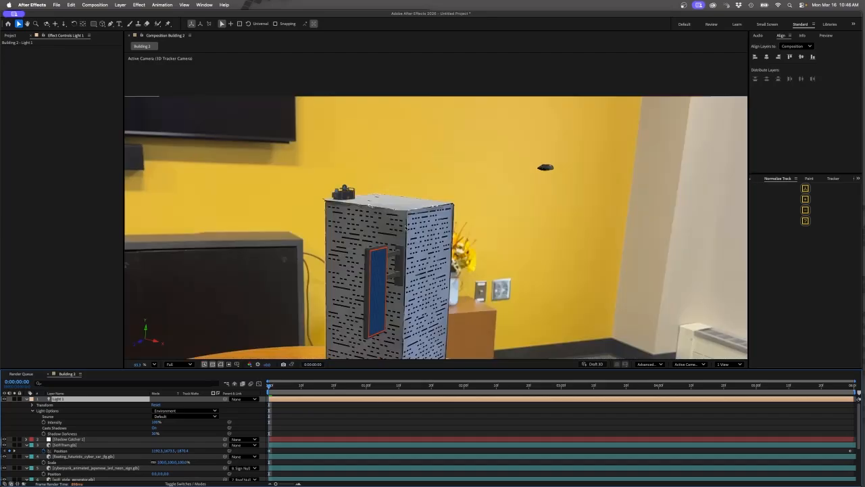
drag(271, 386, 722, 384)
key(Page_Up)
key(Page_Up)
key(Page_Up)
key(Page_Up)
key(Page_Up)
key(Page_Up)
key(Page_Up)
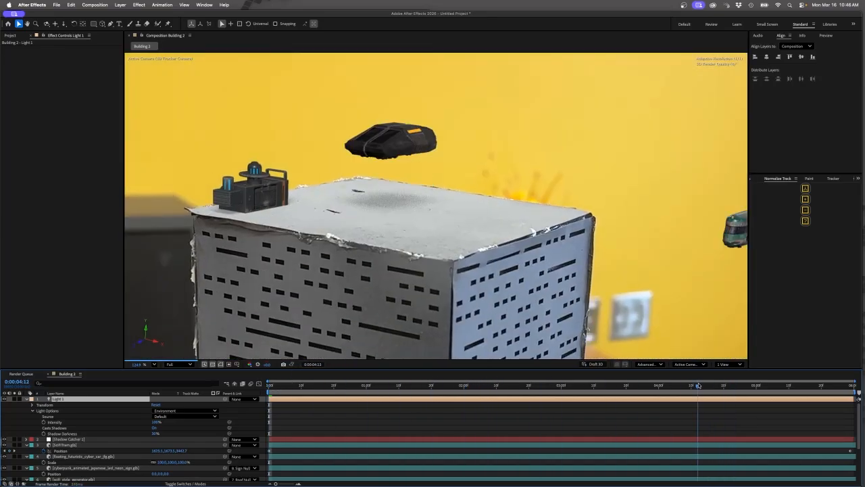
click(700, 386)
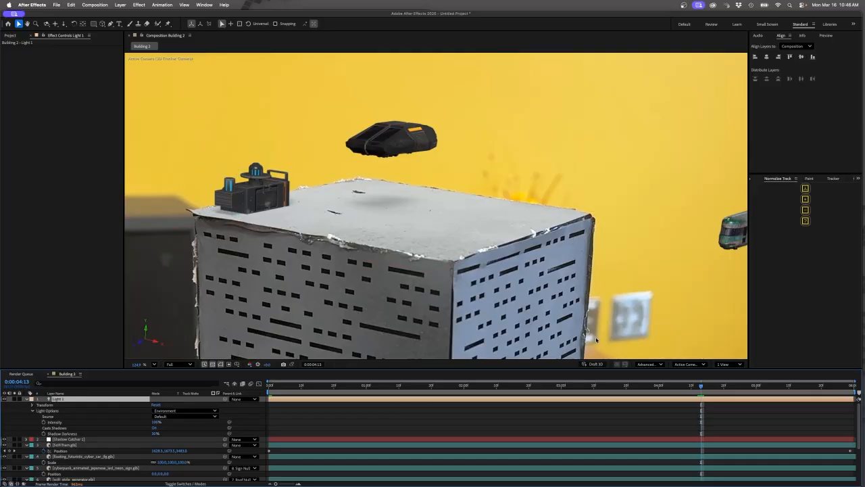
Step: Examine how the roof shadow changes as the car lands, between about 0:00:04:13 and 0:00:04:25
drag(703, 386, 740, 386)
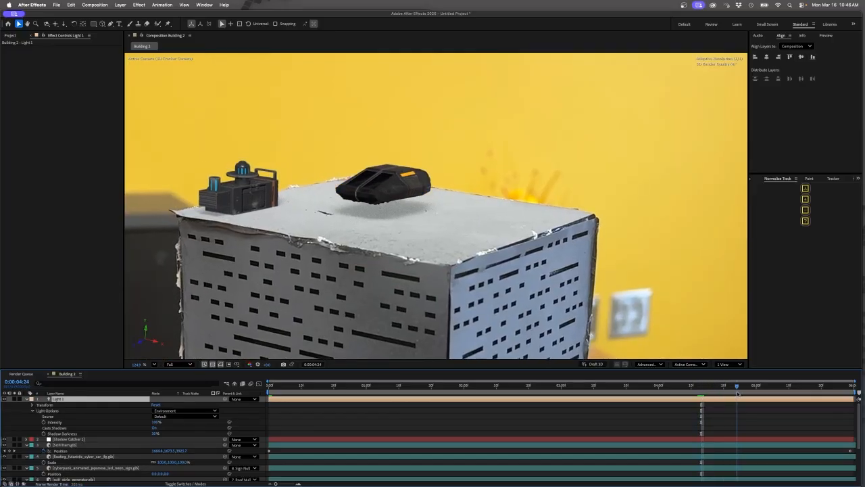
key(h)
drag(533, 103, 523, 22)
key(v)
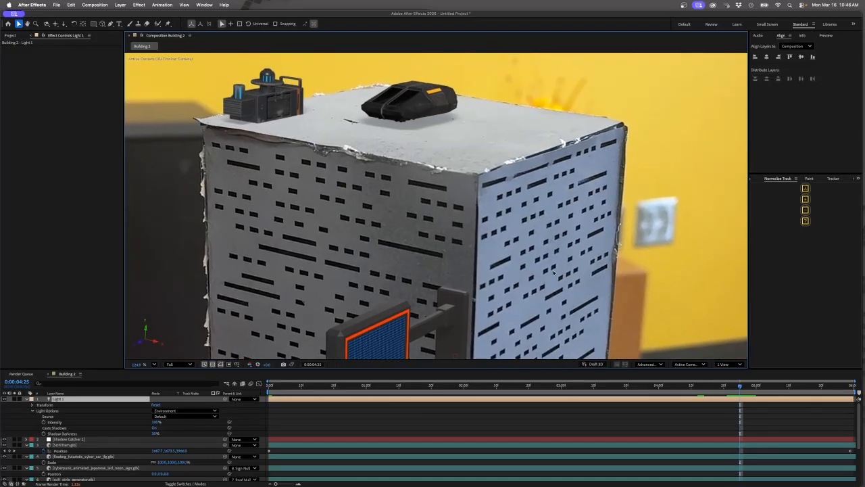
drag(737, 386, 714, 393)
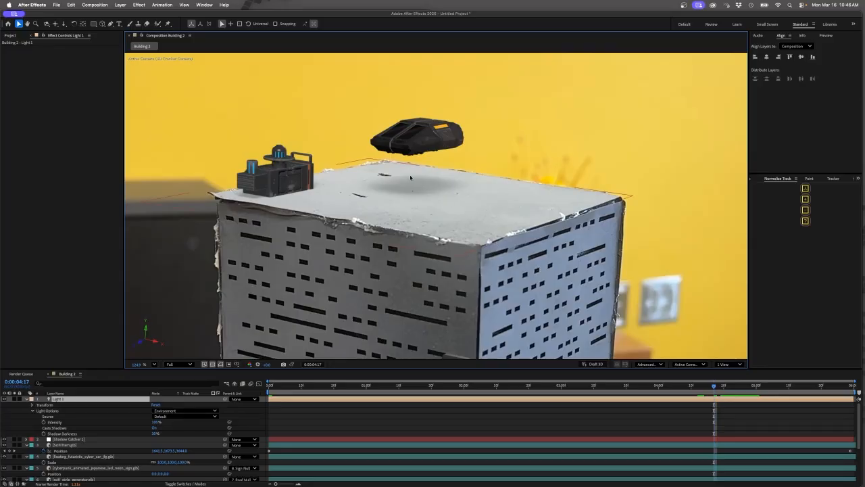
Step: Fit the environment light's shadow casting box to the scene in the Advanced 3D render options
scroll(420, 190, up, 5)
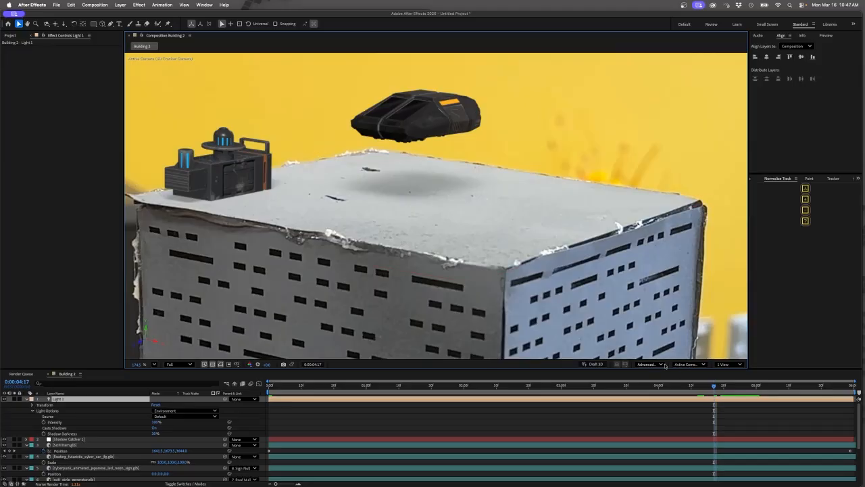
click(658, 365)
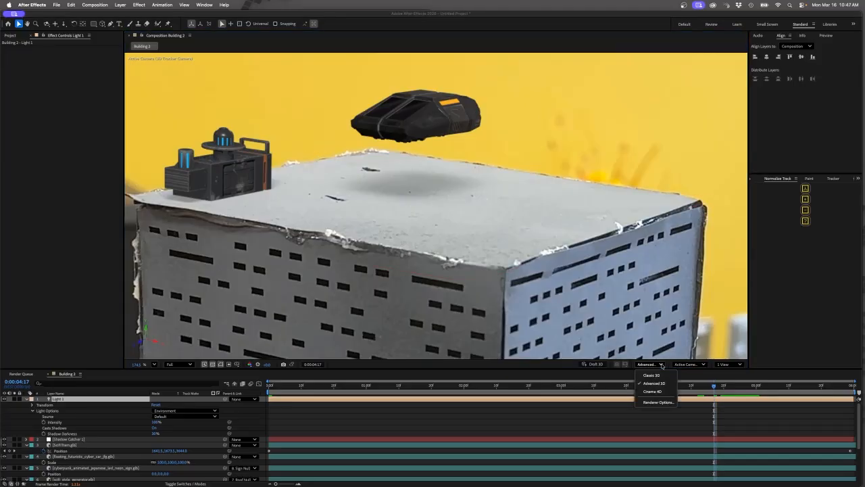
click(658, 403)
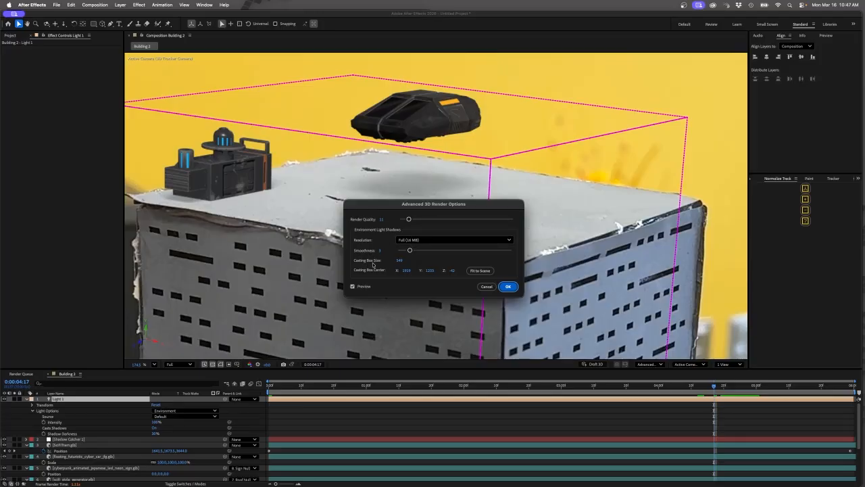
click(478, 271)
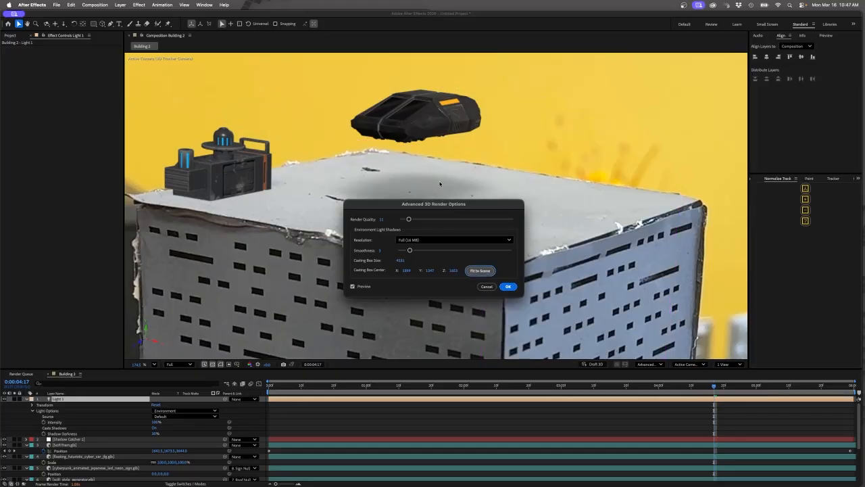
drag(451, 205, 548, 218)
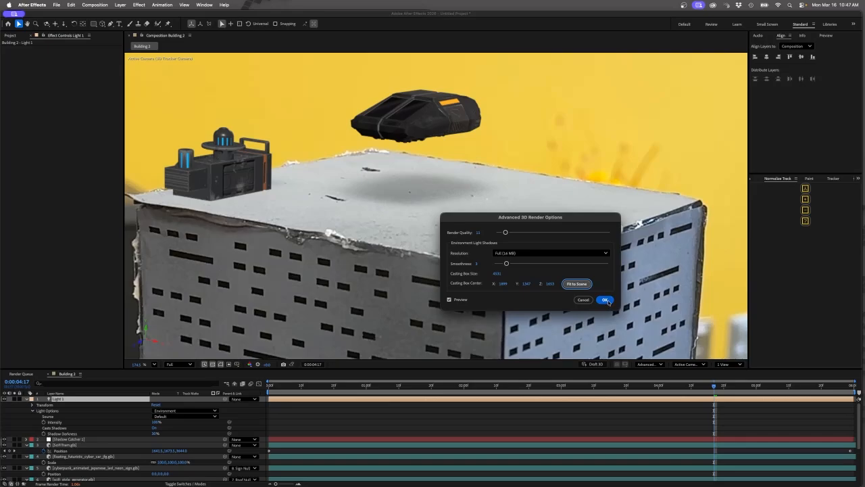
click(606, 300)
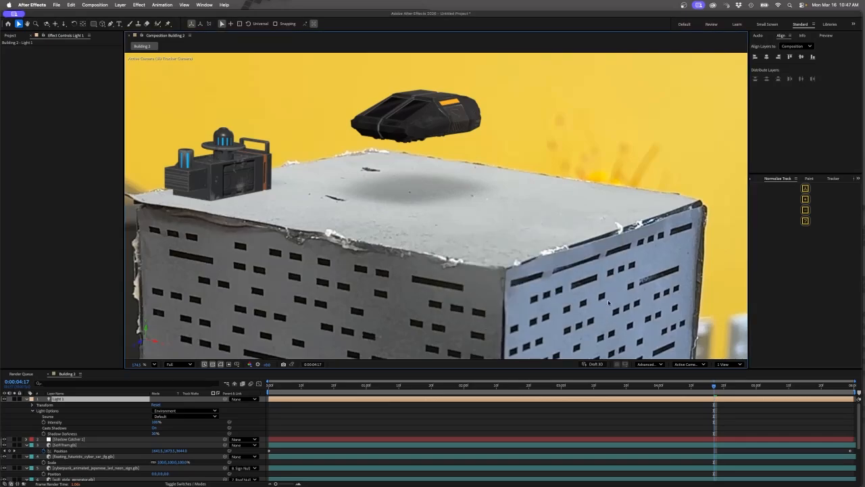
Step: At 0:00:04:13, try a higher render quality with Double (128 MB) environment shadow resolution and smoothness 7
click(701, 388)
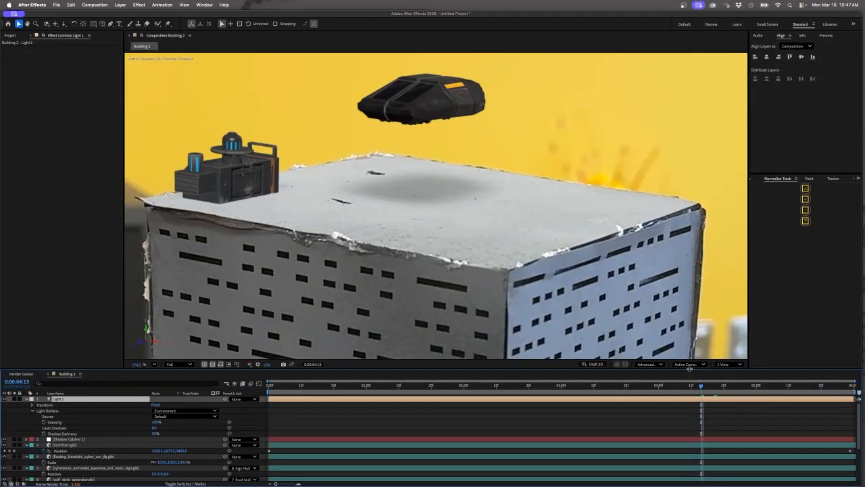
click(690, 363)
click(649, 364)
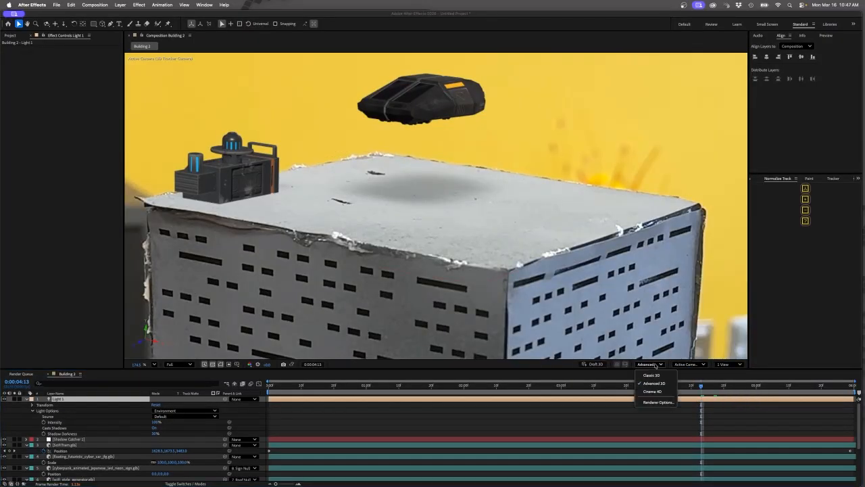
click(660, 402)
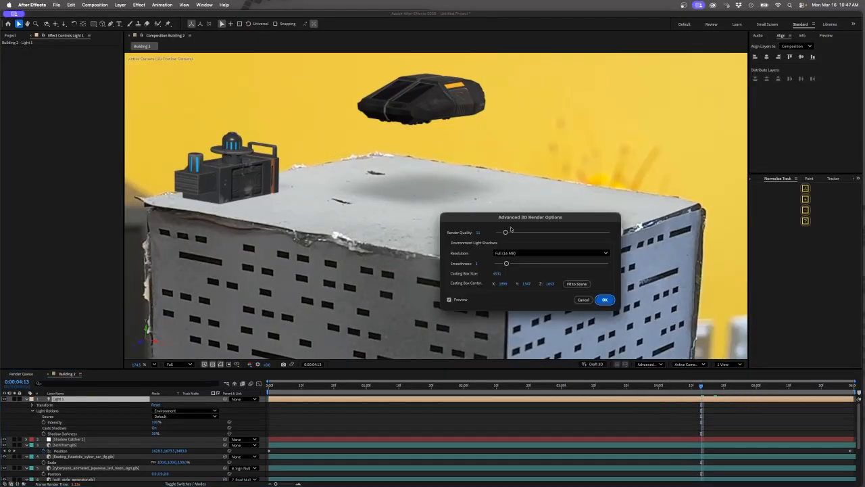
drag(507, 232, 527, 232)
click(535, 255)
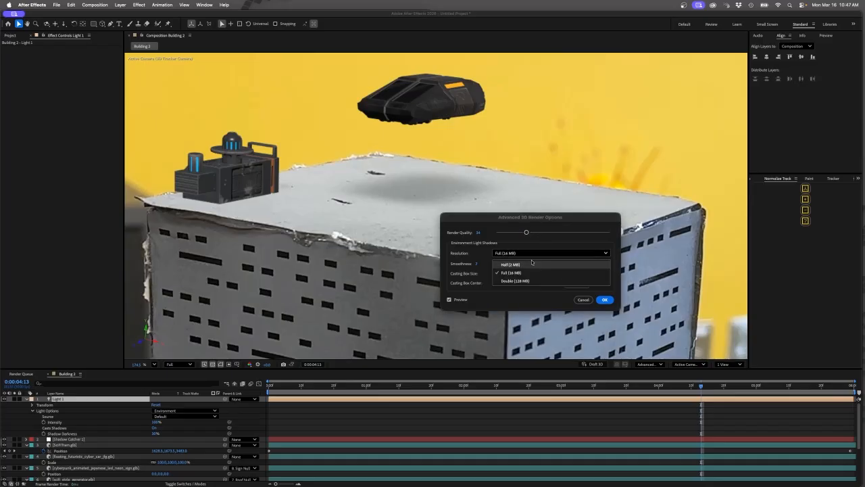
click(533, 283)
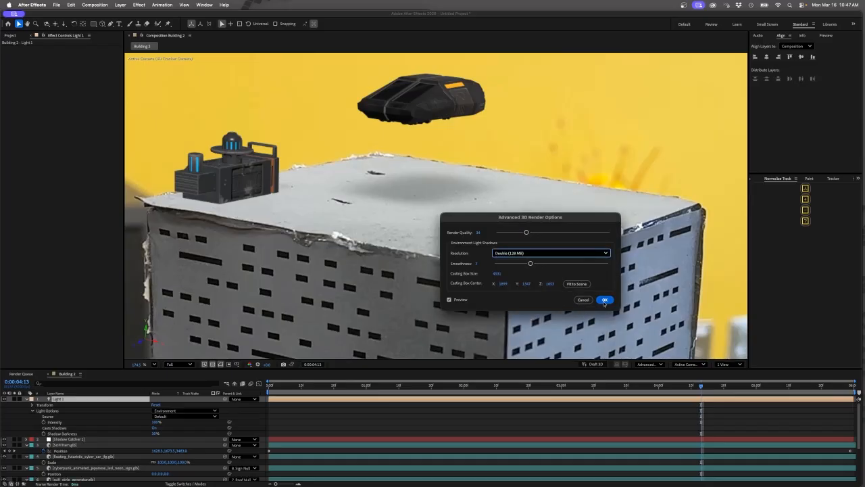
click(604, 299)
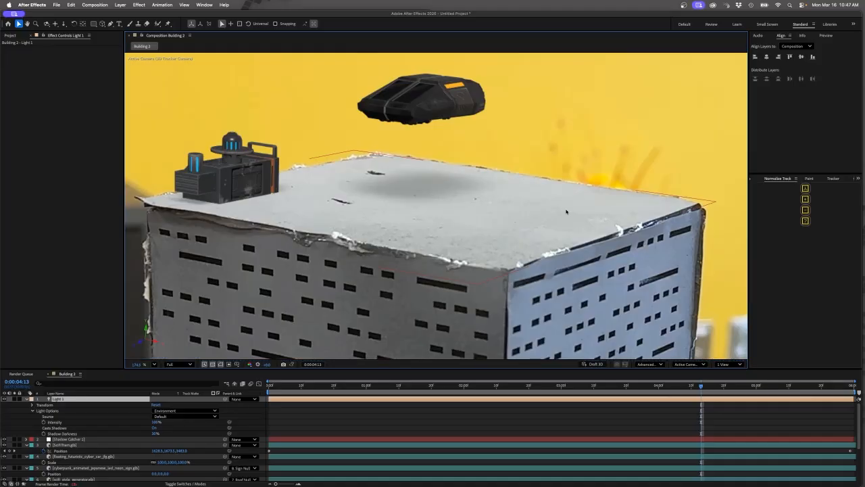
Step: Set render quality to 16, environment shadow resolution to Full (16 MB) and smoothness to 4, and fit the casting box to the scene
click(647, 364)
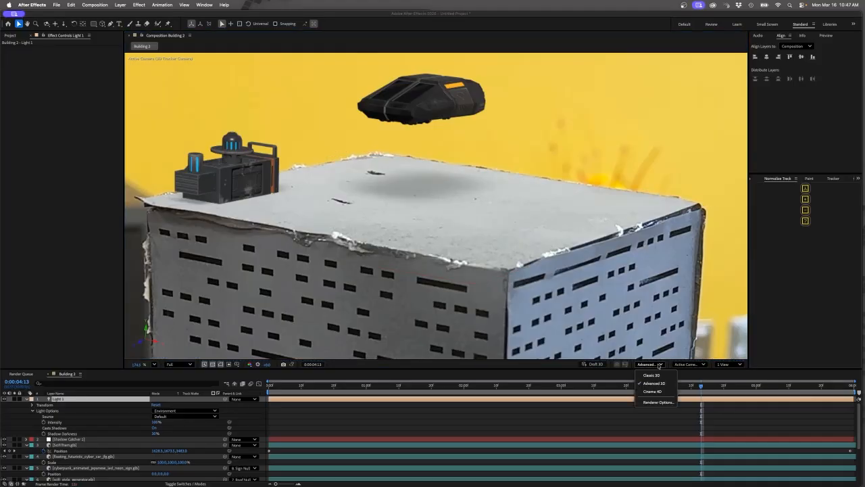
click(658, 403)
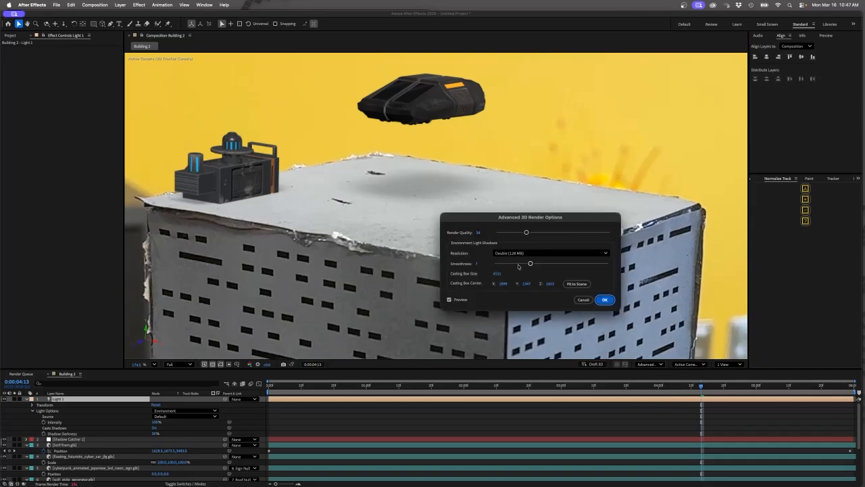
drag(526, 232, 511, 232)
click(533, 255)
click(545, 271)
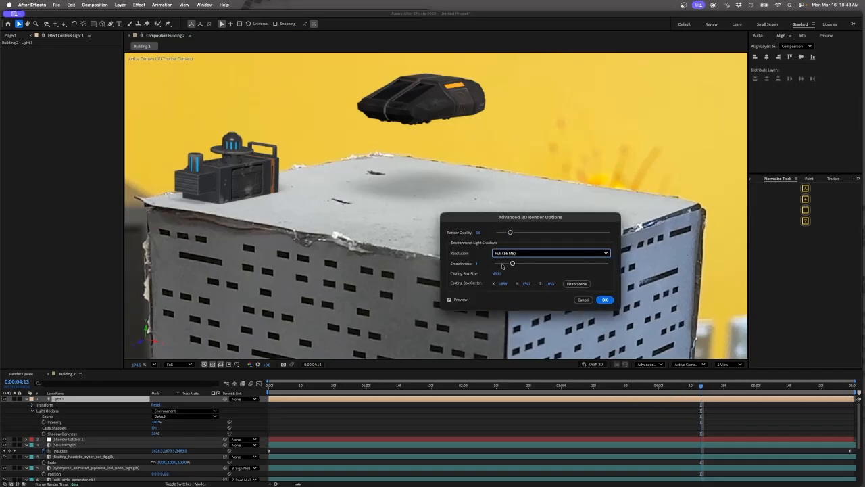
click(577, 284)
click(605, 301)
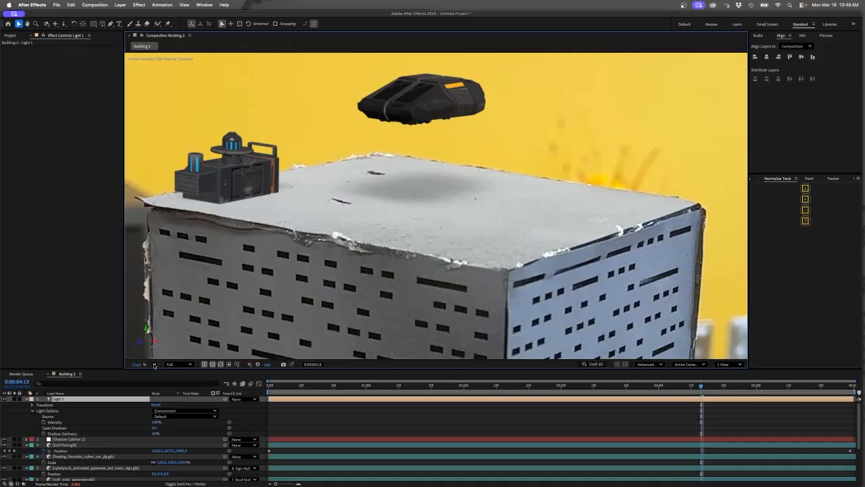
Step: Return to the first frame with the whole composition in view and collapse the properties of Light 1 and the tram layer
click(153, 364)
click(166, 236)
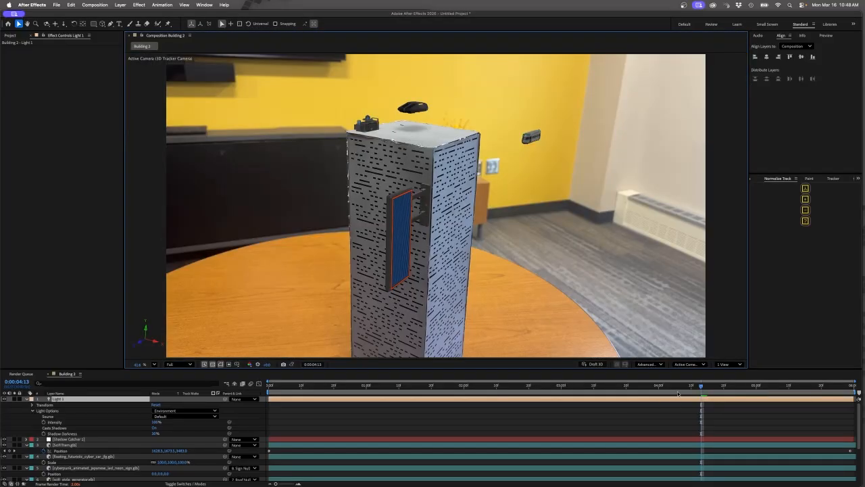
mouse_move(274, 387)
mouse_down()
mouse_move(303, 420)
mouse_move(531, 415)
mouse_move(299, 437)
mouse_move(261, 391)
mouse_up()
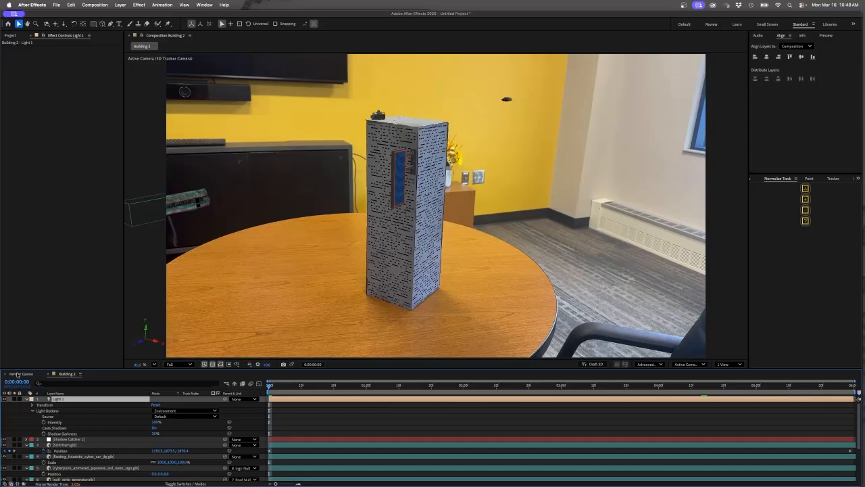
click(25, 400)
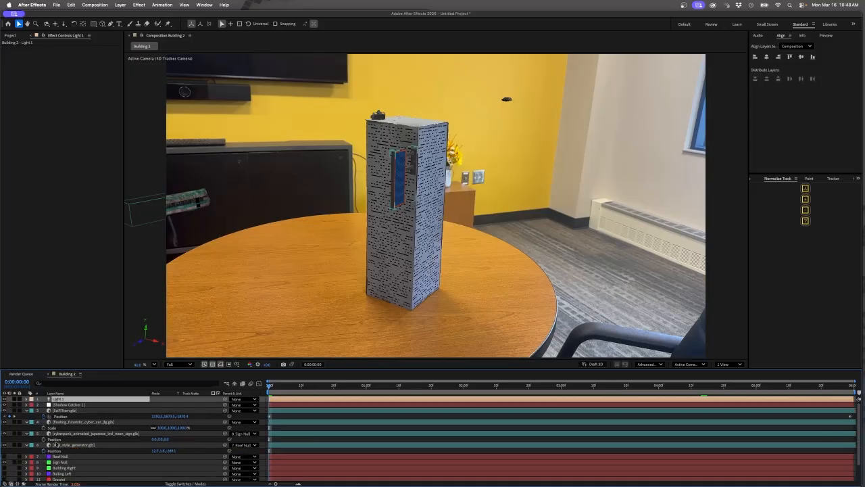
click(28, 415)
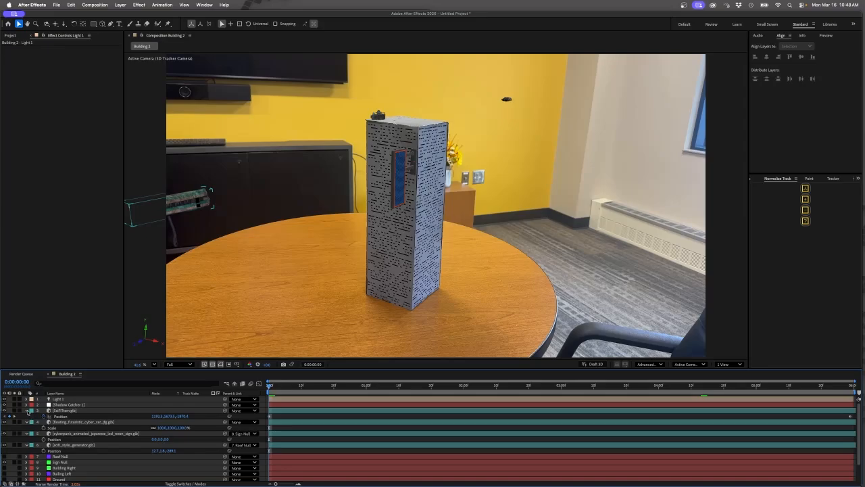
click(26, 411)
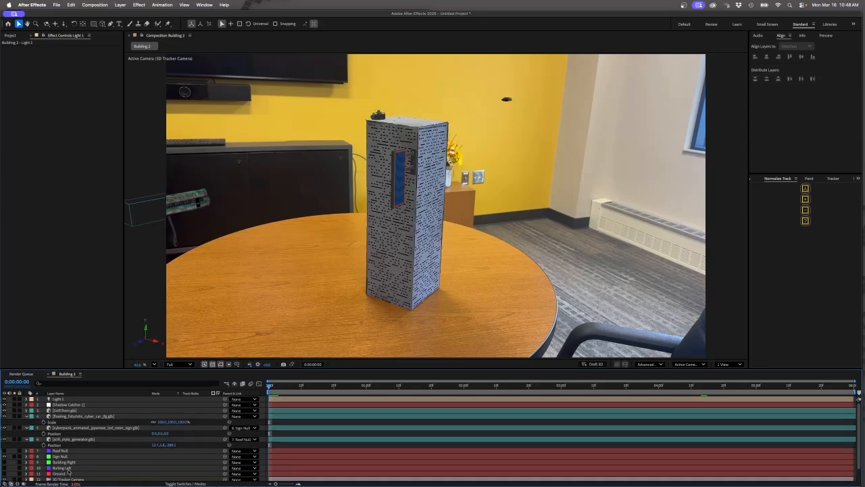
Step: Duplicate the Building Left and Building Right layers and pre-compose the copies as "Matte Wall", moving all attributes
click(68, 467)
shift+click(80, 463)
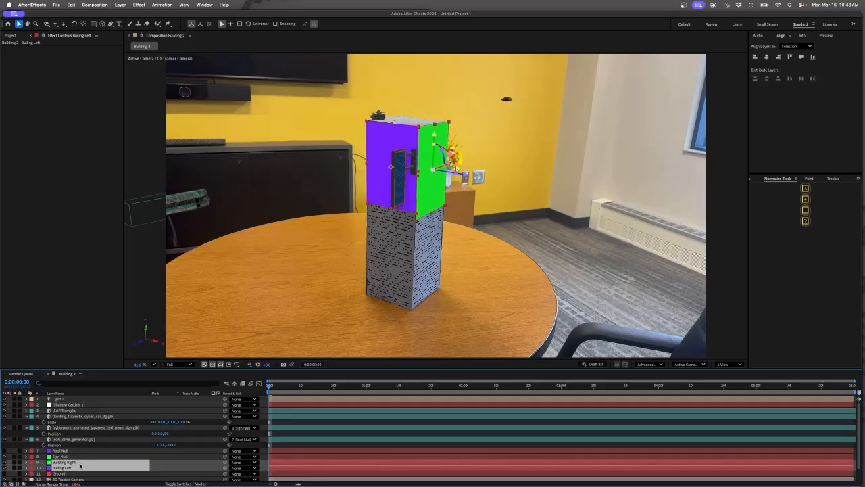
key(super+d)
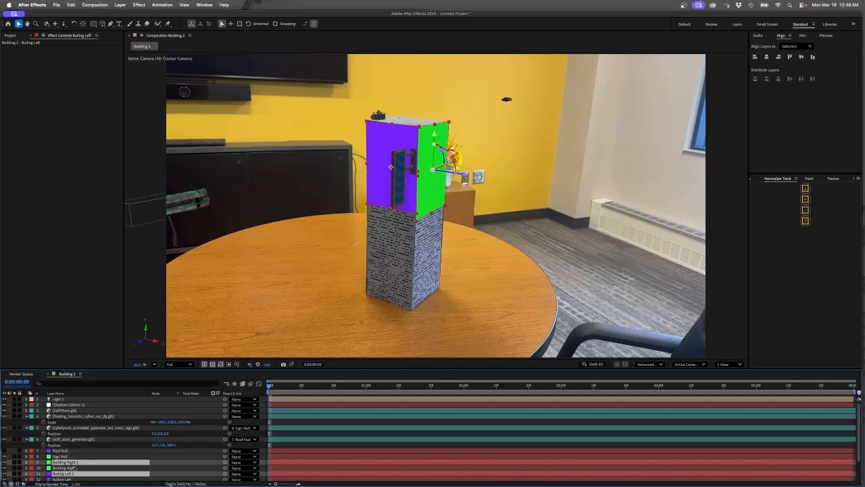
key(super+shift+c)
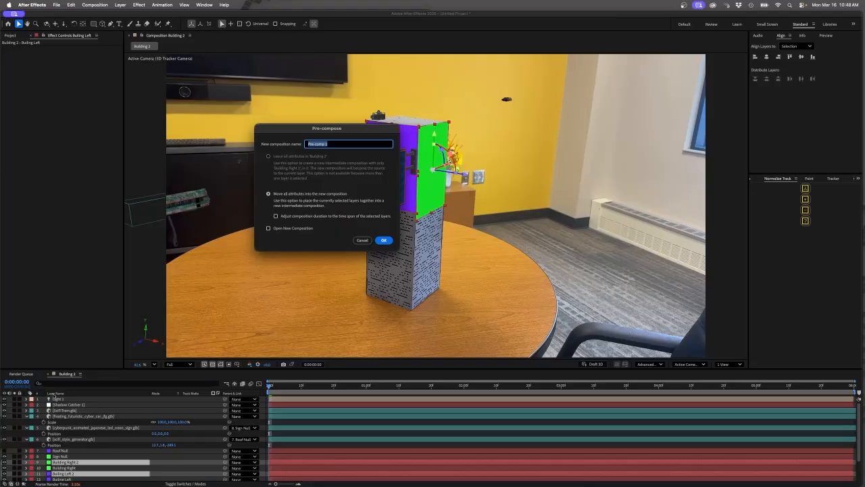
drag(356, 132, 459, 163)
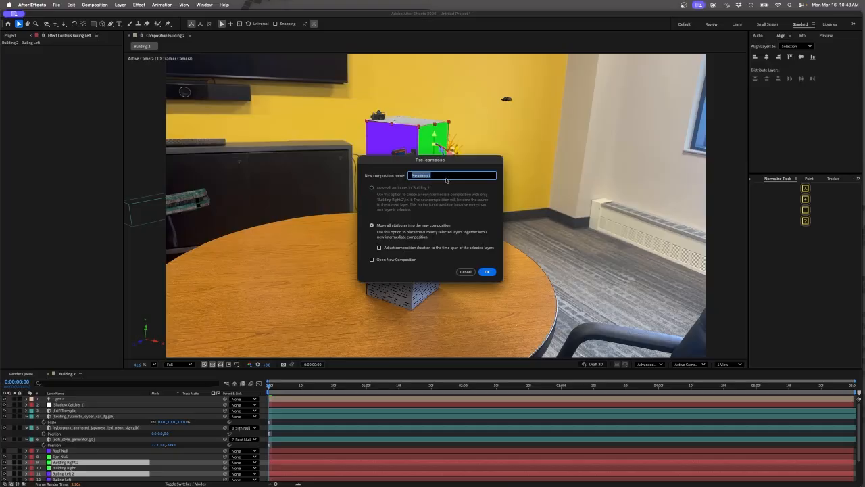
text(Matte Wall)
click(488, 272)
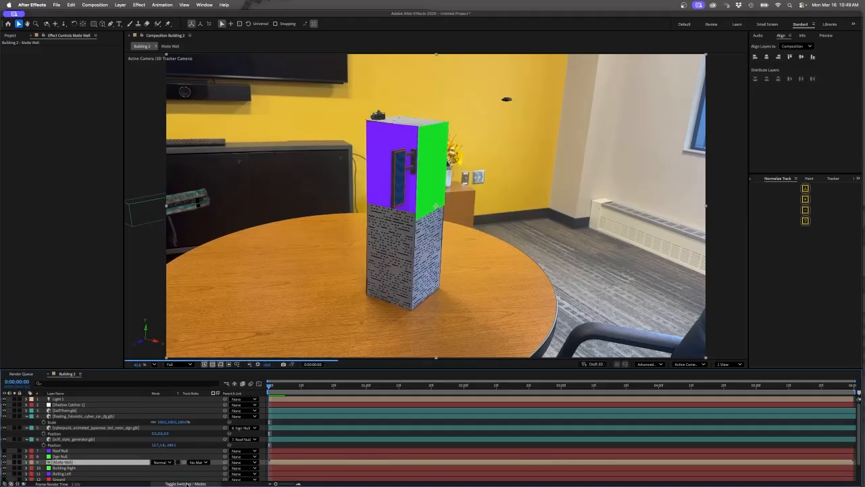
Step: Enable Collapse Transformations on Matte Wall and hide the original Building Right and Building Left layers
click(185, 484)
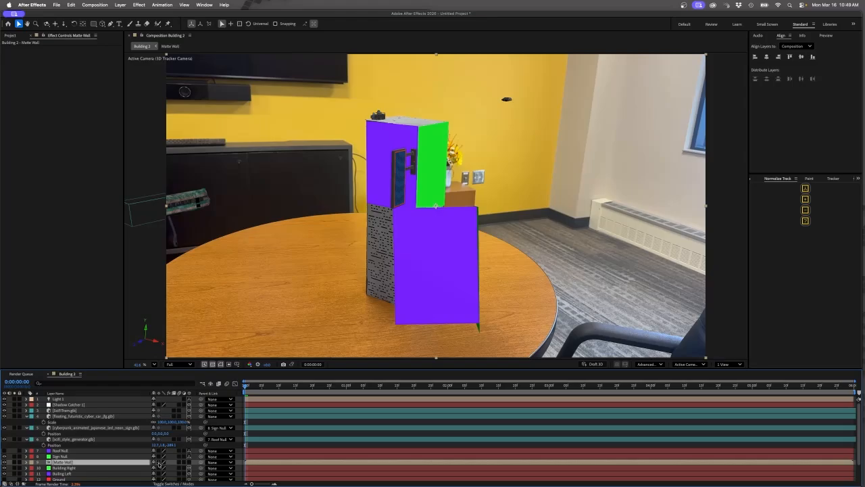
click(159, 462)
click(5, 472)
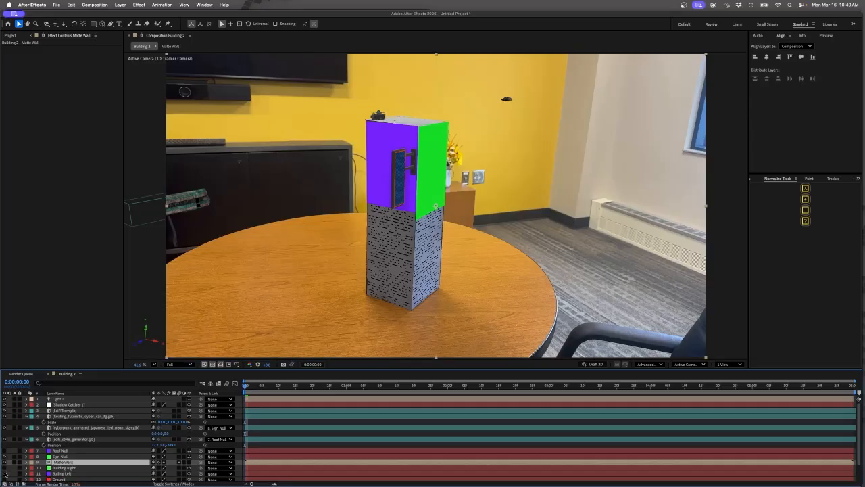
click(4, 462)
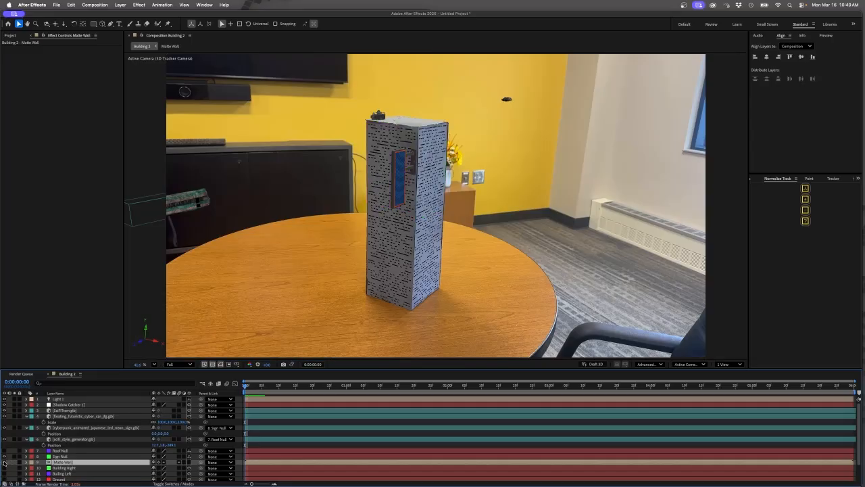
click(4, 462)
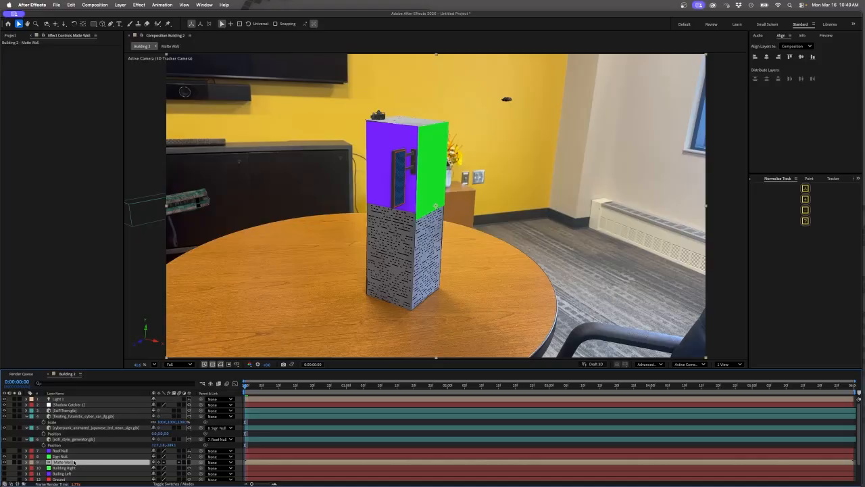
Step: Pre-compose the tram model as "Tram" with all attributes moved, enable its Collapse Transformations, and check inside the new composition
drag(278, 386, 369, 405)
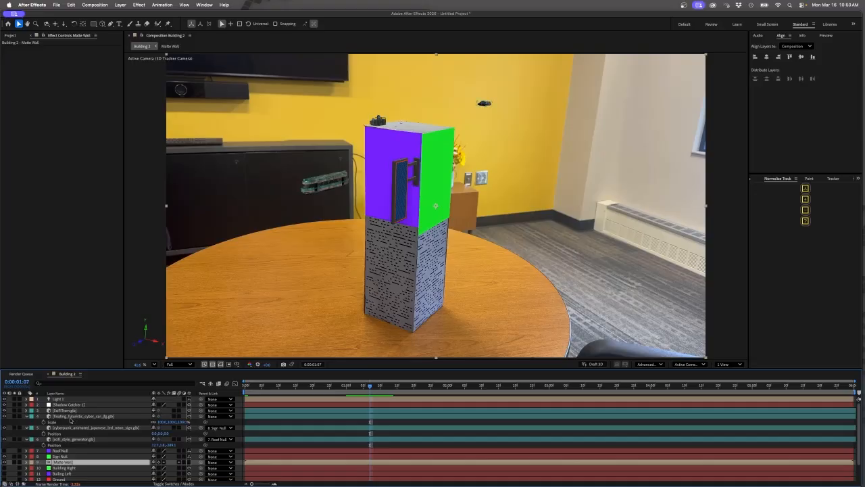
click(68, 416)
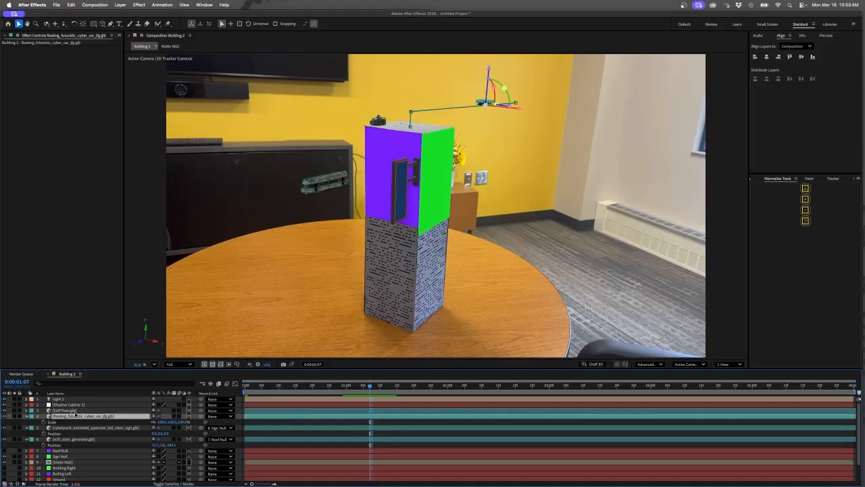
click(75, 410)
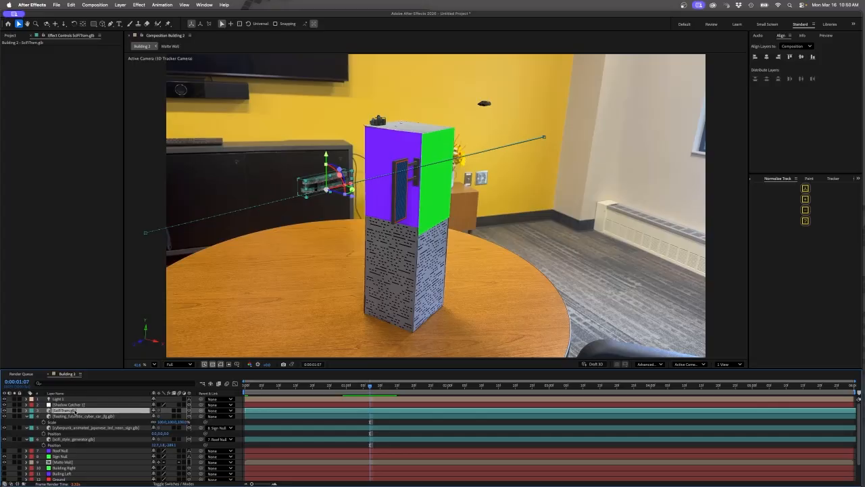
key(super+shift+c)
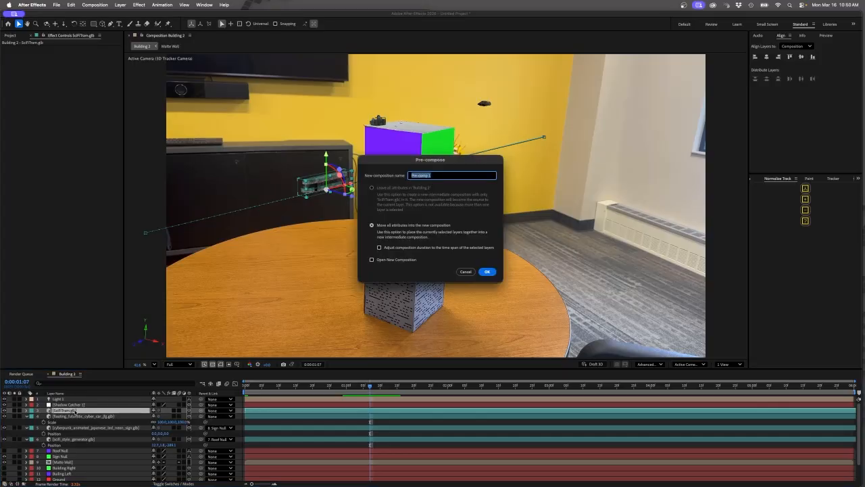
text(Tram)
key(Return)
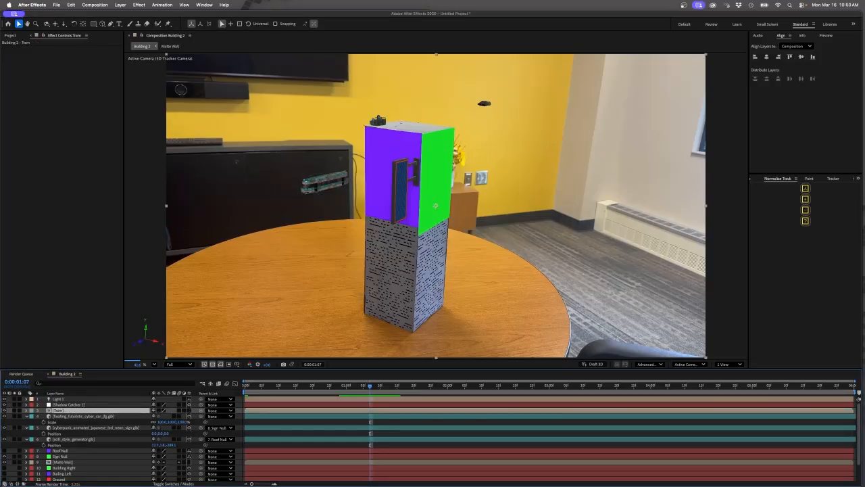
click(156, 410)
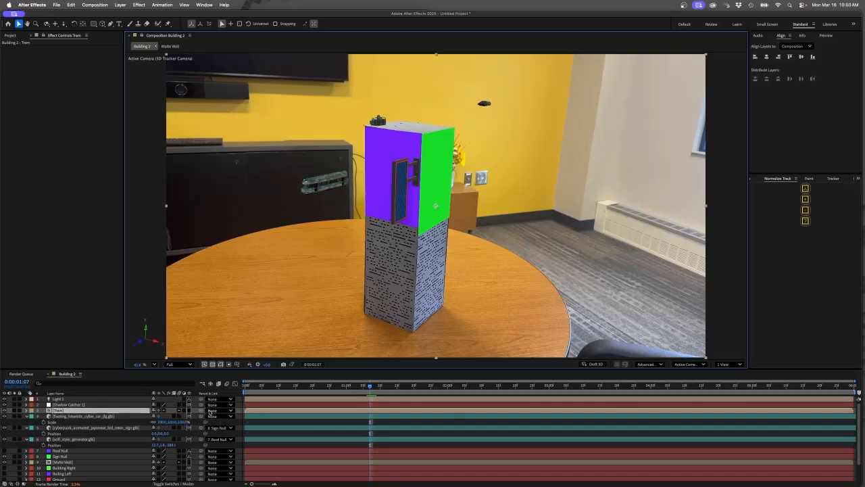
double_click(55, 410)
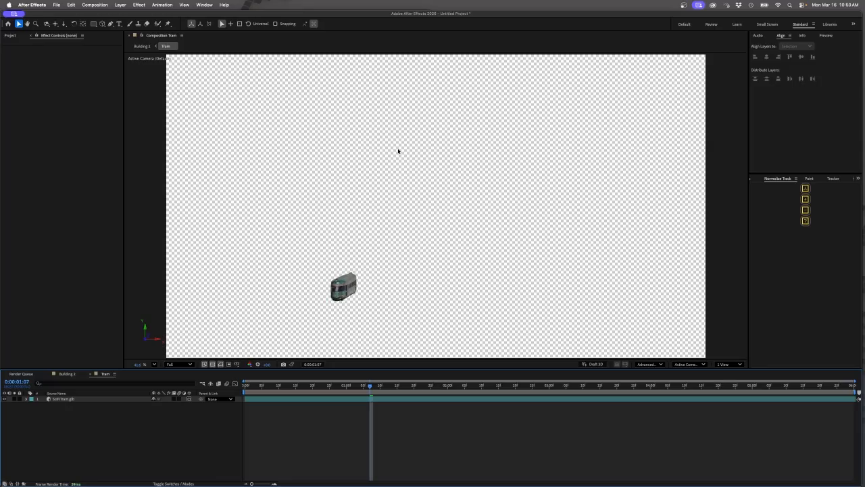
click(73, 374)
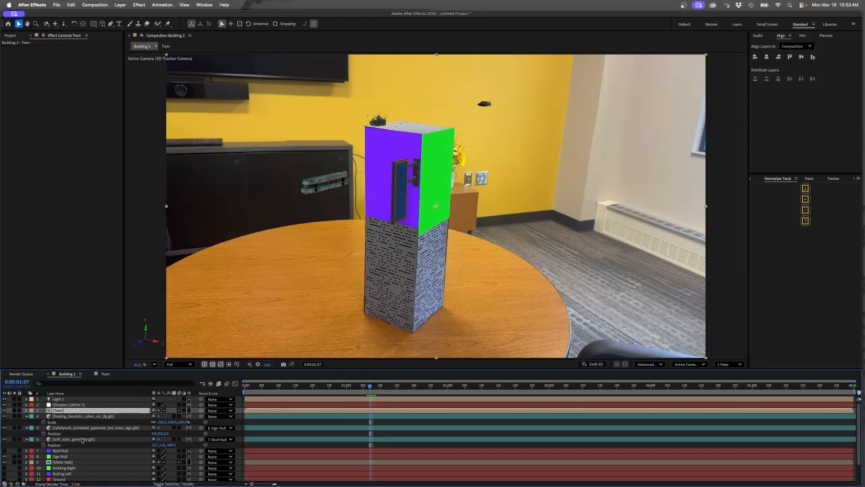
Step: Assign Matte Wall as the track matte of the Tram layer and check the result at 0:00:02:10
click(75, 462)
click(64, 410)
click(174, 483)
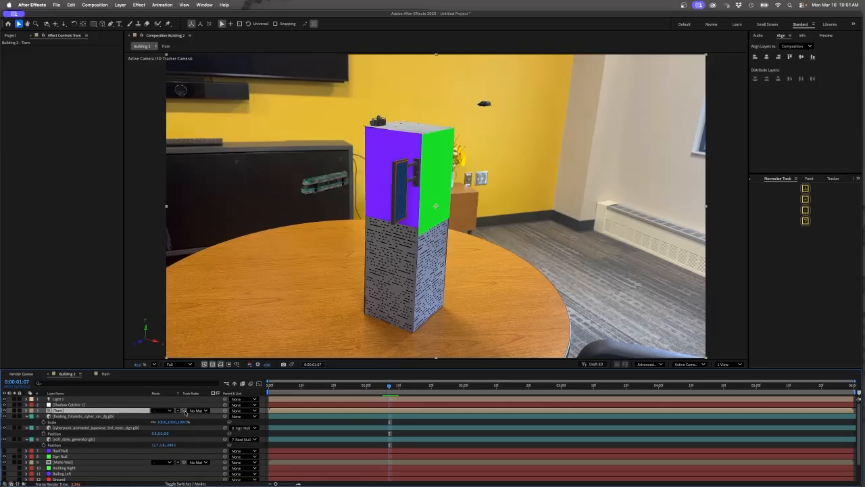
drag(184, 411, 75, 462)
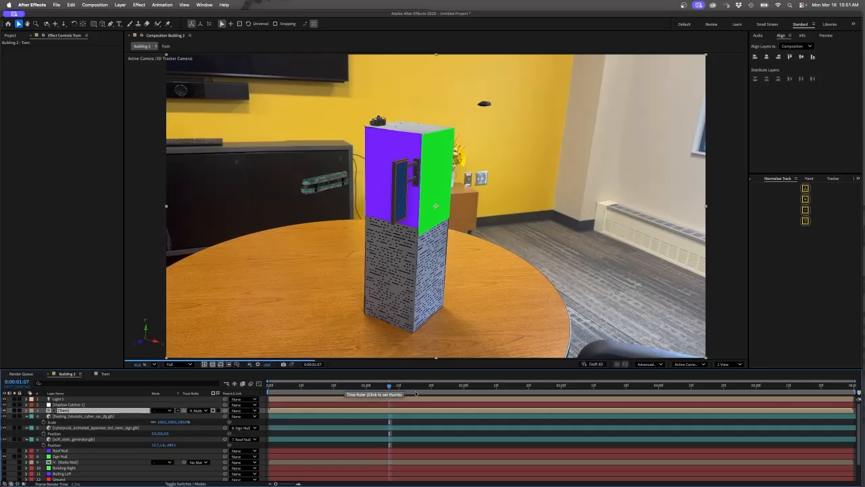
drag(390, 386, 496, 393)
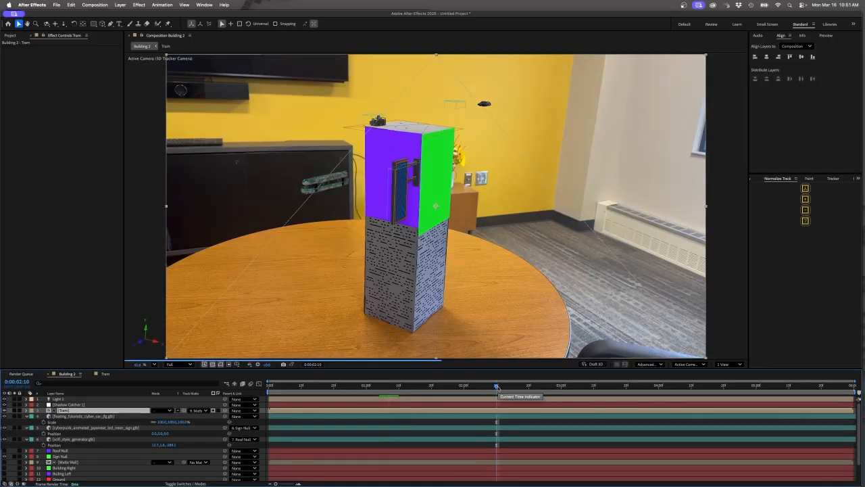
Step: Scrub between 0:00:01:22 and 0:00:03:05 and inspect the tram's matted edge up close where it passes behind the building
drag(497, 387, 438, 388)
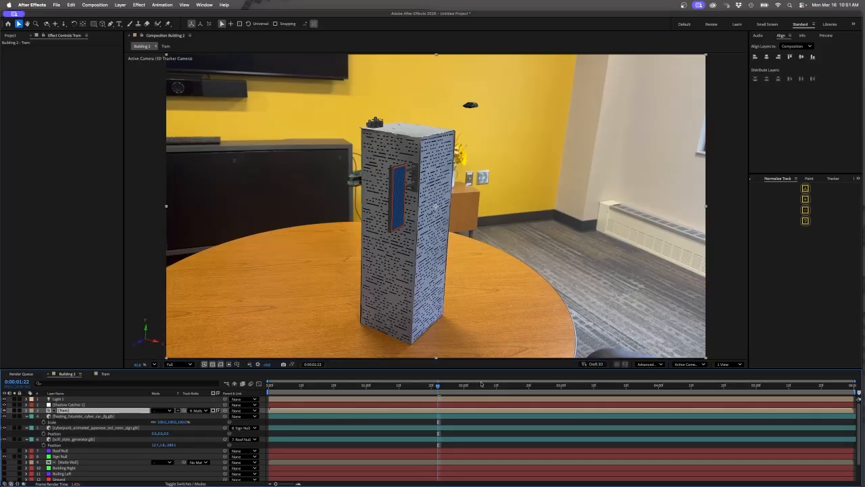
drag(440, 386, 579, 418)
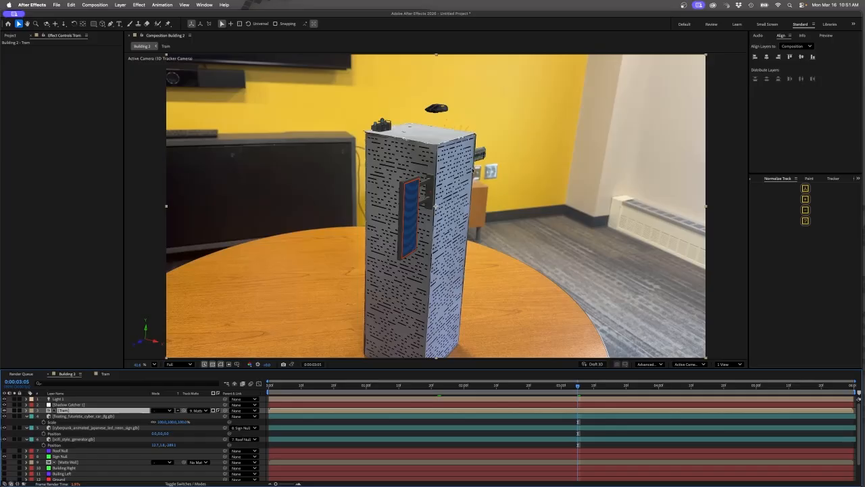
scroll(476, 162, up, 10)
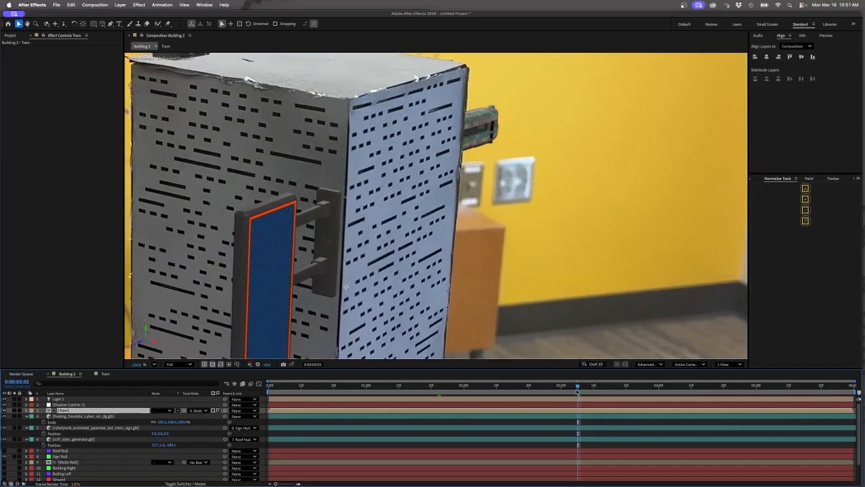
drag(577, 391, 476, 395)
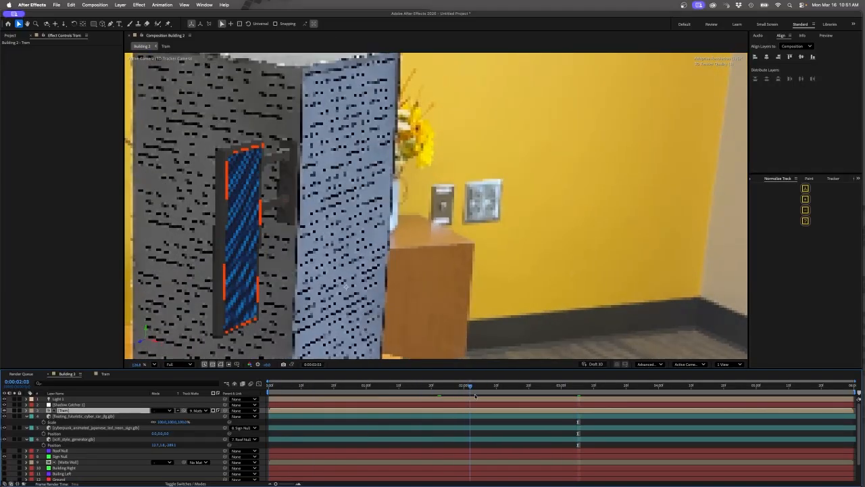
key(space)
key(space)
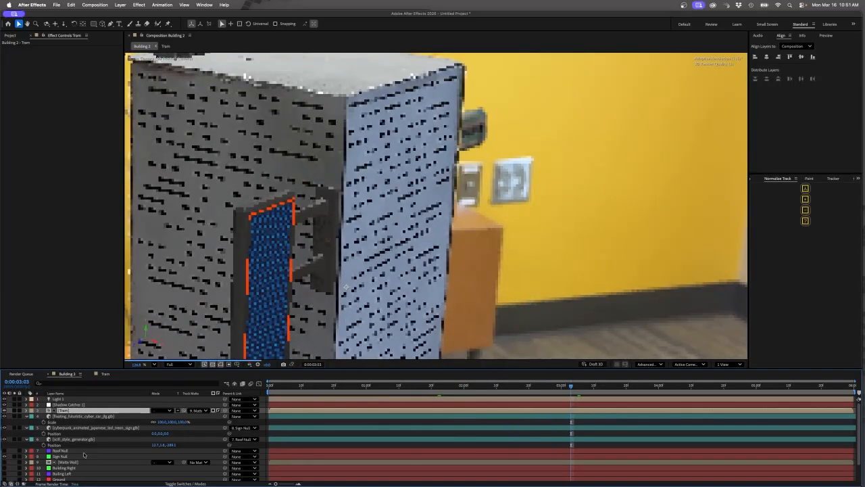
Step: Find the Fast Box Blur effect and apply it to the Matte Wall layer
scroll(78, 452, down, 1)
click(74, 451)
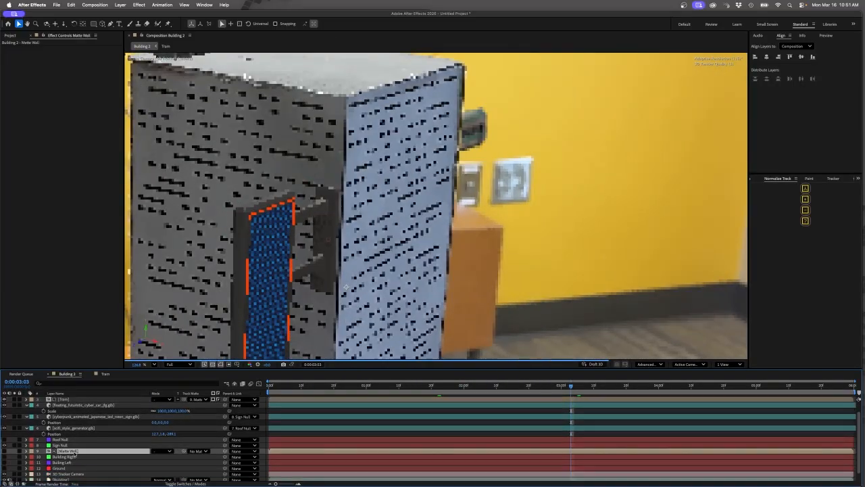
click(857, 178)
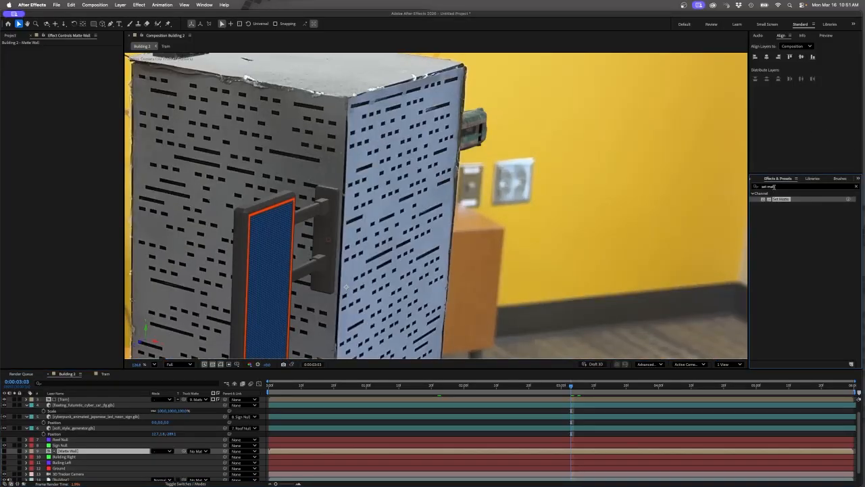
click(765, 187)
text(fast box)
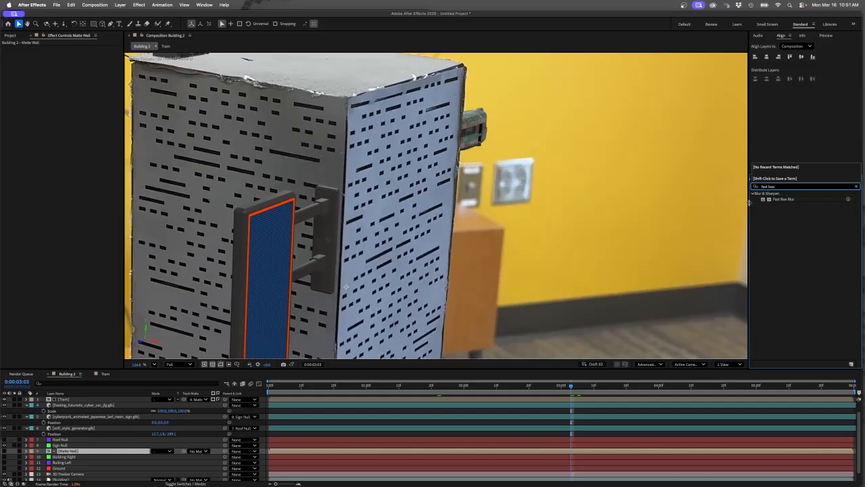
drag(781, 200, 80, 453)
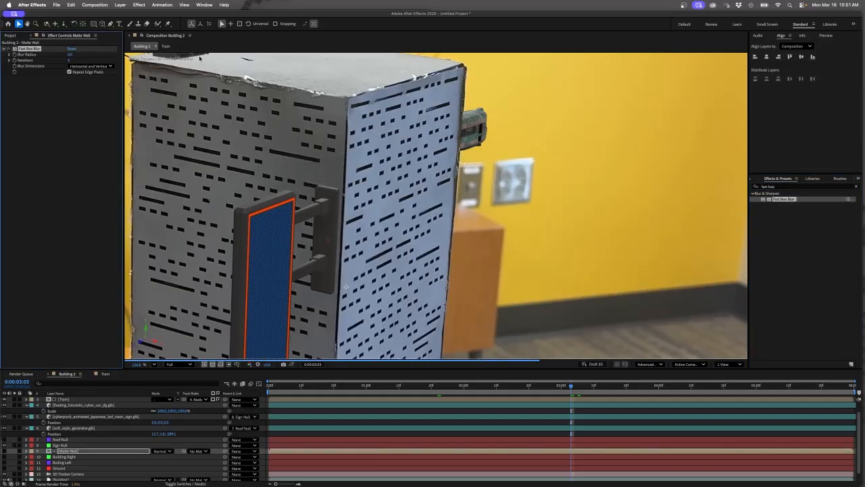
Step: Set the Matte Wall's Blur Radius to 1.0 and check the tram's softened edge on both sides of the building
click(70, 54)
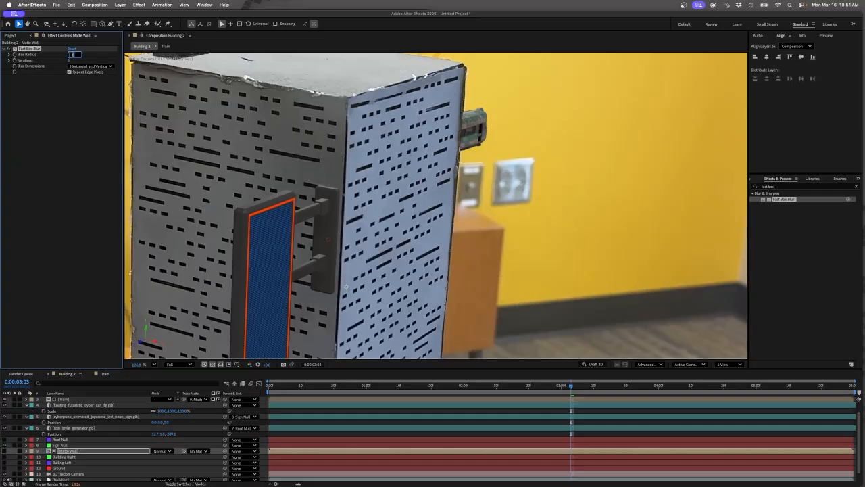
key(Return)
scroll(452, 115, up, 4)
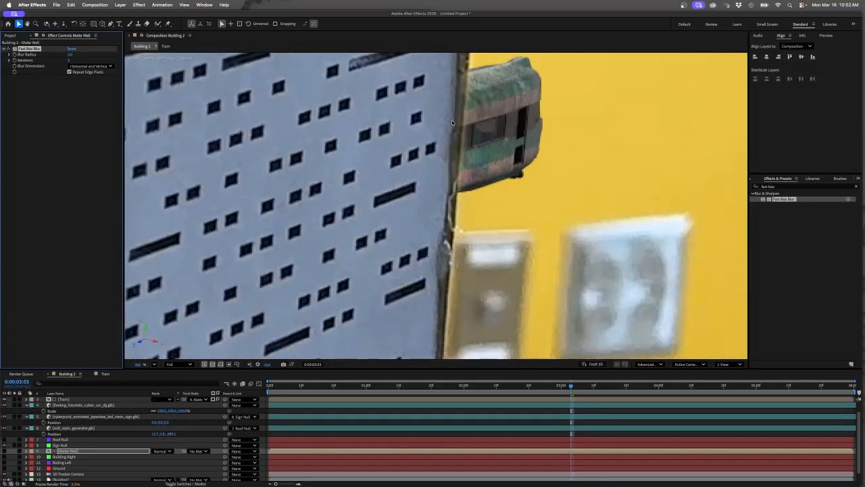
scroll(452, 123, down, 5)
click(477, 386)
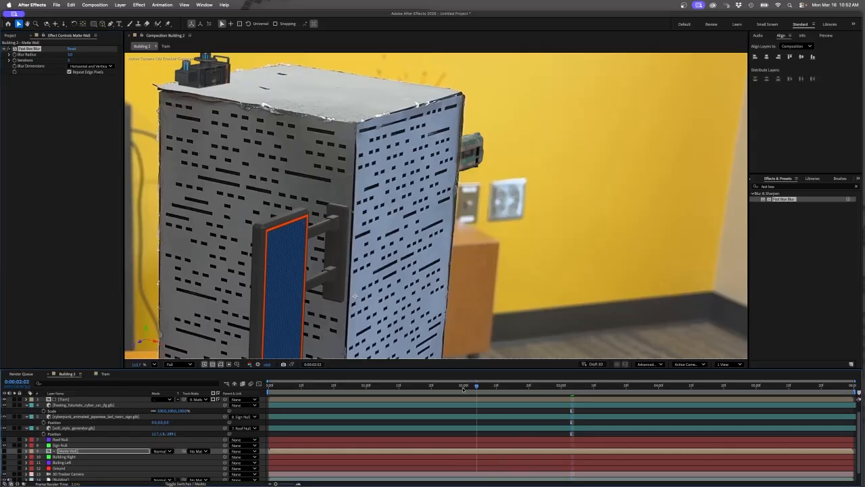
drag(463, 388, 431, 385)
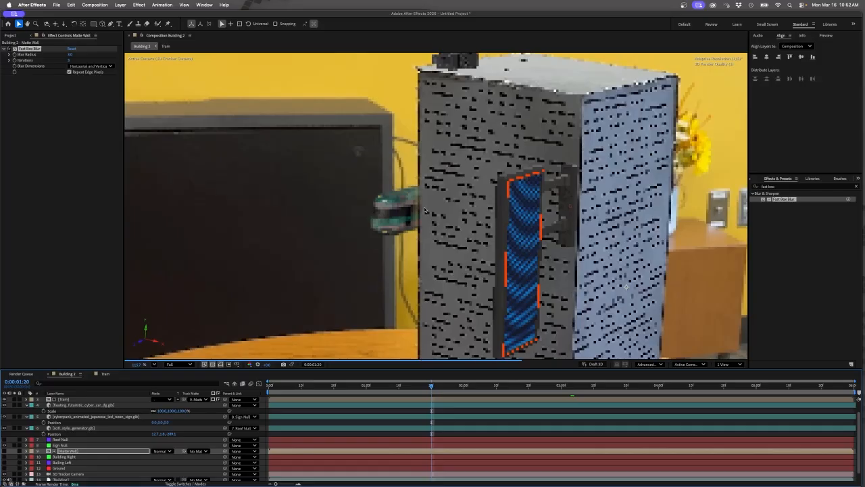
key(shift+slash)
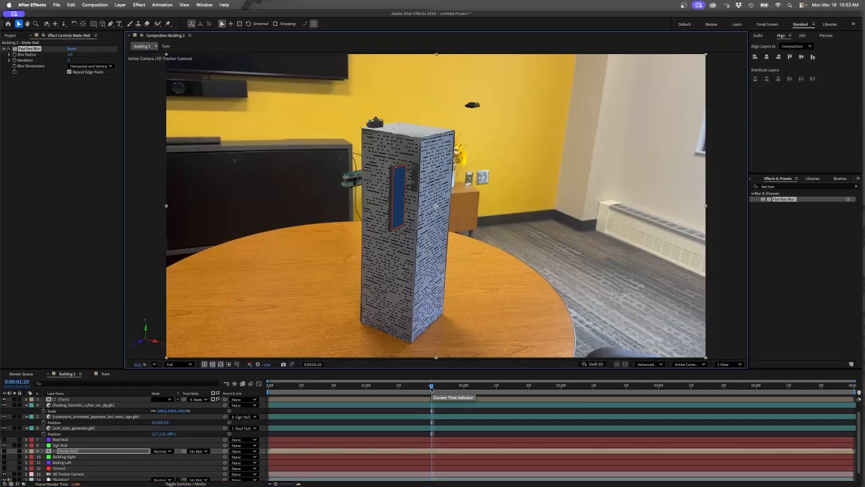